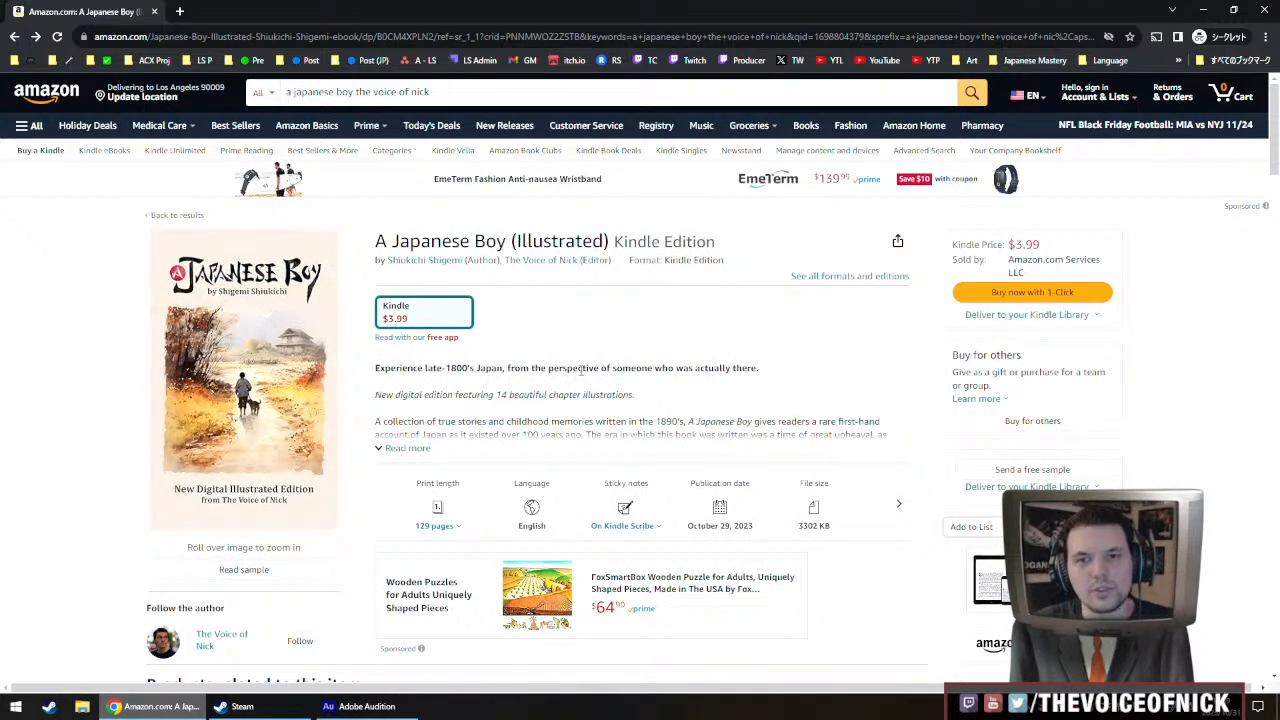
pyautogui.tripleClick(581, 370)
pyautogui.click(555, 371)
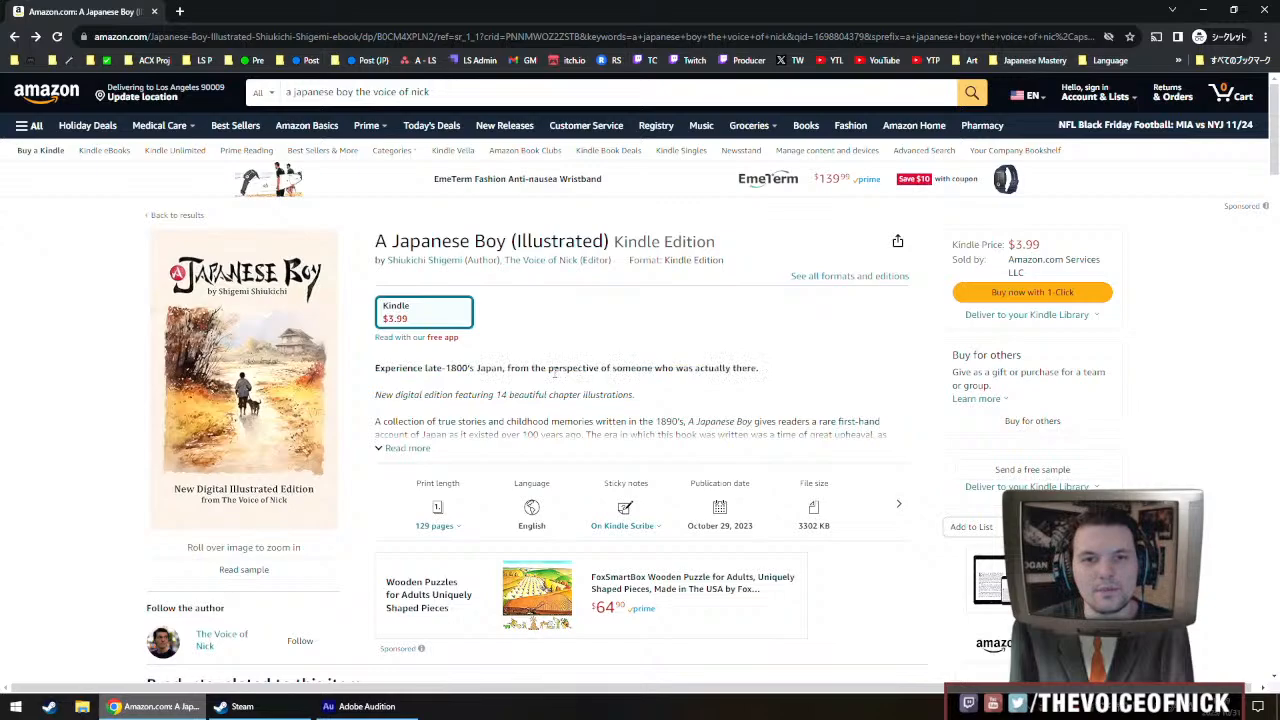
pyautogui.tripleClick(550, 370)
pyautogui.doubleClick(550, 370)
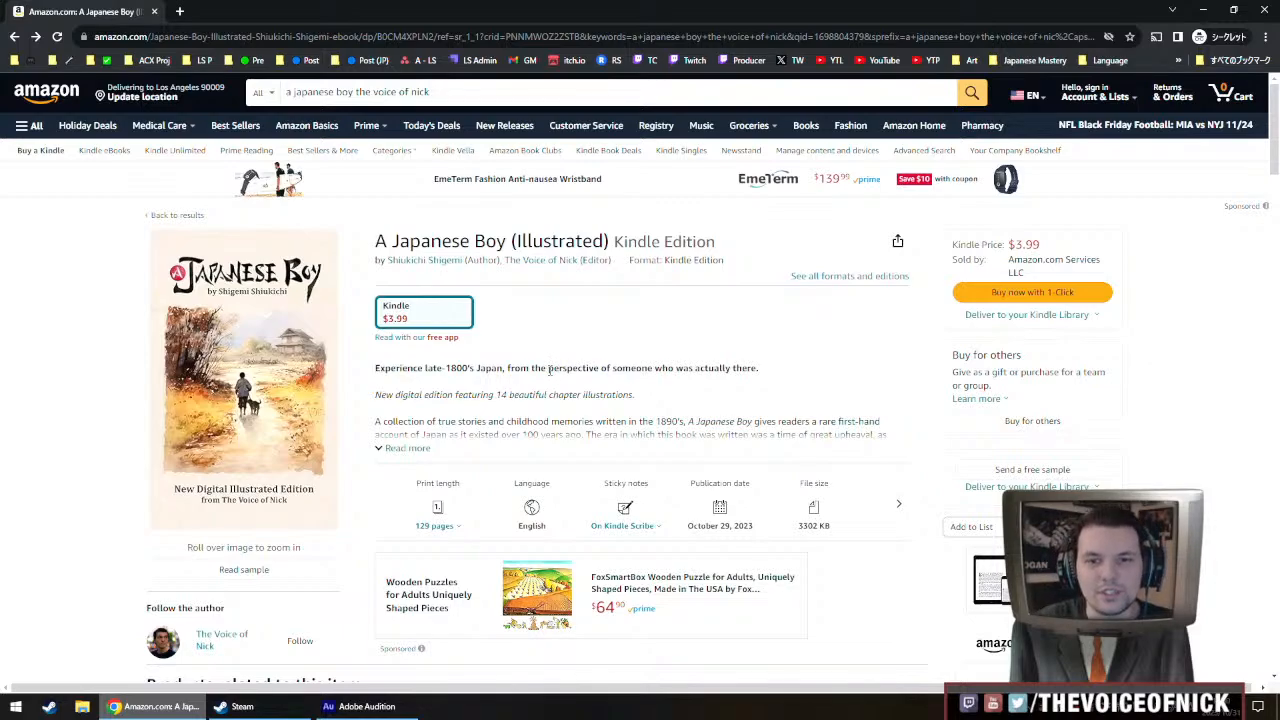
pyautogui.tripleClick(550, 370)
pyautogui.tripleClick(550, 370)
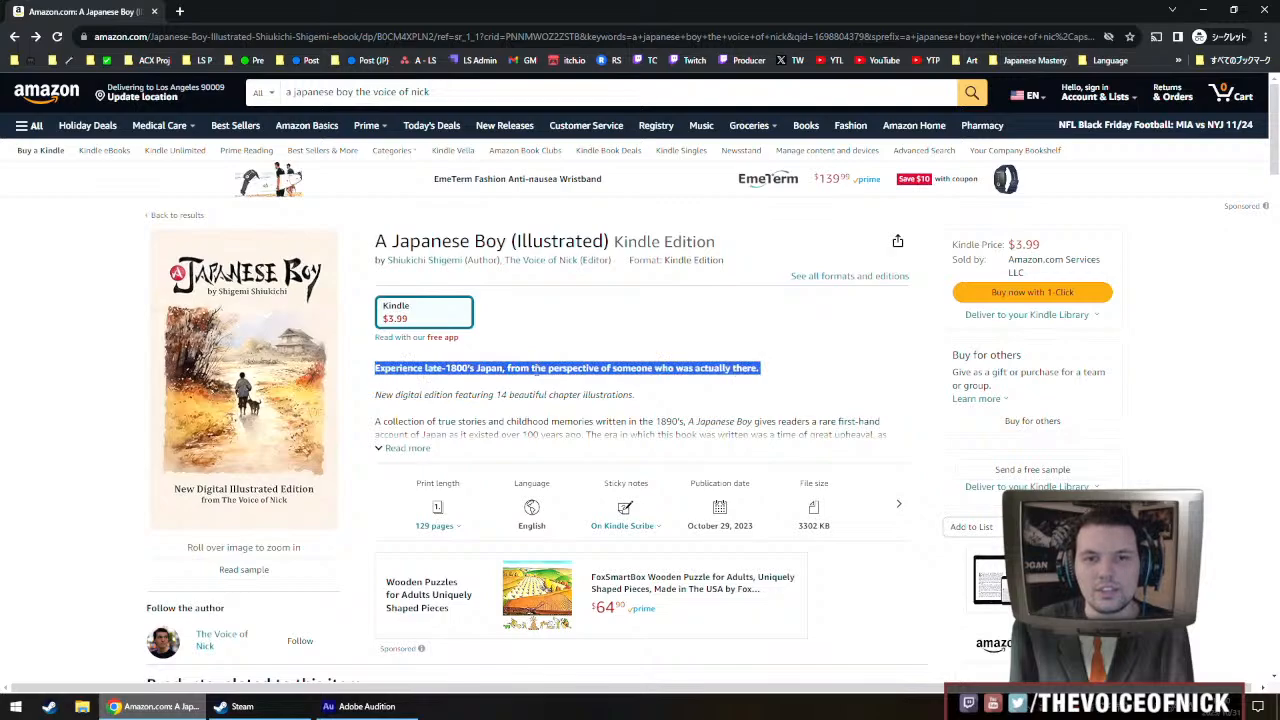
pyautogui.click(530, 368)
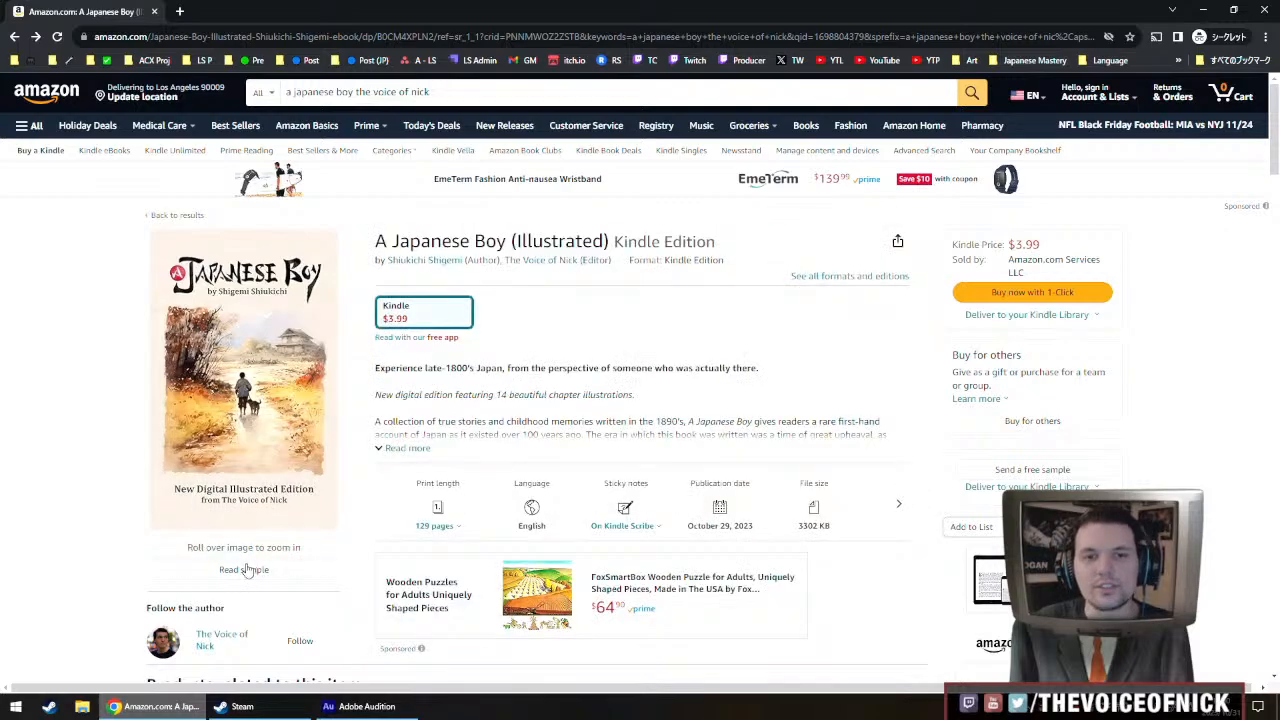
pyautogui.tripleClick(580, 370)
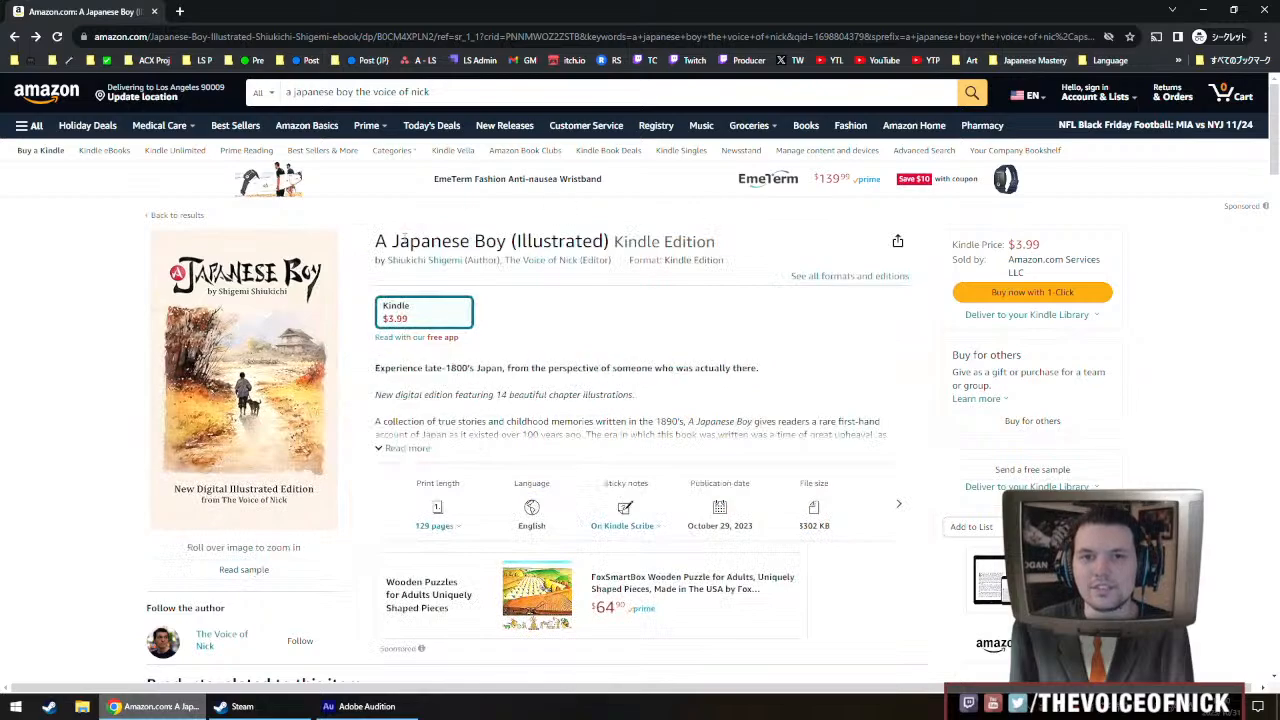
pyautogui.moveTo(470, 241); pyautogui.dragTo(392, 242)
pyautogui.moveTo(470, 241); pyautogui.dragTo(408, 237)
pyautogui.doubleClick(483, 238)
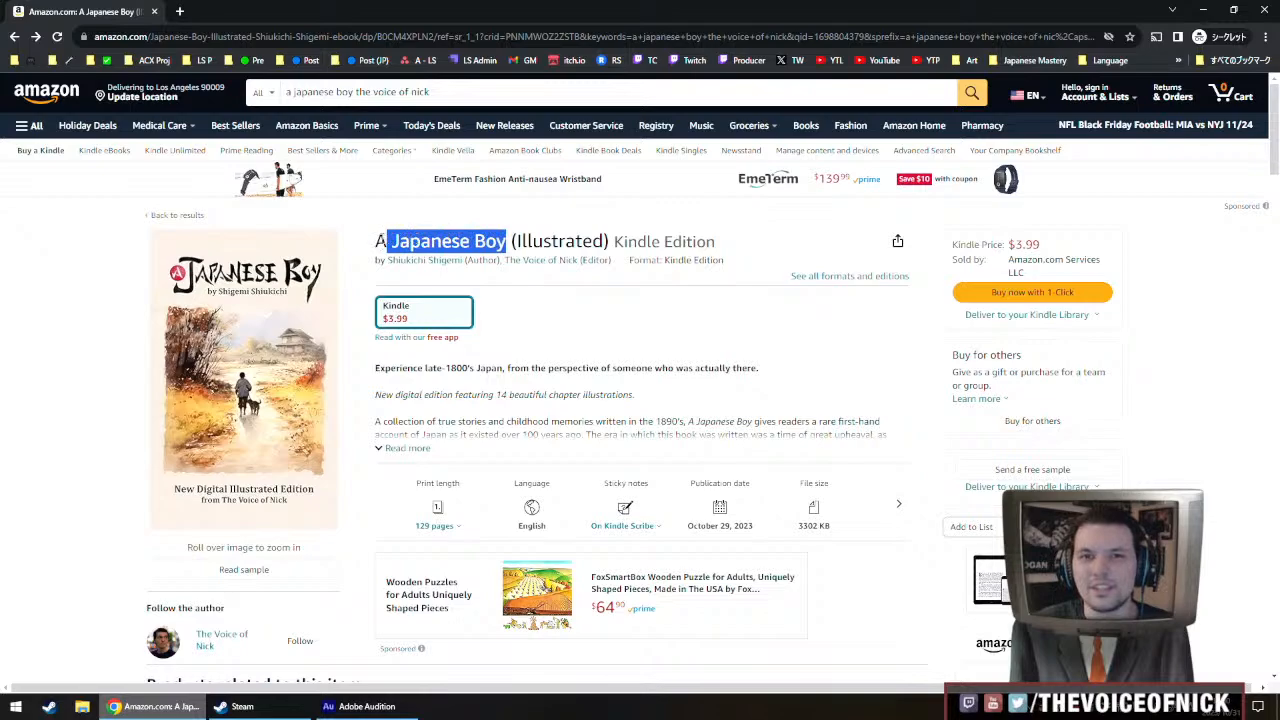
pyautogui.doubleClick(380, 241)
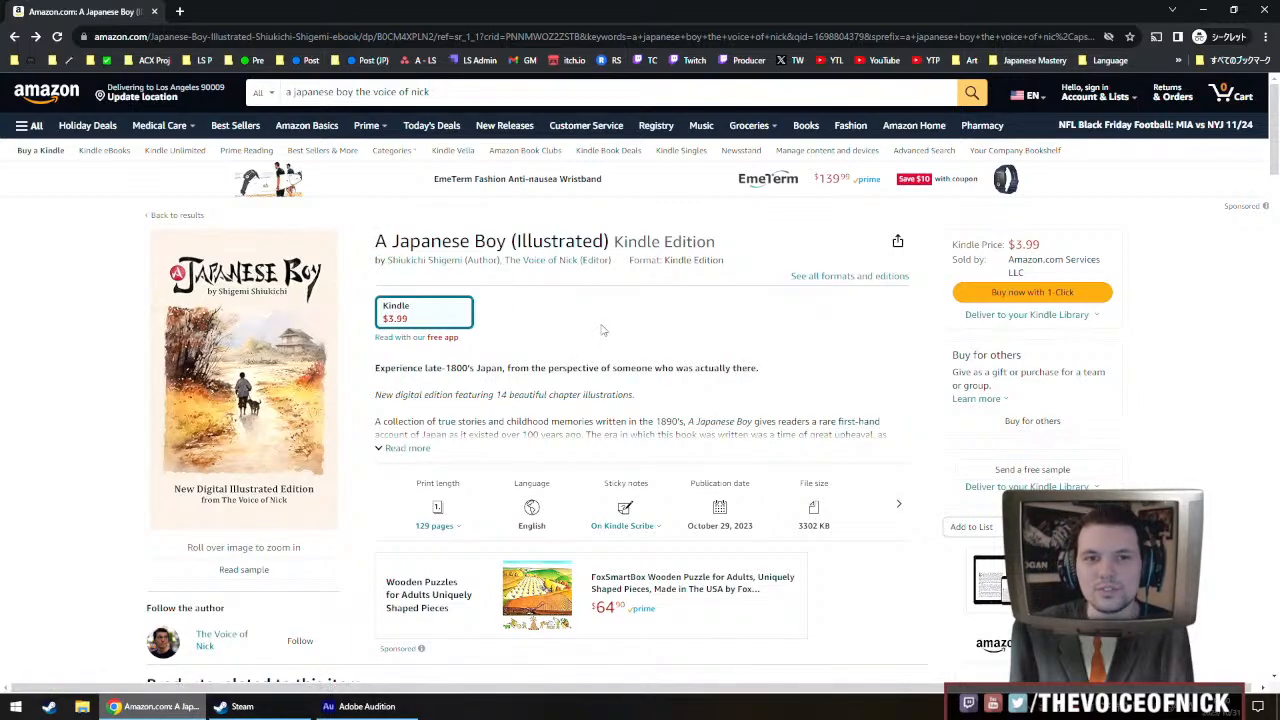
pyautogui.scroll(-1, 600, 330)
pyautogui.scroll(1, 575, 295)
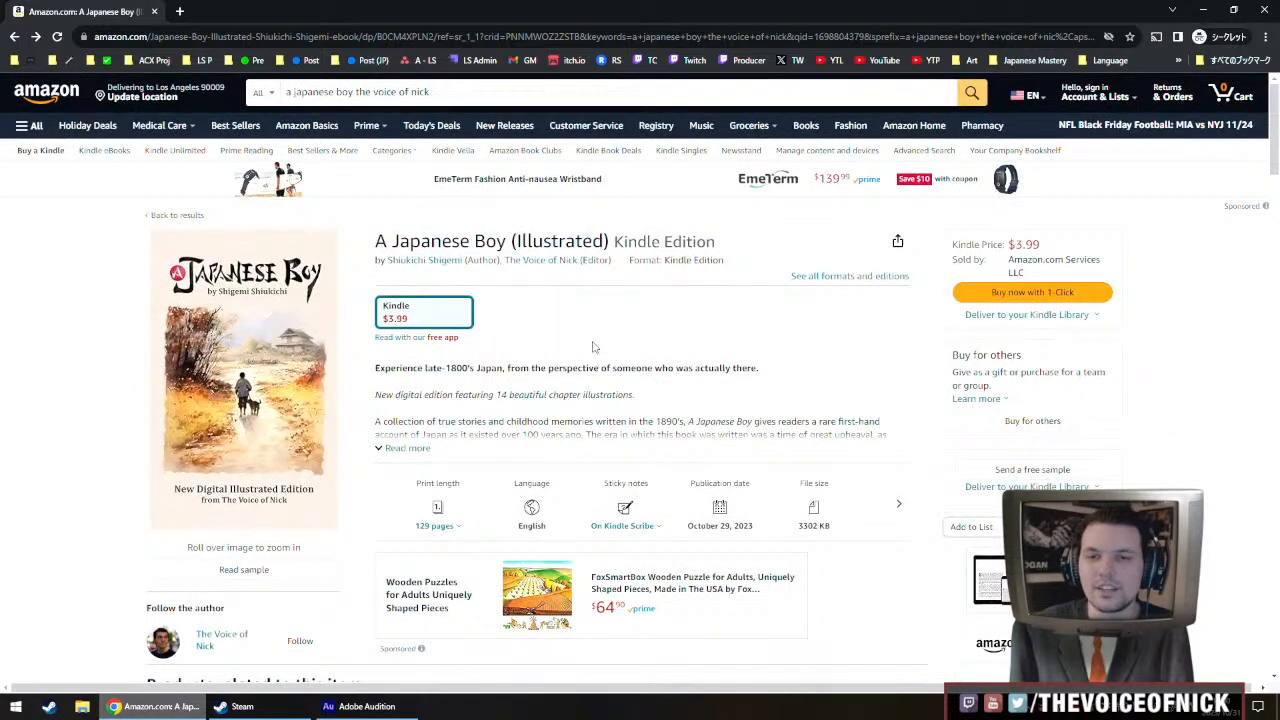
# Switch to Adobe Audition and play 0050_Chapter5.mp3 from about 15:58, shortly before the 231031_1928 marker
pyautogui.click(362, 706)
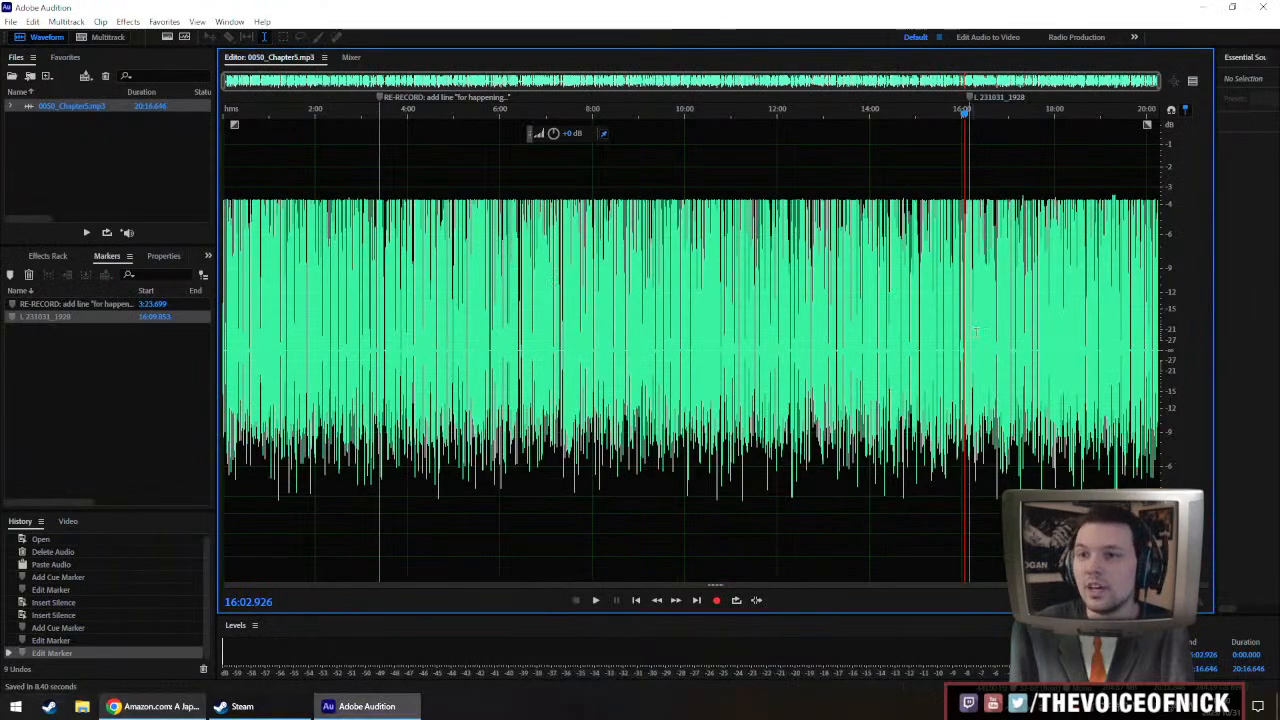
pyautogui.scroll(5, 967, 307)
pyautogui.scroll(-5, 966, 300)
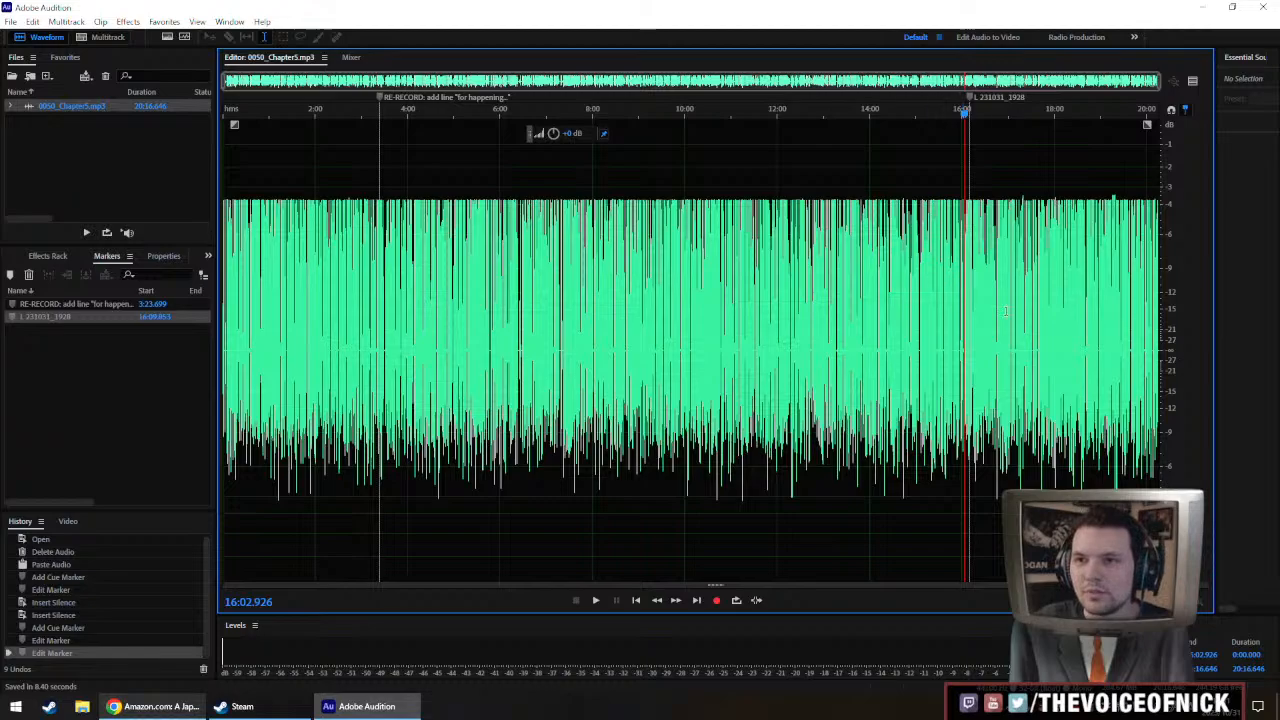
pyautogui.scroll(5, 983, 300)
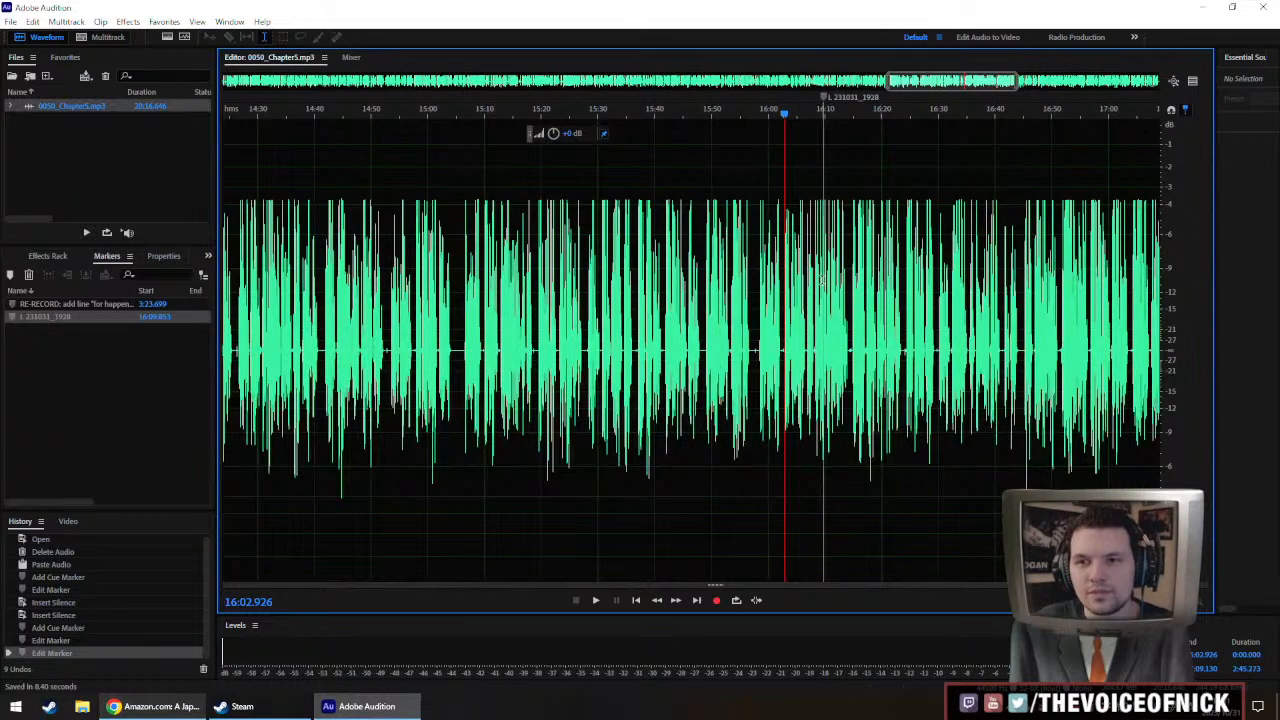
pyautogui.click(758, 312)
pyautogui.press('space')
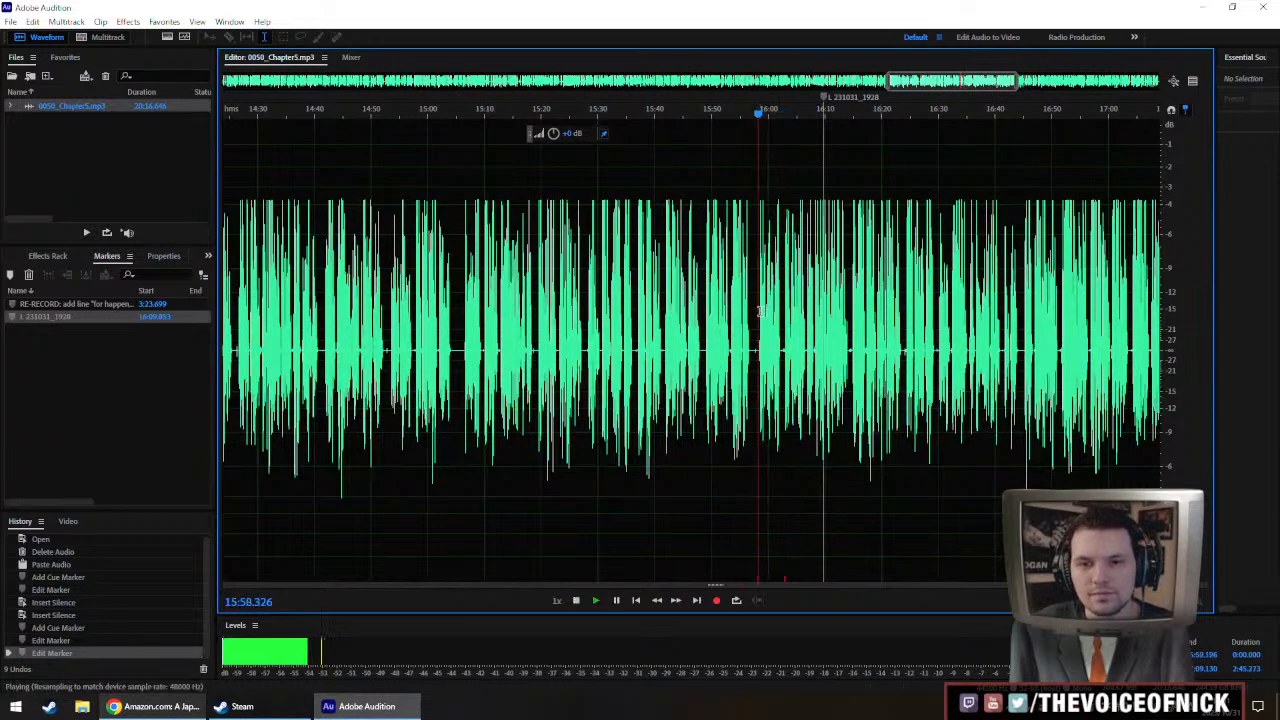
# Delete the 231031_1928 cue marker near 16:10 in the chapter audio
pyautogui.scroll(-5, 758, 312)
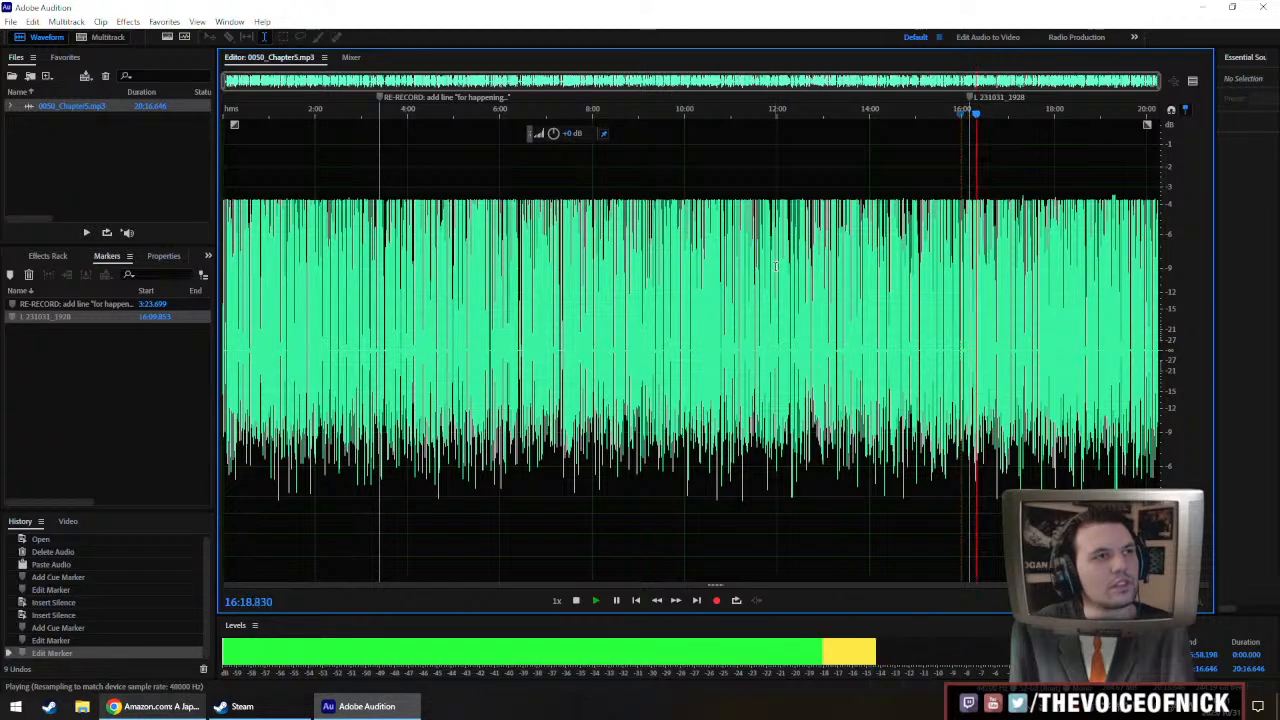
pyautogui.rightClick(962, 98)
pyautogui.click(1015, 103)
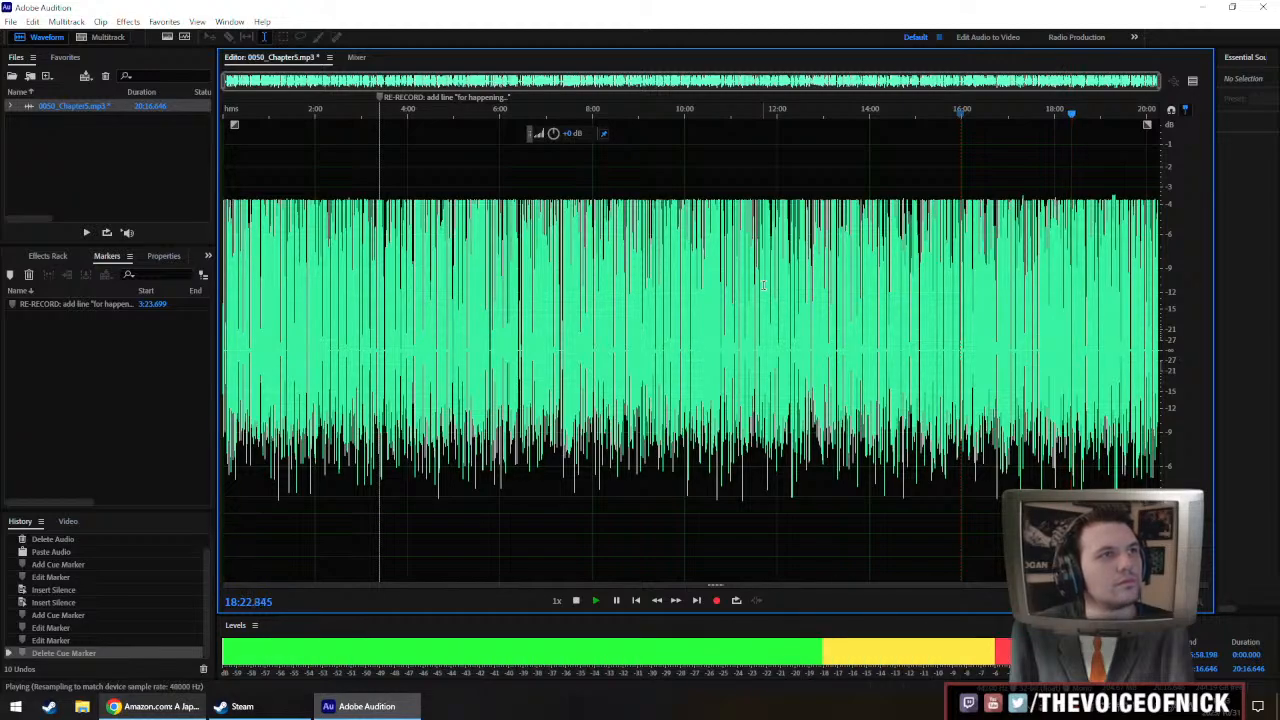
# Cut about 0.22 seconds of silence from the pause between phrases at about 18:19
pyautogui.scroll(5, 1043, 316)
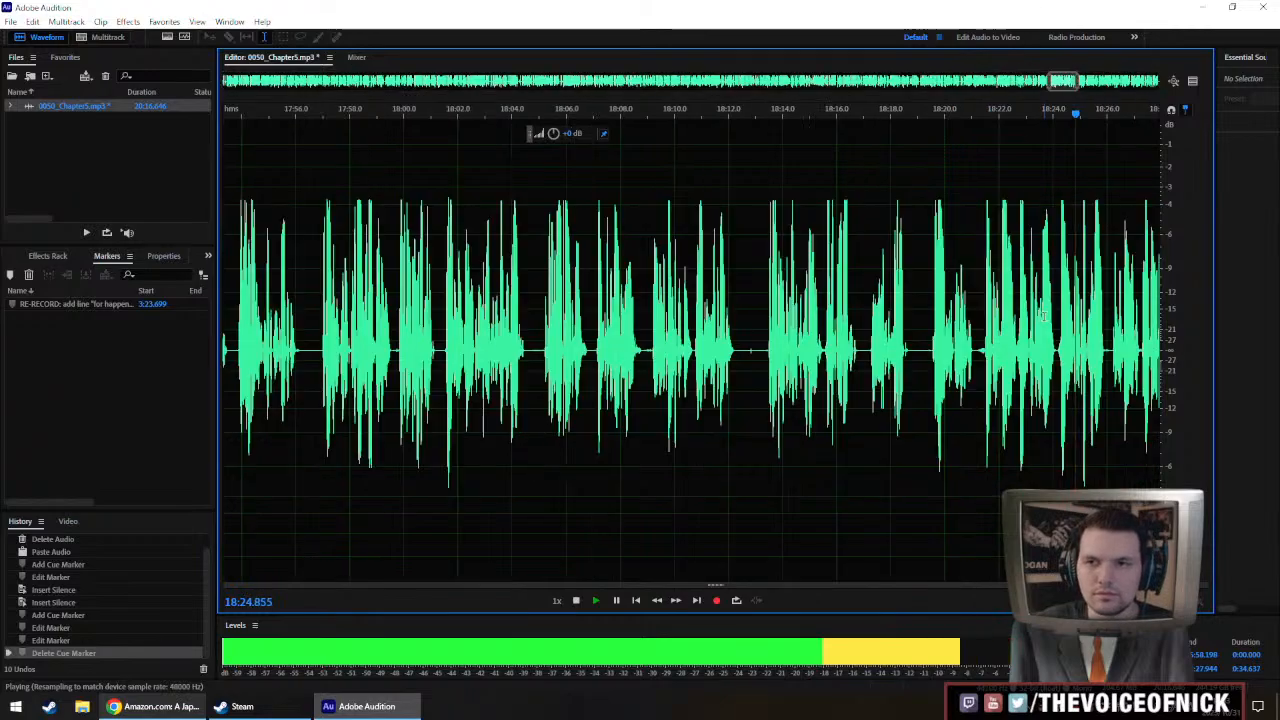
pyautogui.press('space')
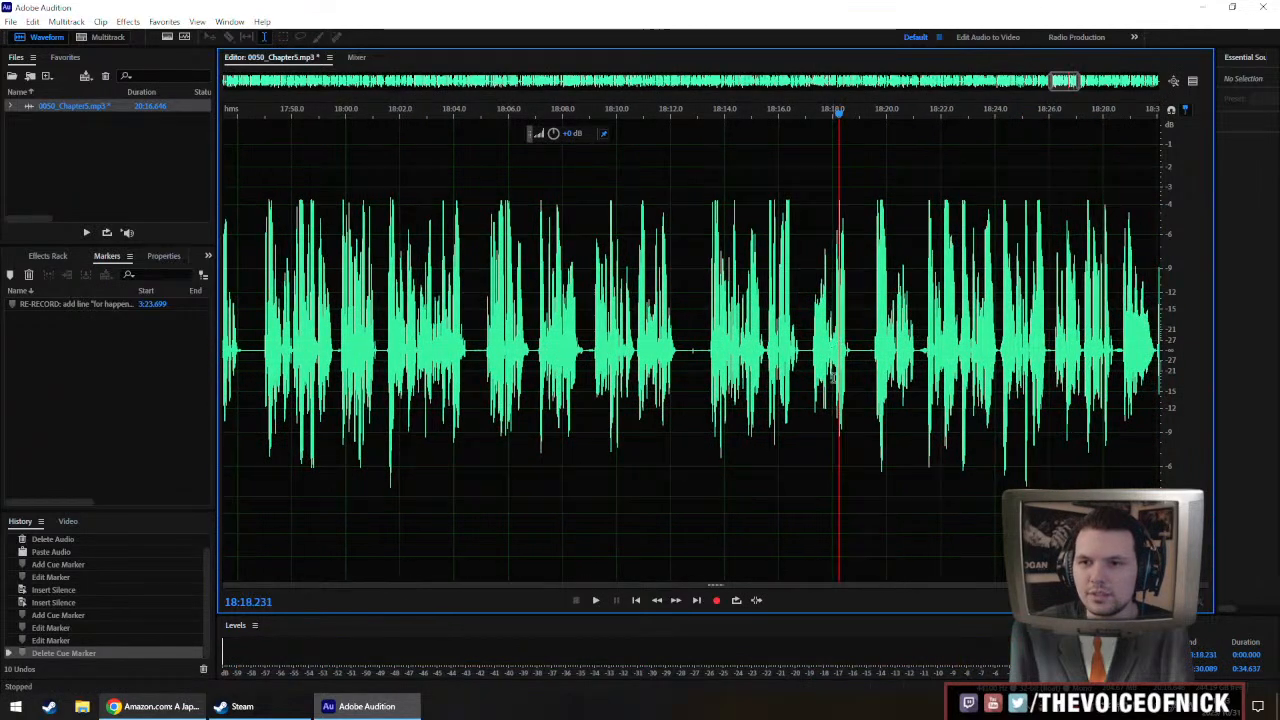
pyautogui.press('space')
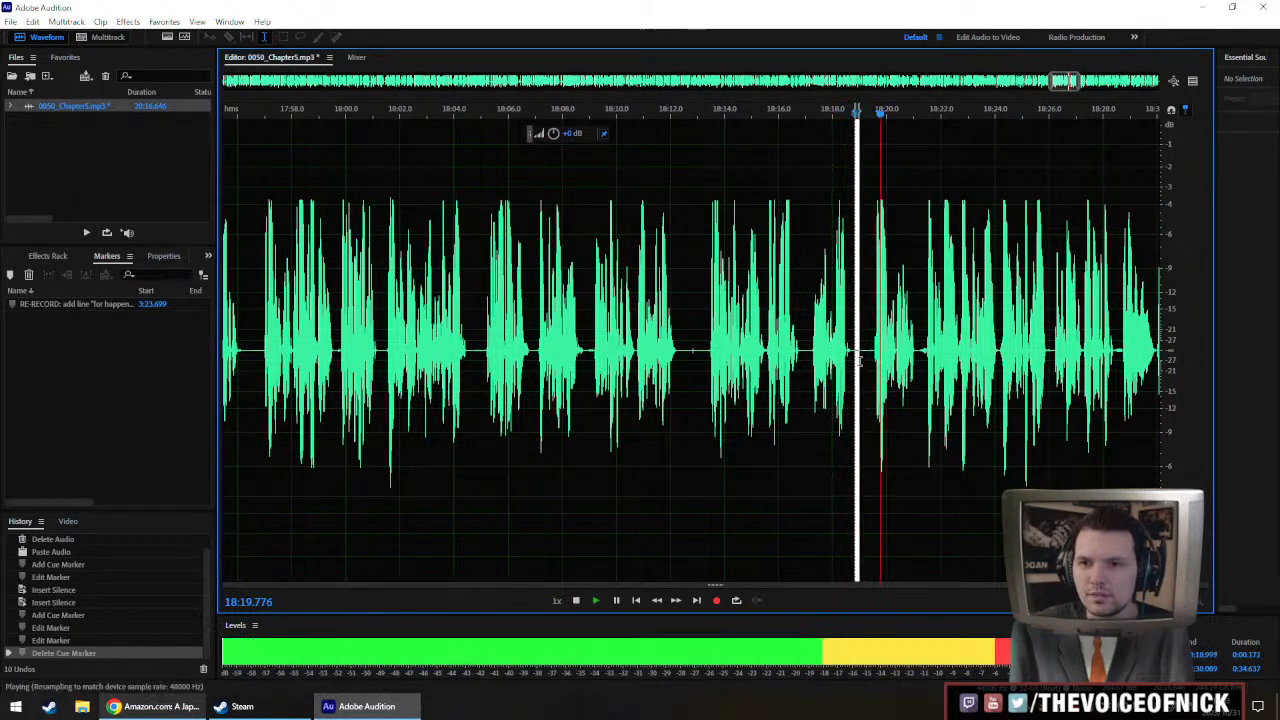
pyautogui.press('space')
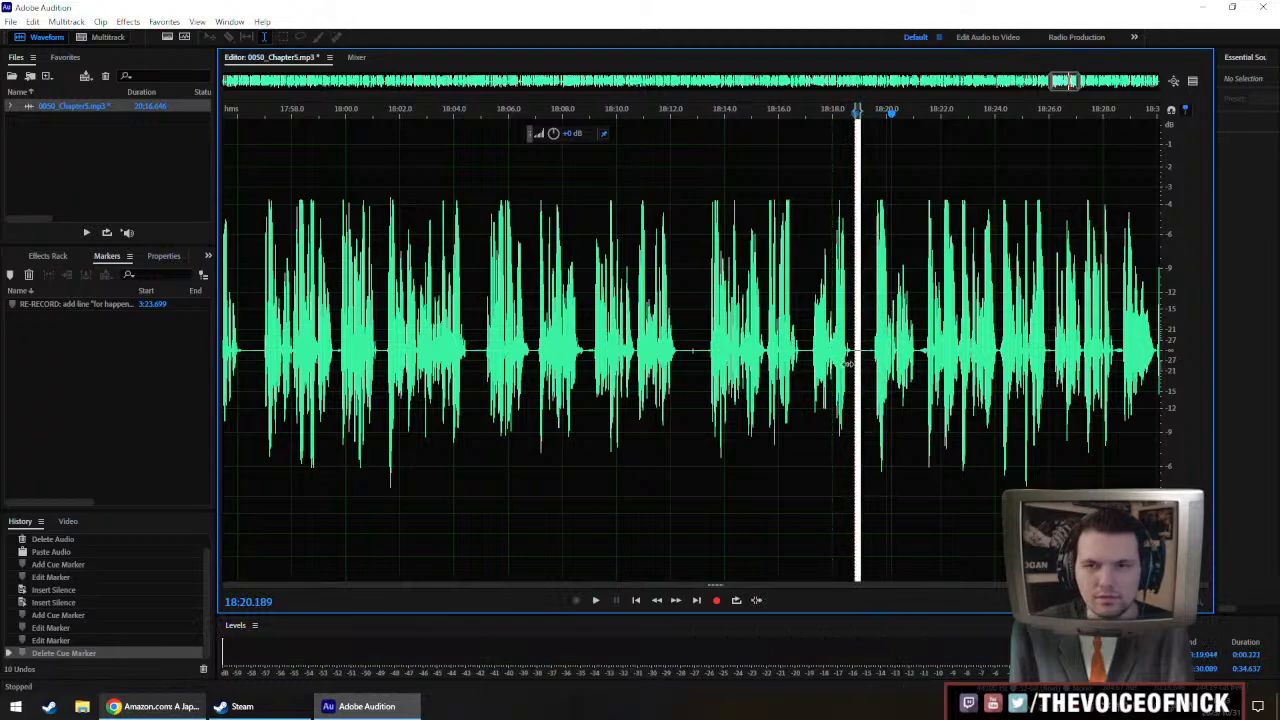
pyautogui.press('Delete')
# Play the chapter from about 18:10 across the shortened pause and listen on to about 19:06 for errors
pyautogui.click(635, 352)
pyautogui.press('space')
pyautogui.hotkey('ctrl', '\\')
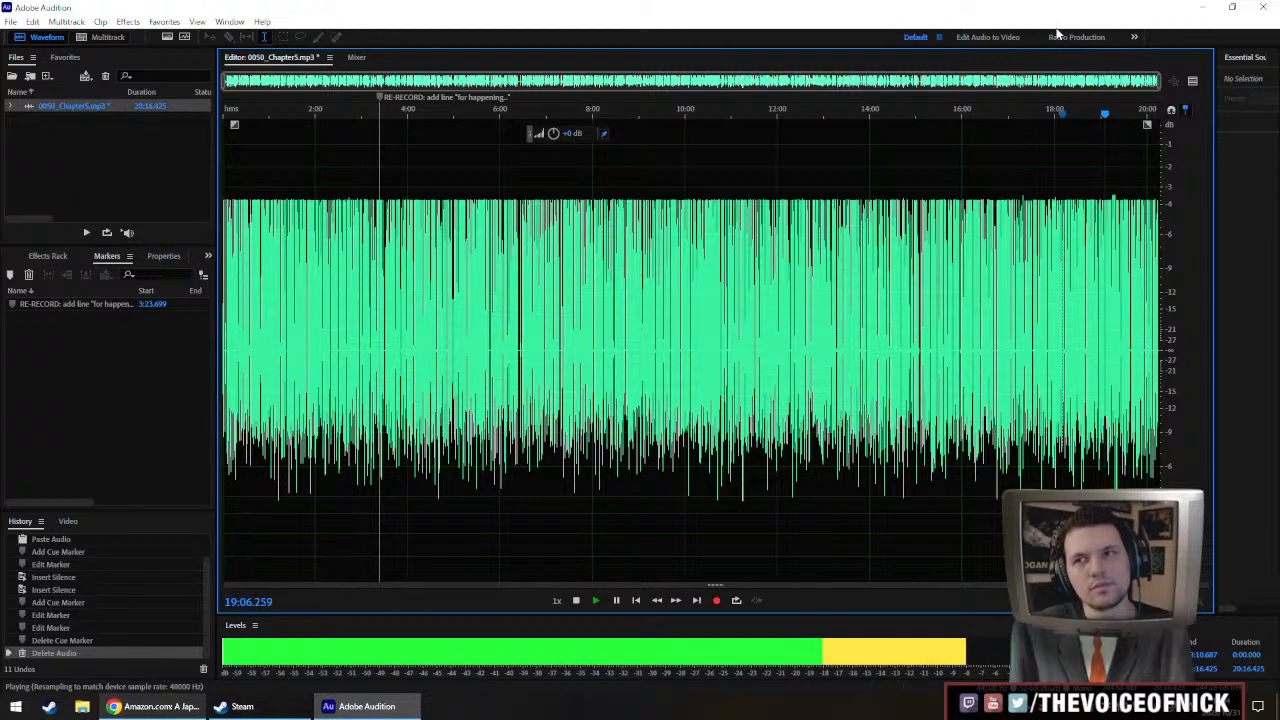
pyautogui.press('space')
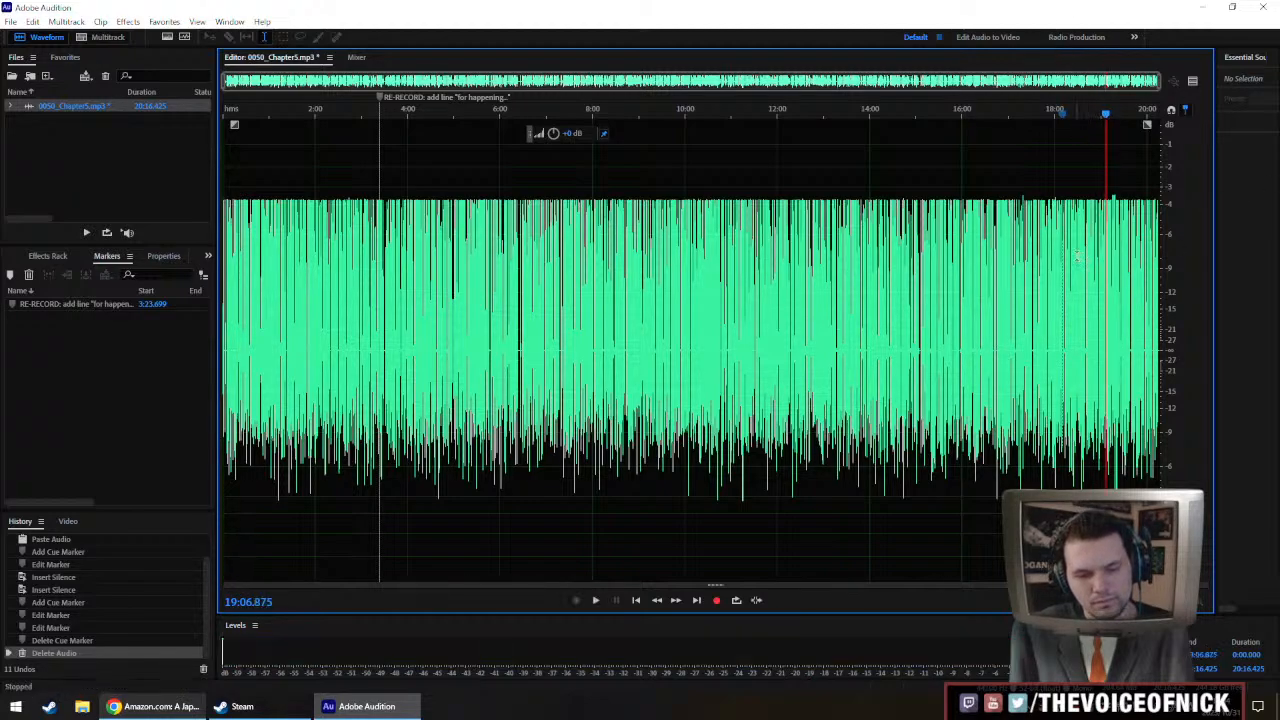
# Locate the flawed phrase near 19:03 by replaying it and add a cue marker at 19:03.492
pyautogui.scroll(10, 1077, 254)
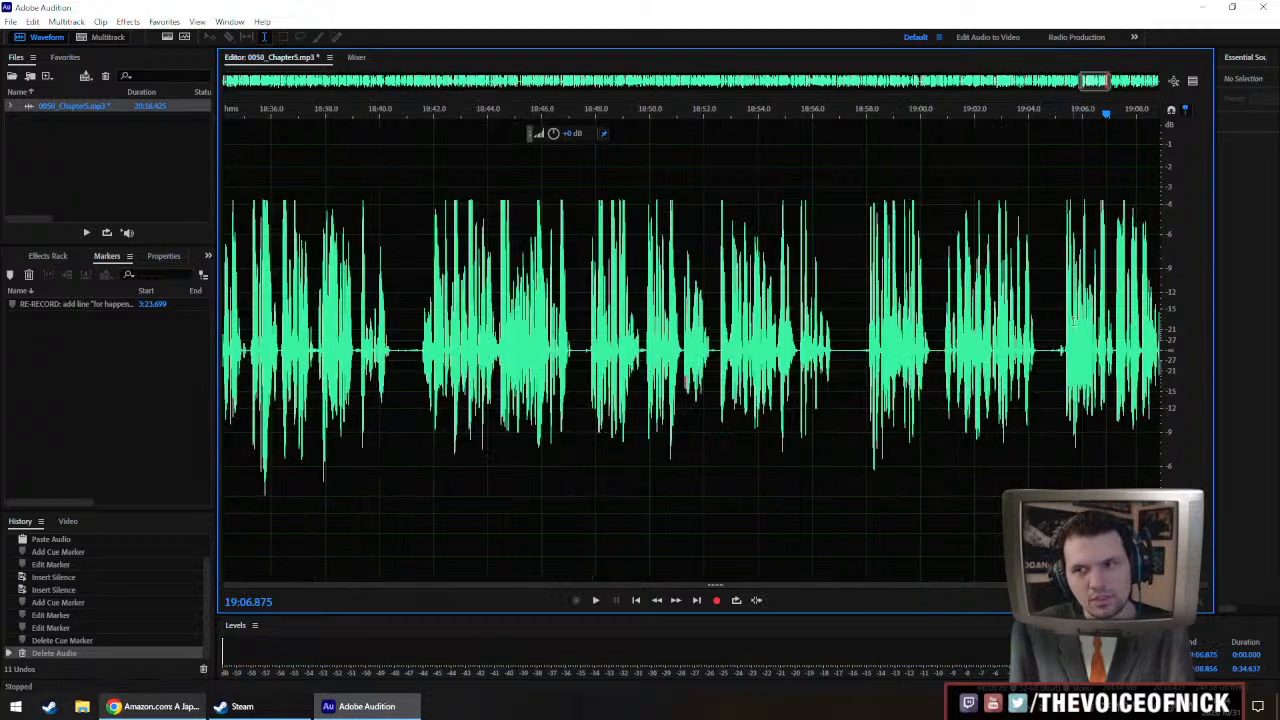
pyautogui.click(780, 316)
pyautogui.press('space')
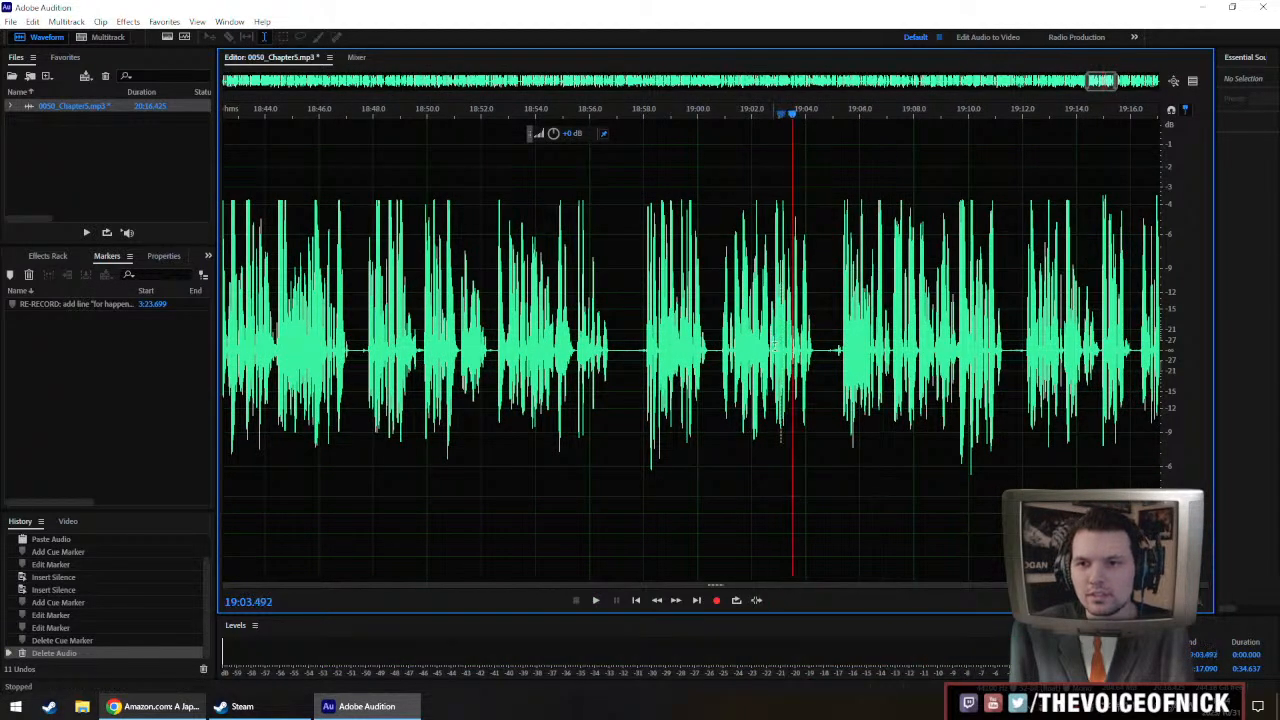
pyautogui.press('m')
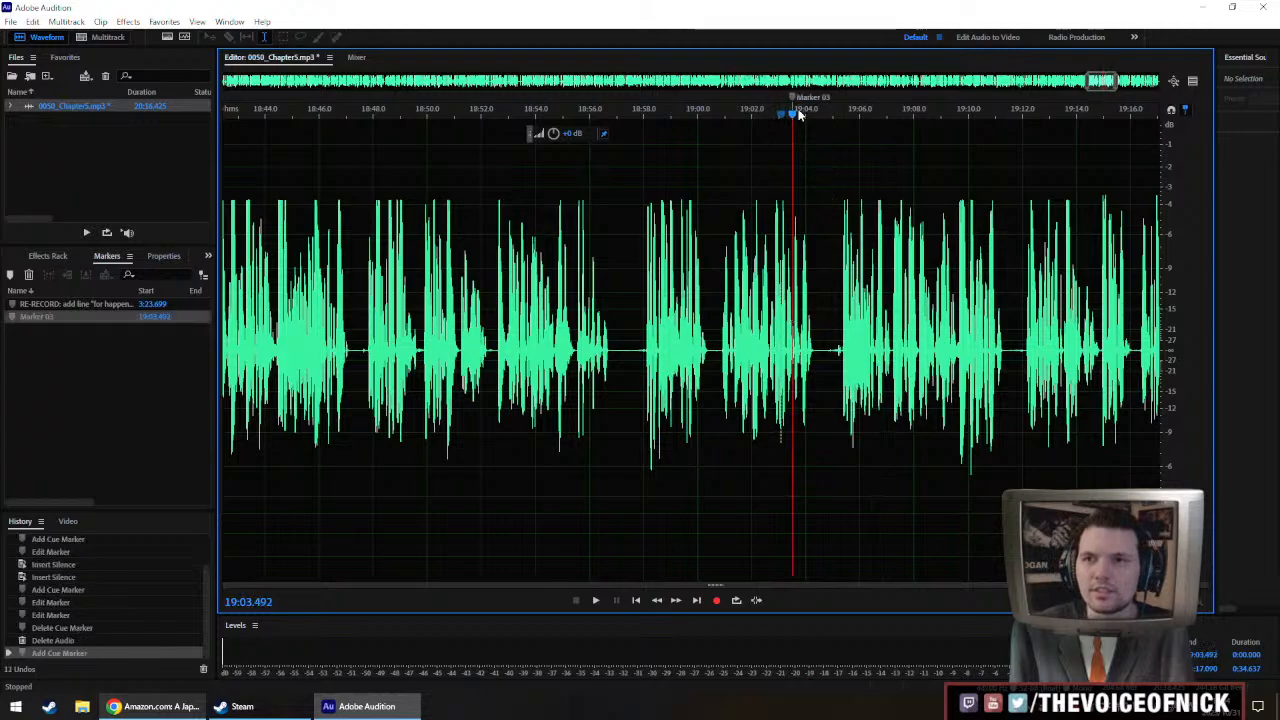
# Rename the new cue marker as RE-RECORD: "and Kioto" and save the chapter file
pyautogui.rightClick(810, 118)
pyautogui.click(825, 121)
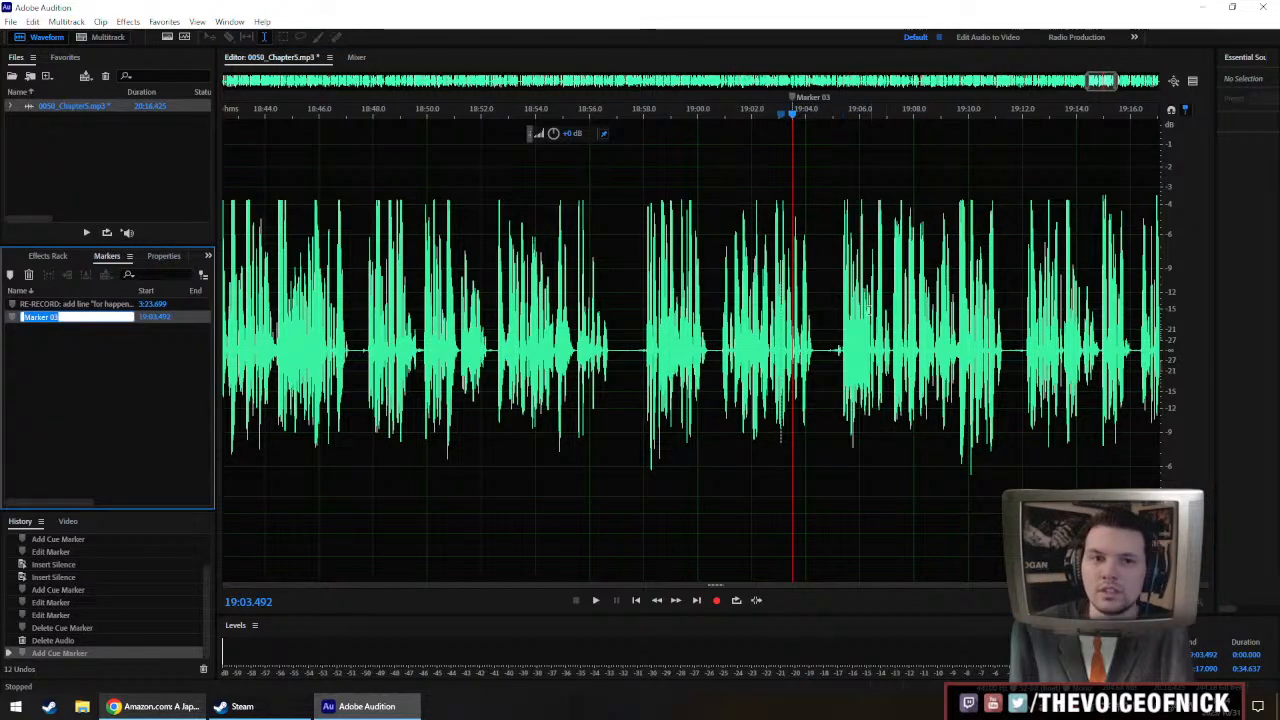
pyautogui.write('RE-RECO')
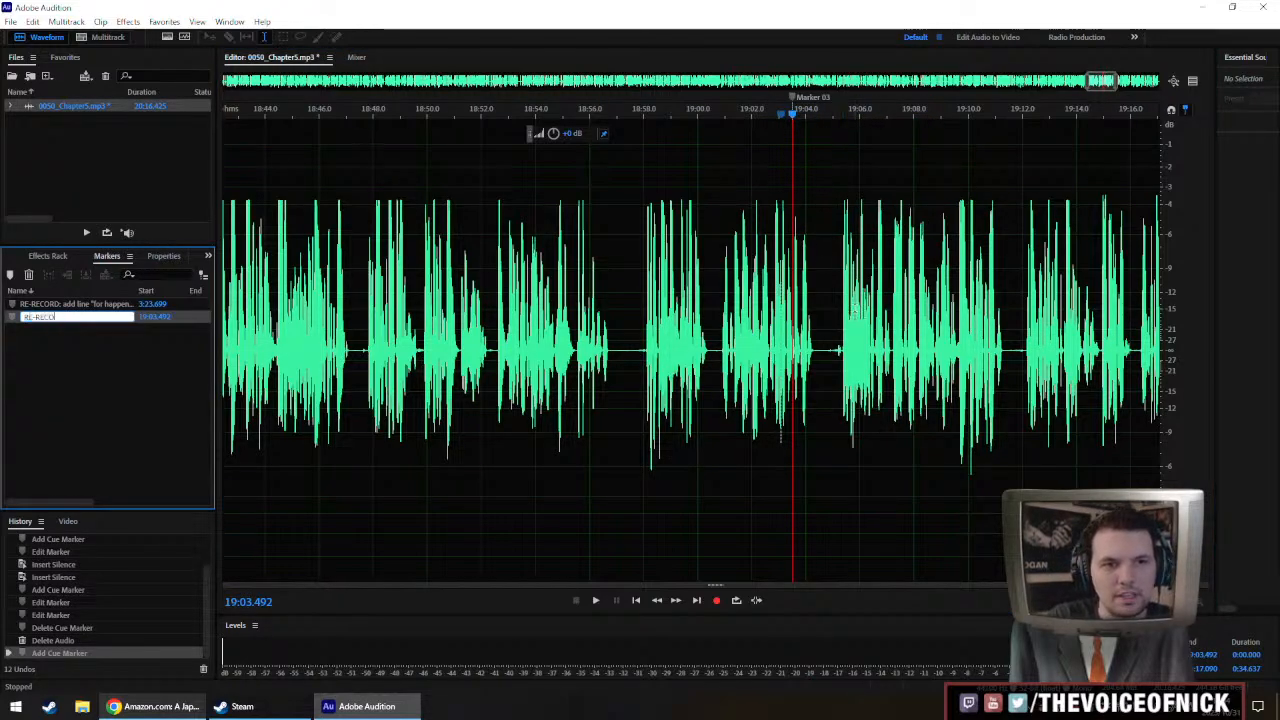
pyautogui.write('RD: "and Kioto')
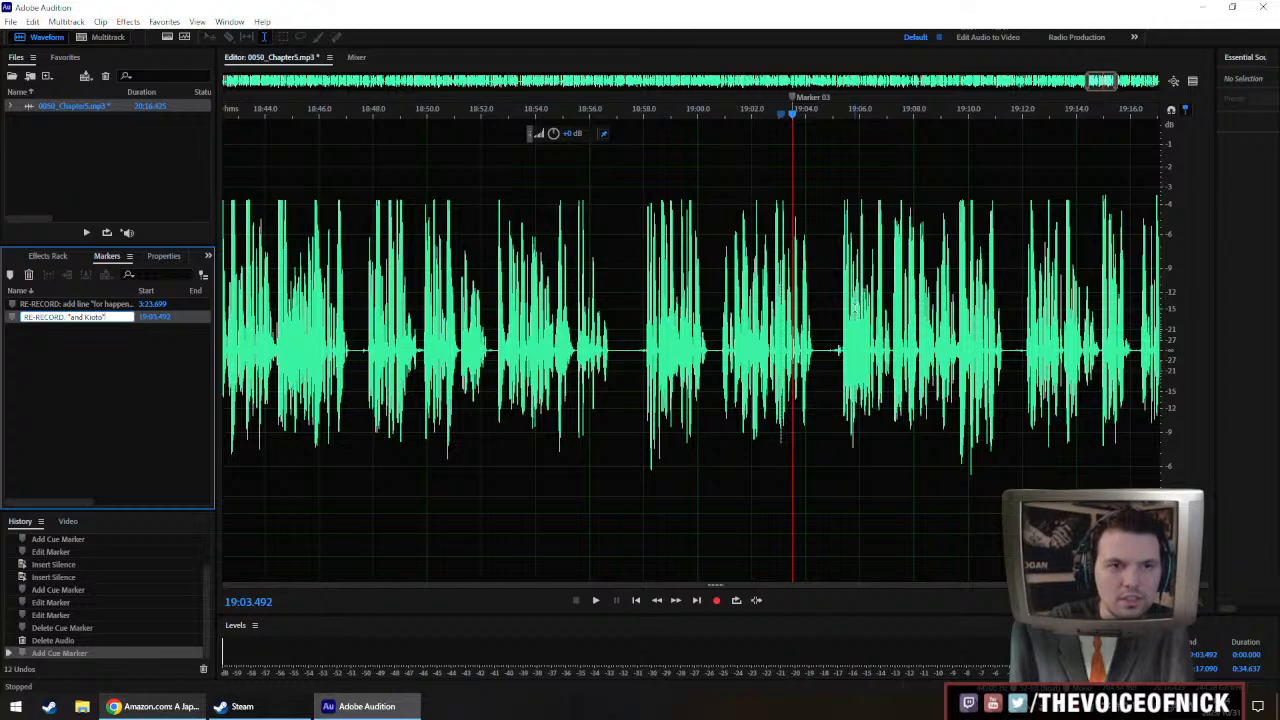
pyautogui.press('Return')
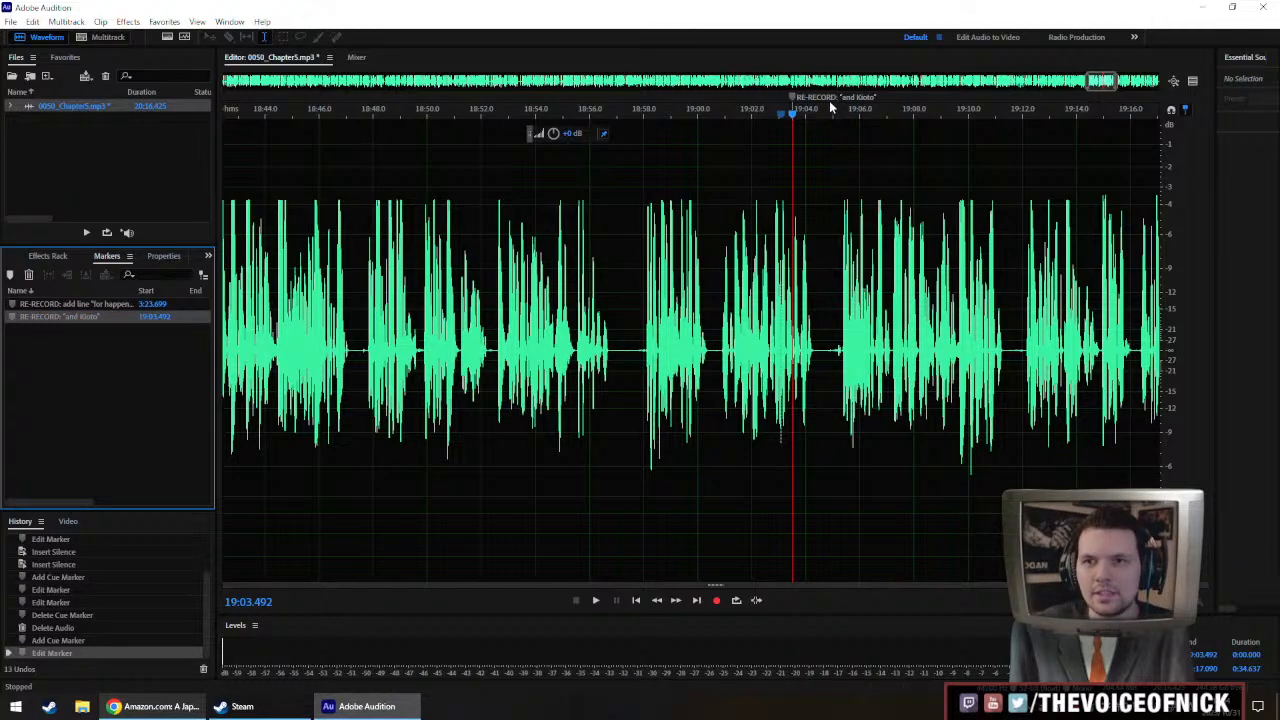
pyautogui.click(778, 281)
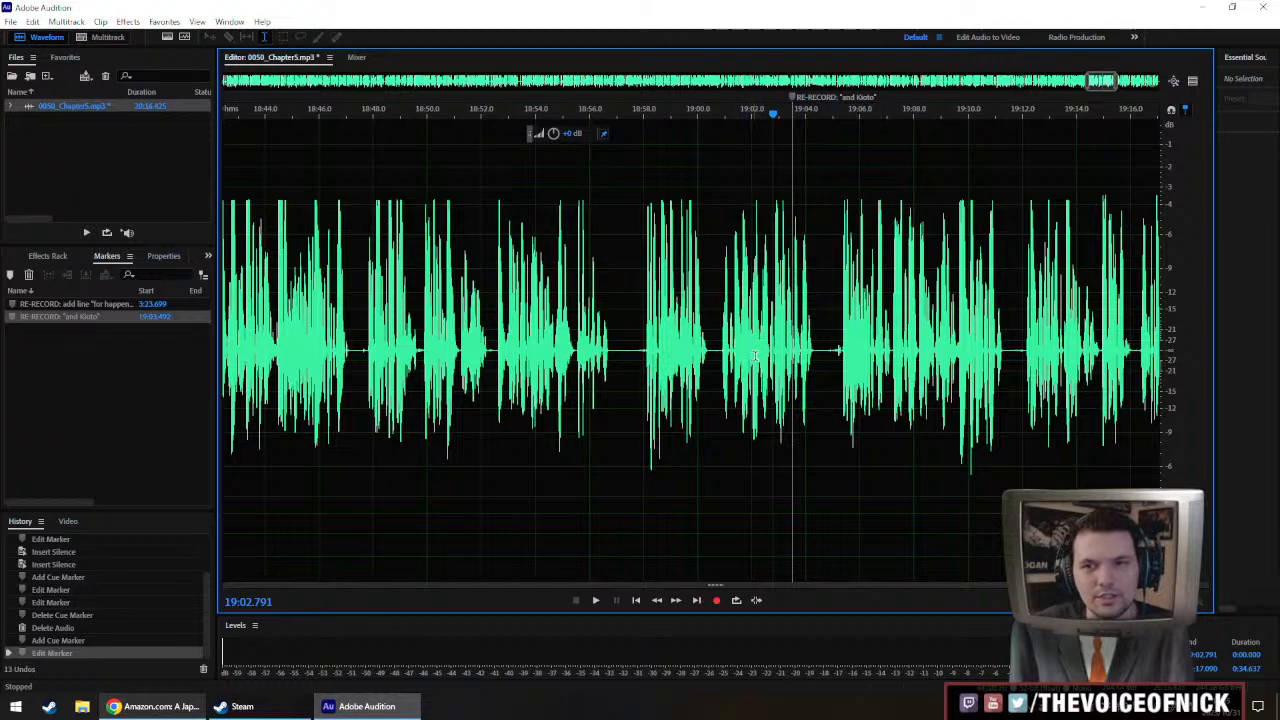
pyautogui.hotkey('ctrl', 's')
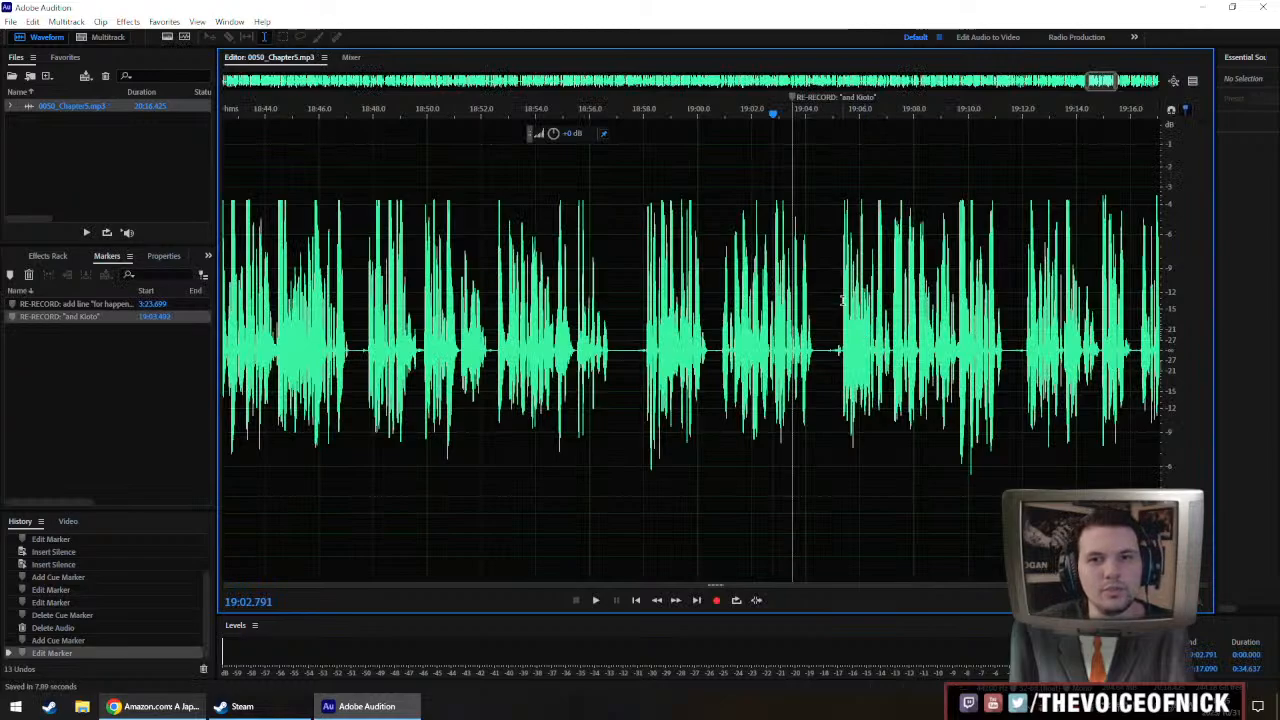
# Play the rest of the chapter from about 19:01 and stop at about 20:08, near its end
pyautogui.press('\\')
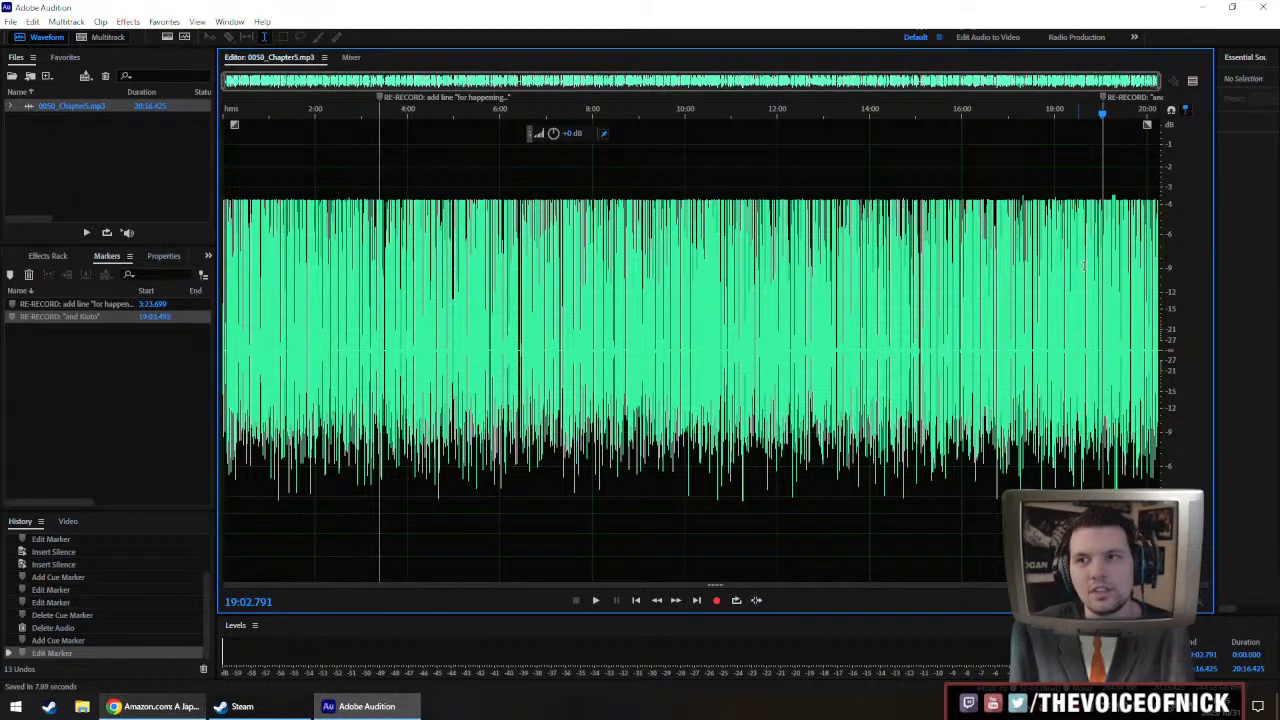
pyautogui.scroll(8, 1084, 266)
pyautogui.moveTo(1082, 284); pyautogui.dragTo(811, 315)
pyautogui.click(793, 309)
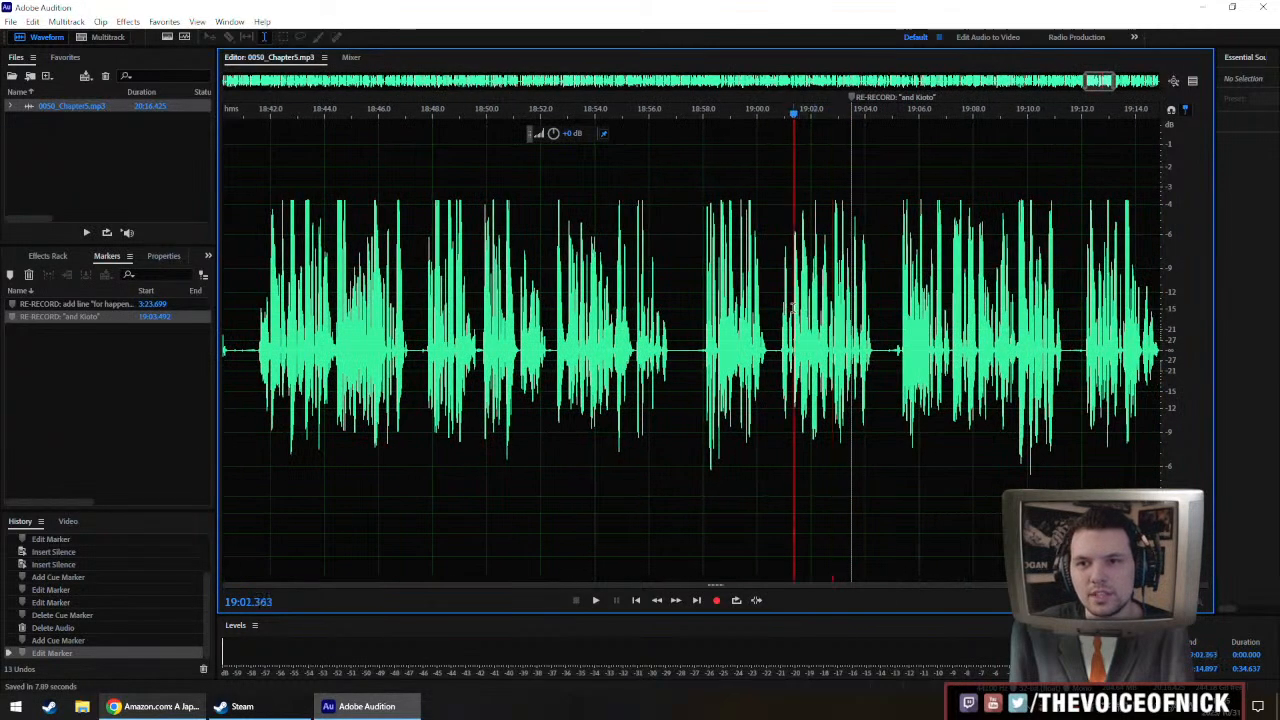
pyautogui.click(803, 328)
pyautogui.click(795, 344)
pyautogui.press('space')
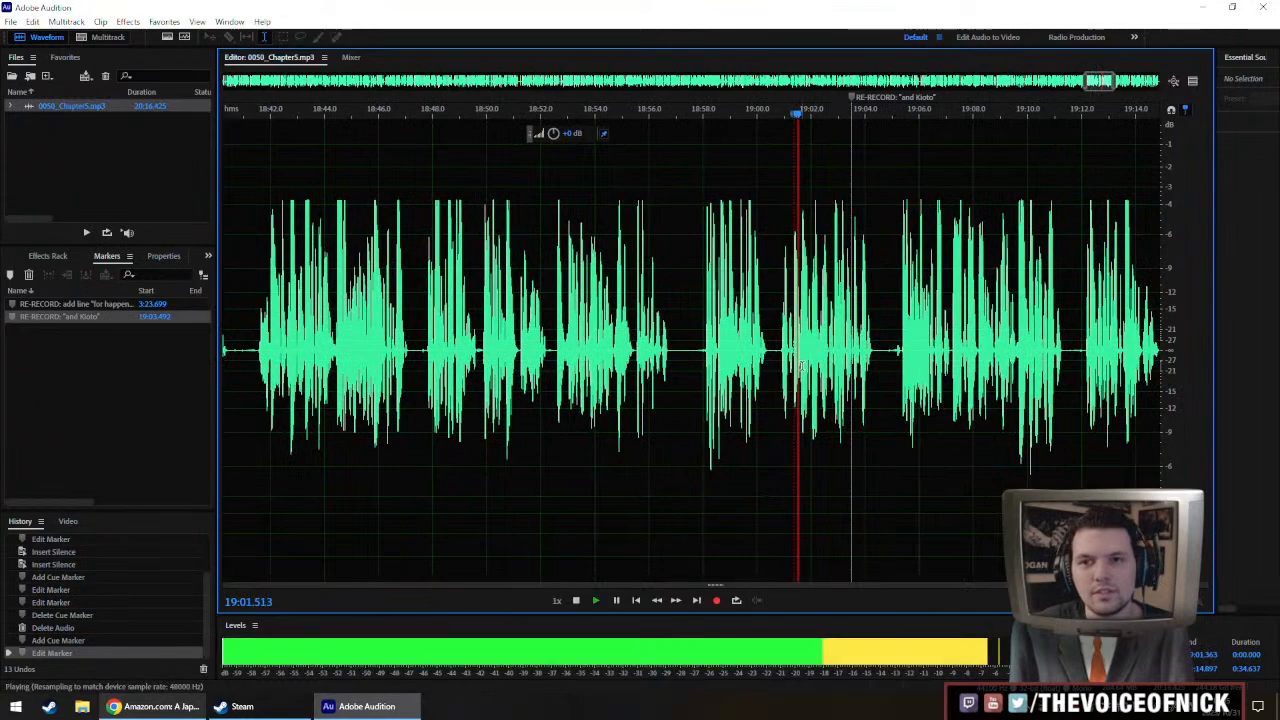
pyautogui.press('\\')
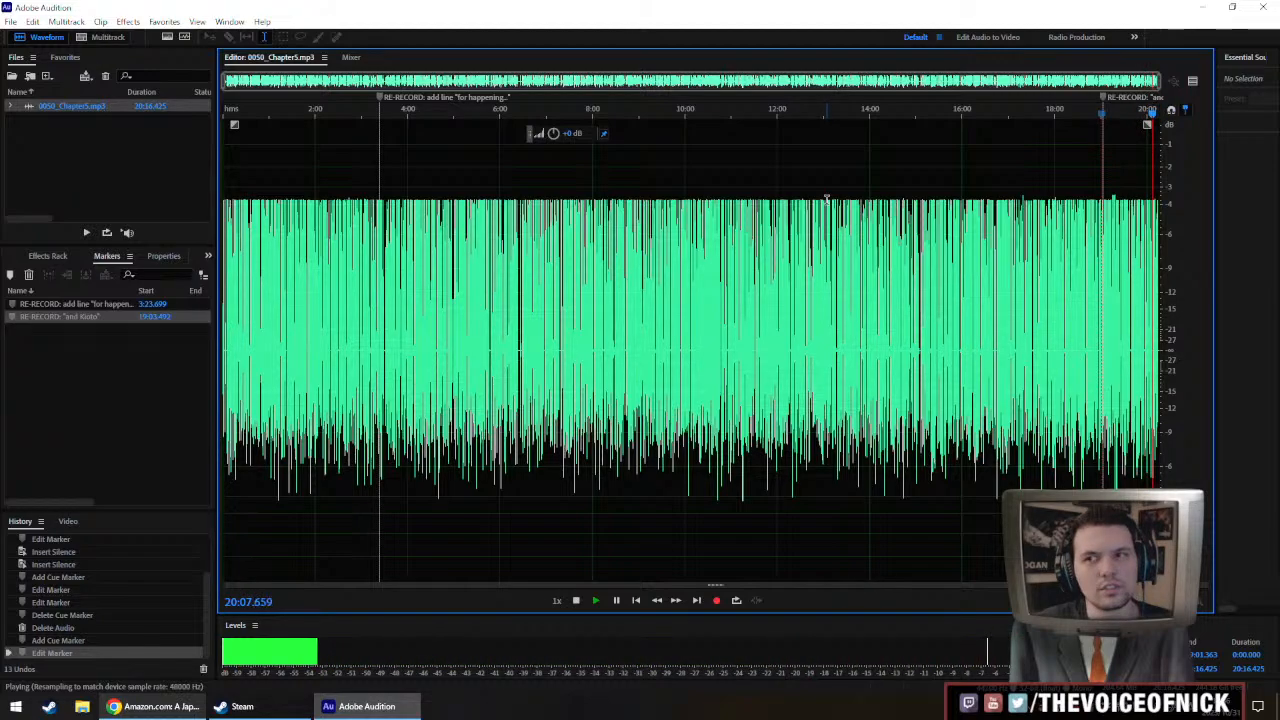
pyautogui.press('space')
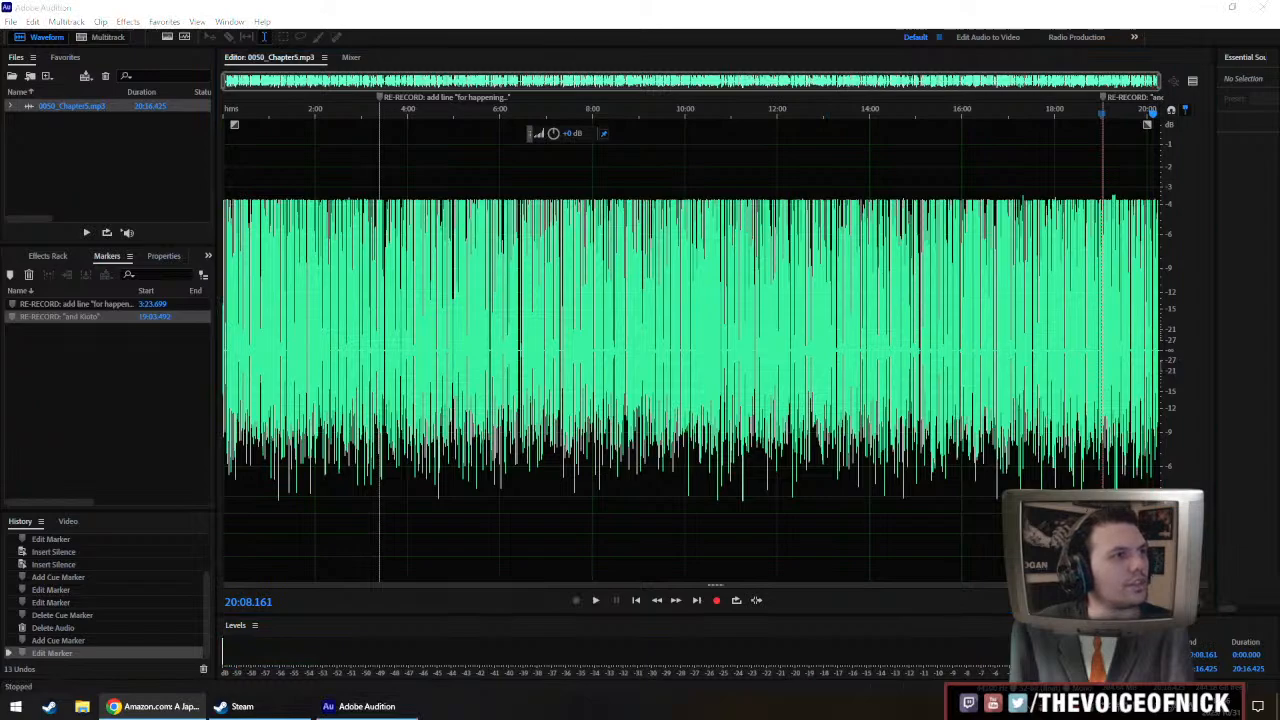
# Import 0060_Chapter6.mp3 into the list of open audio files
pyautogui.moveTo(0, 130); pyautogui.dragTo(77, 165)
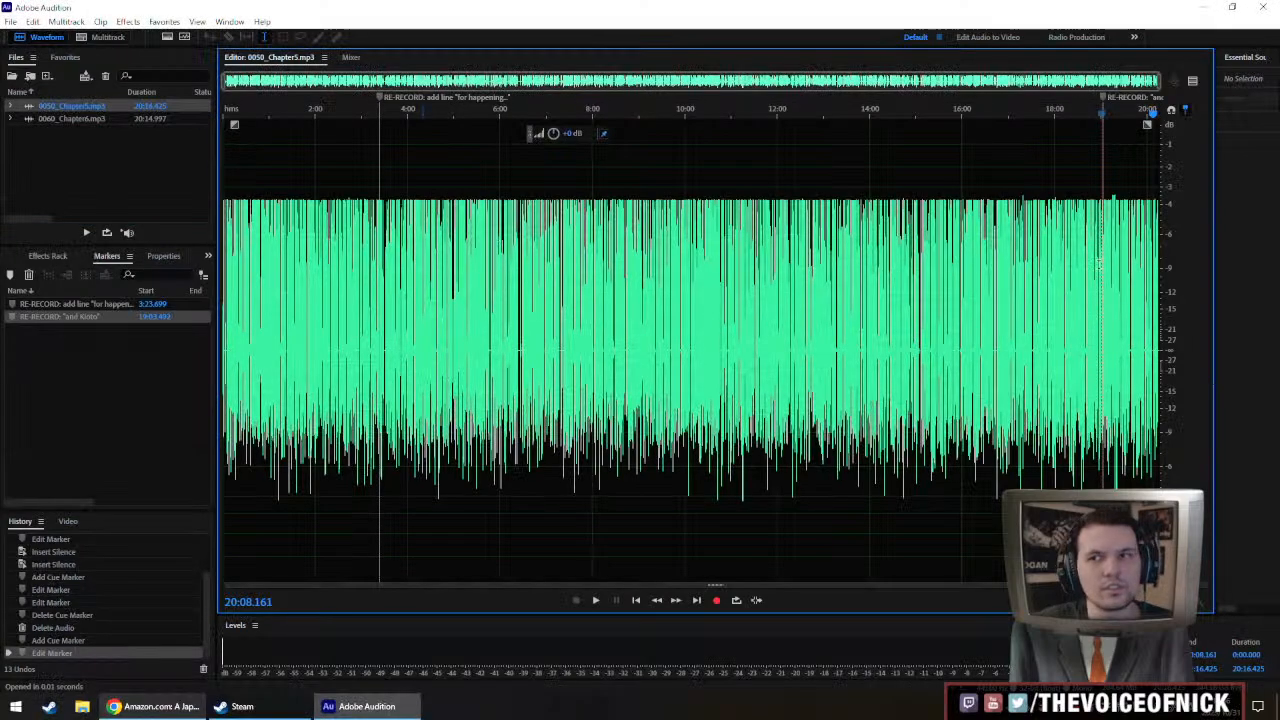
# Play the last seconds of Chapter 5, then open 0060_Chapter6.mp3 and listen to its opening until about 0:13
pyautogui.click(1149, 112)
pyautogui.press('space')
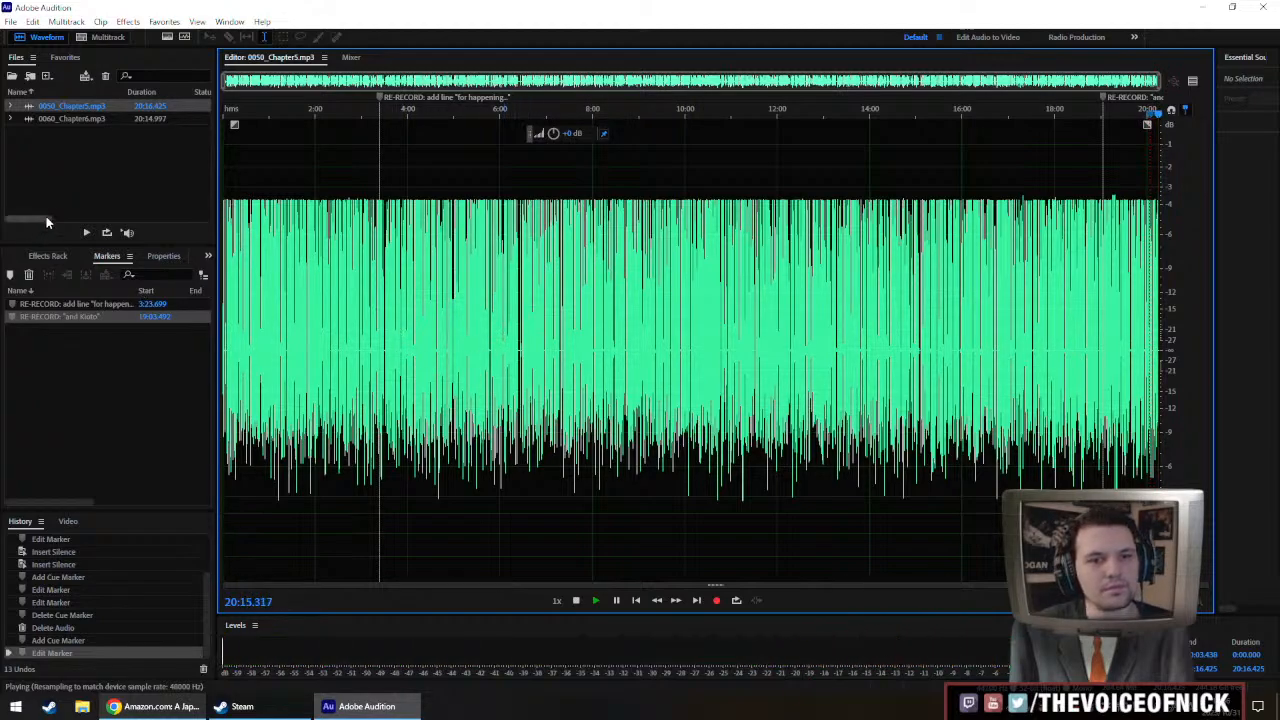
pyautogui.doubleClick(62, 118)
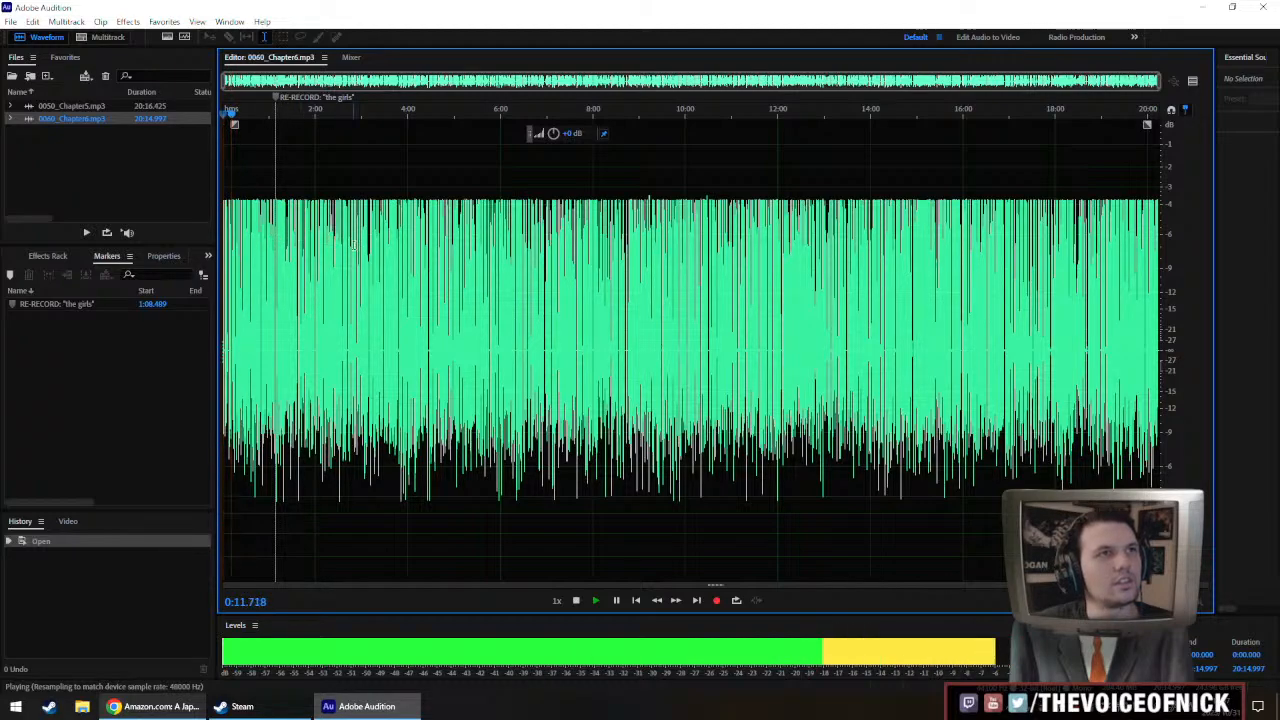
pyautogui.press('space')
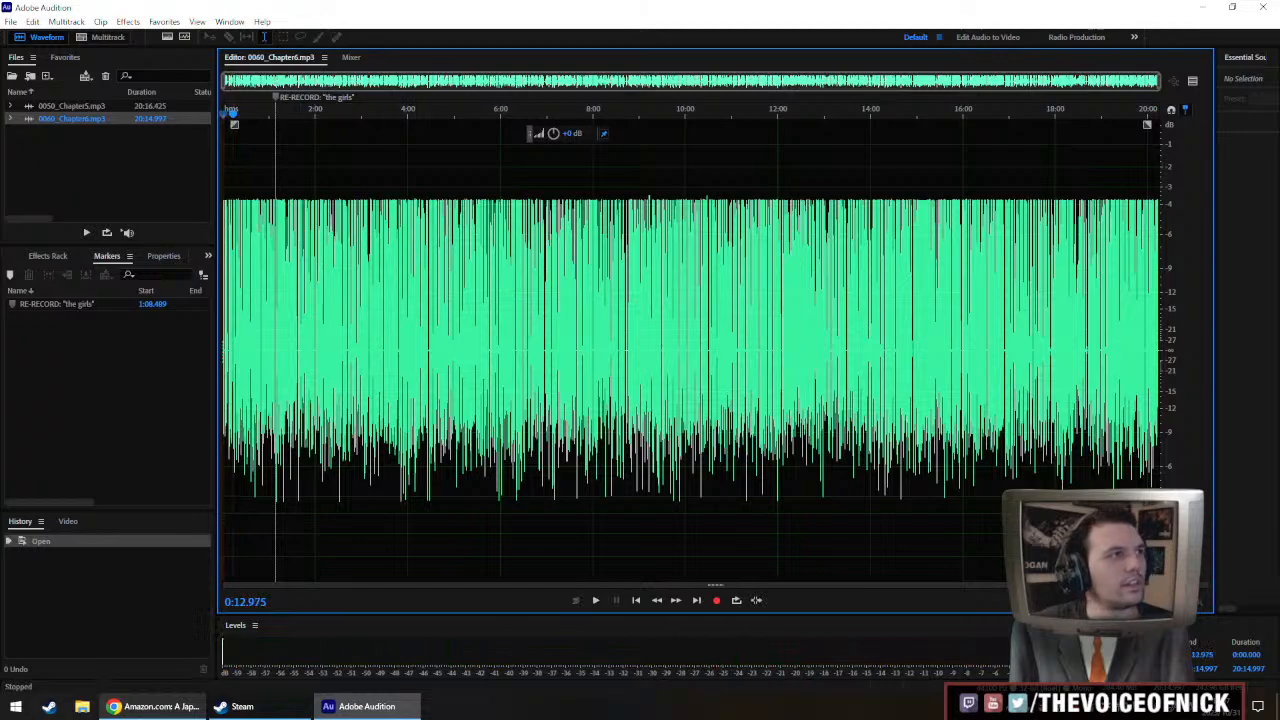
# Return to 0060_Chapter6.mp3 and play it from about 0:09.5
pyautogui.hotkey('alt', 'Tab')
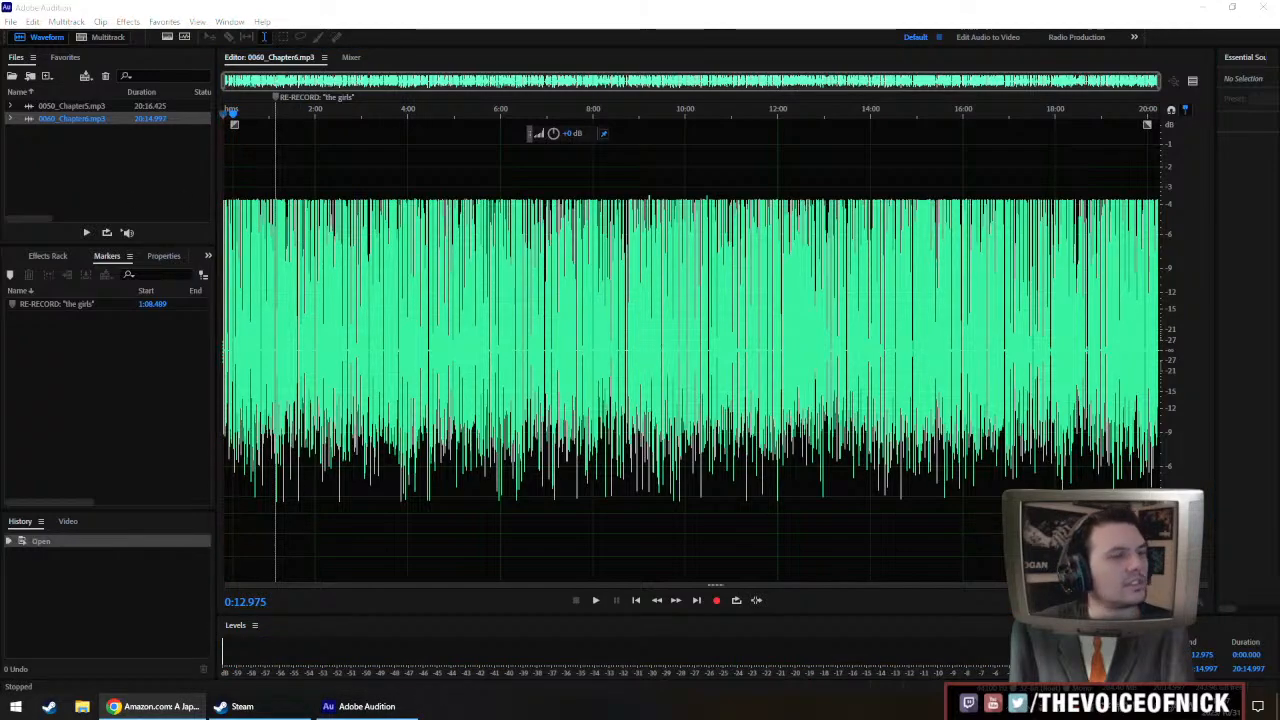
pyautogui.doubleClick(95, 107)
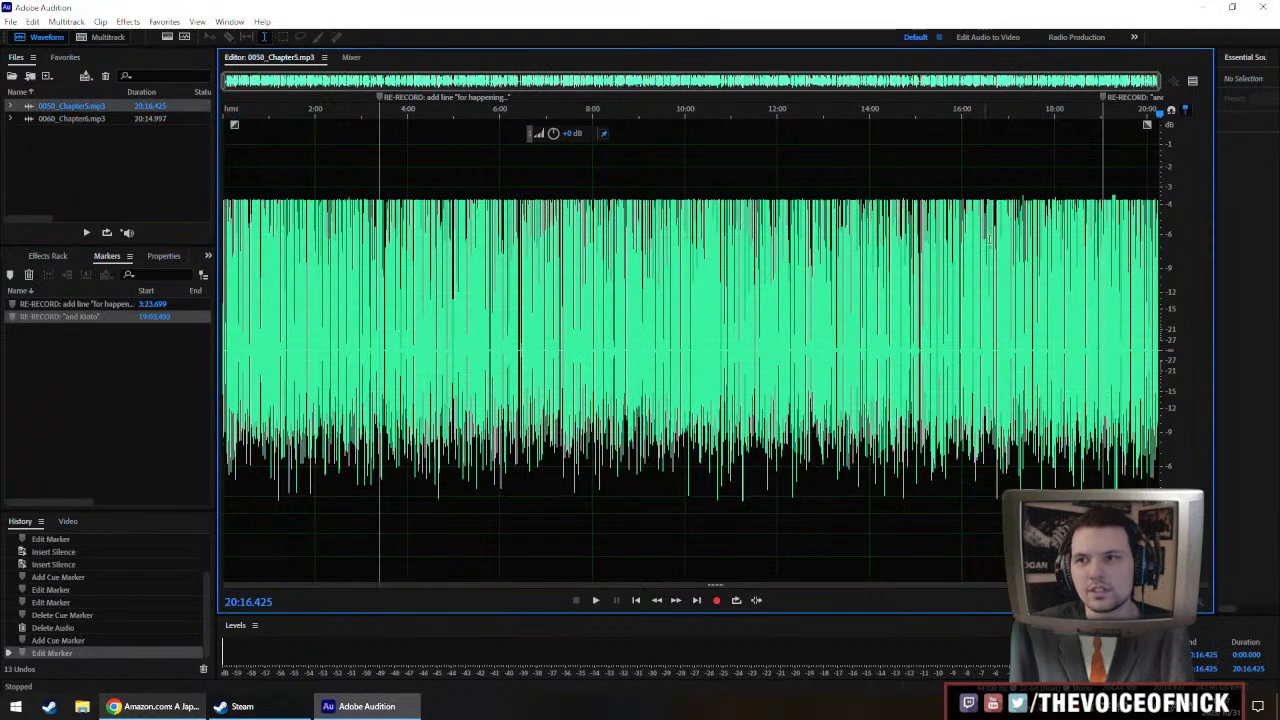
pyautogui.doubleClick(94, 119)
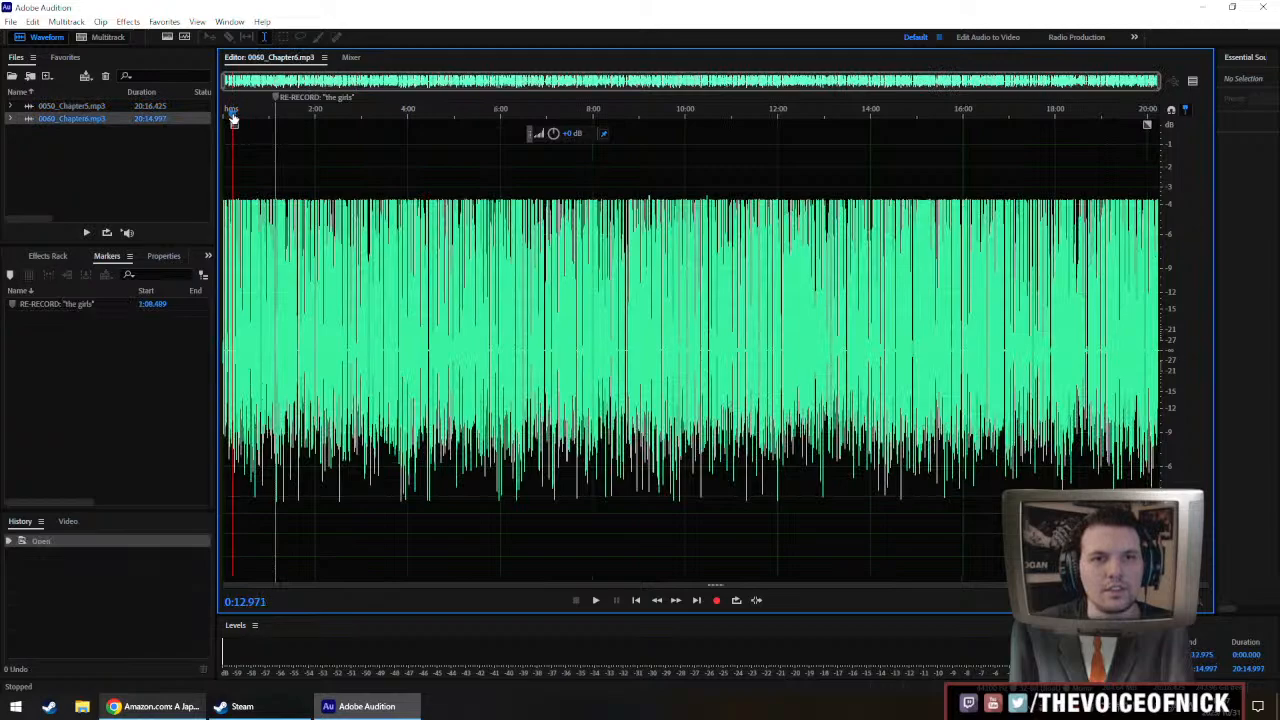
pyautogui.moveTo(233, 118); pyautogui.dragTo(231, 119)
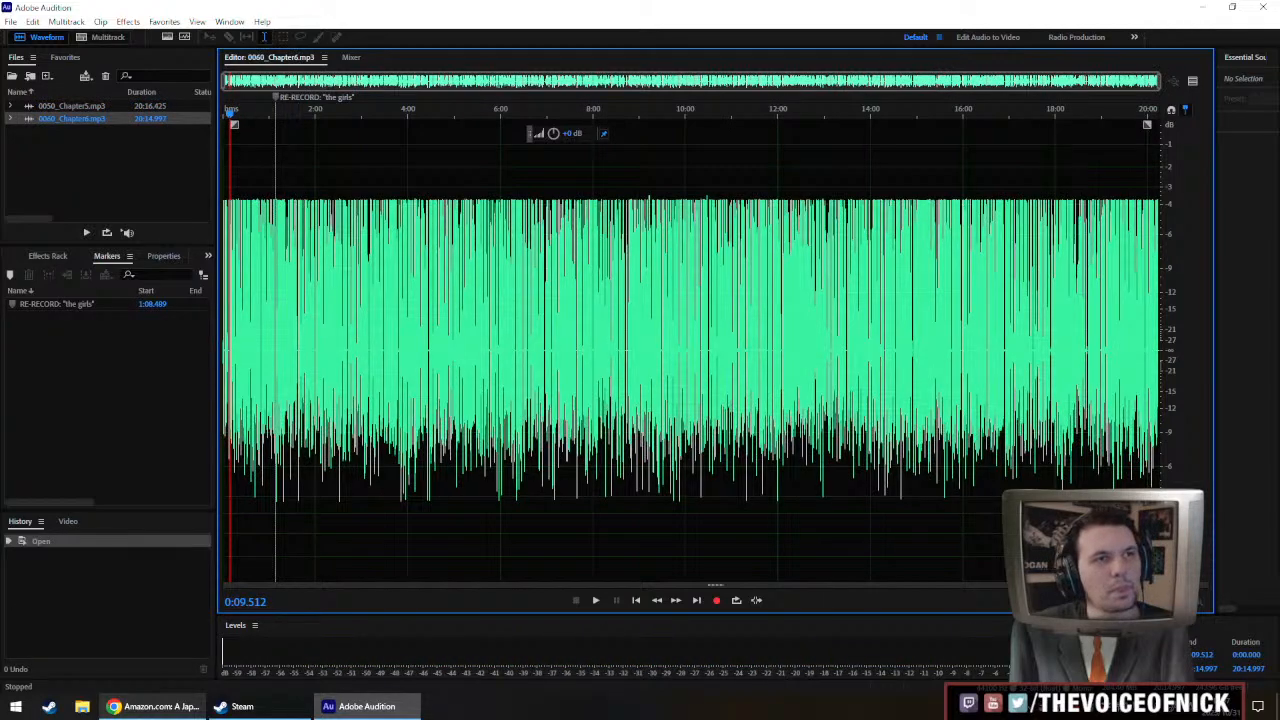
pyautogui.press('space')
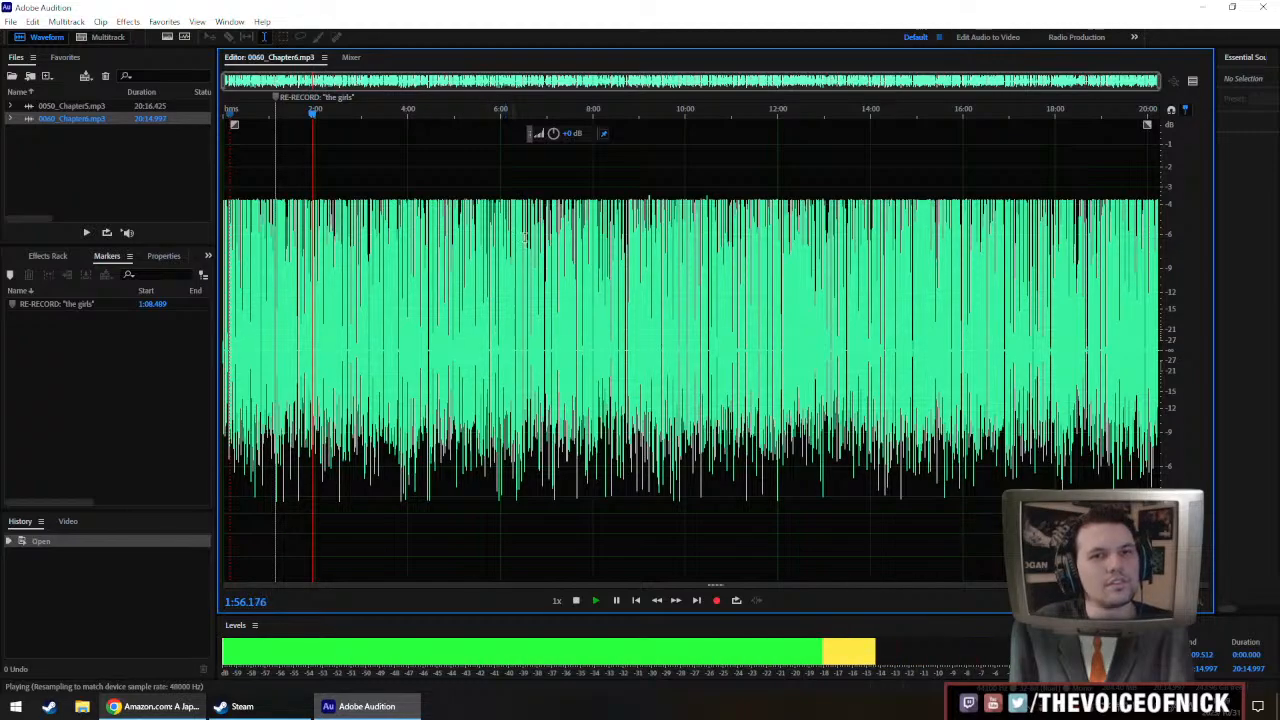
# Stop at about 1:58, trim a short piece of silence from the pause at 1:54.266, and place the playhead at about 1:50
pyautogui.scroll(9, 367, 328)
pyautogui.press('space')
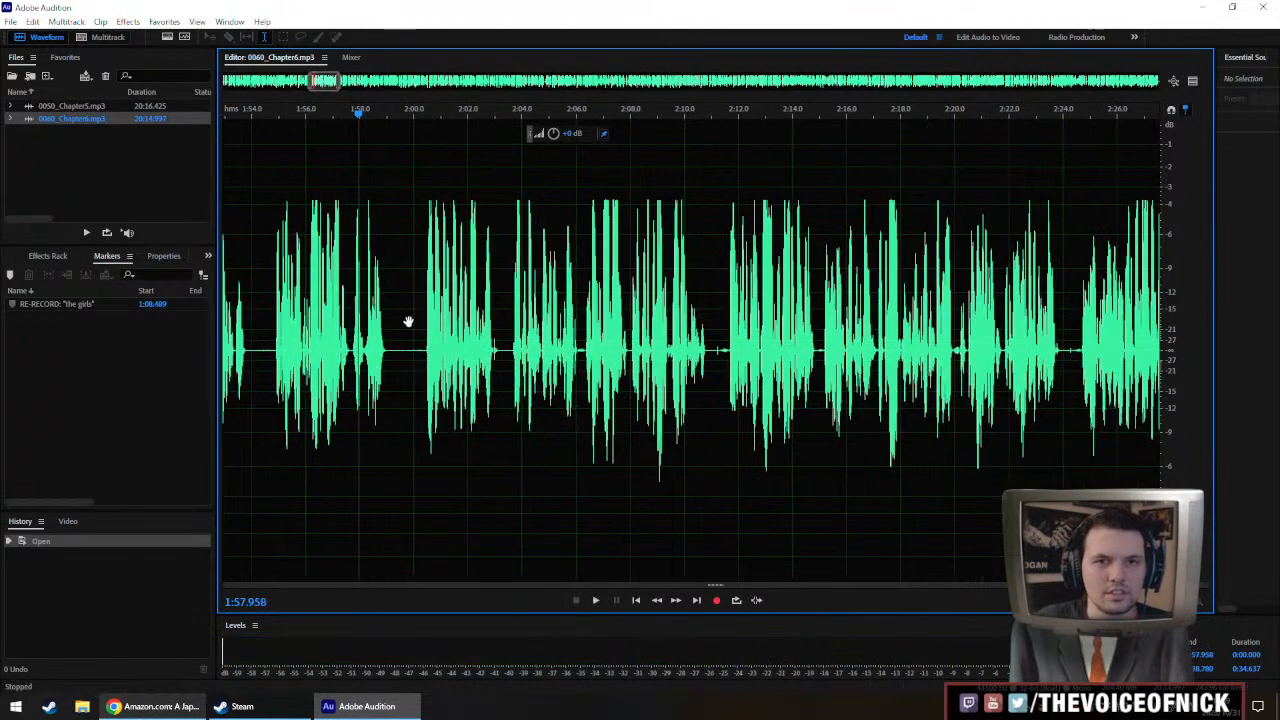
pyautogui.click(458, 360)
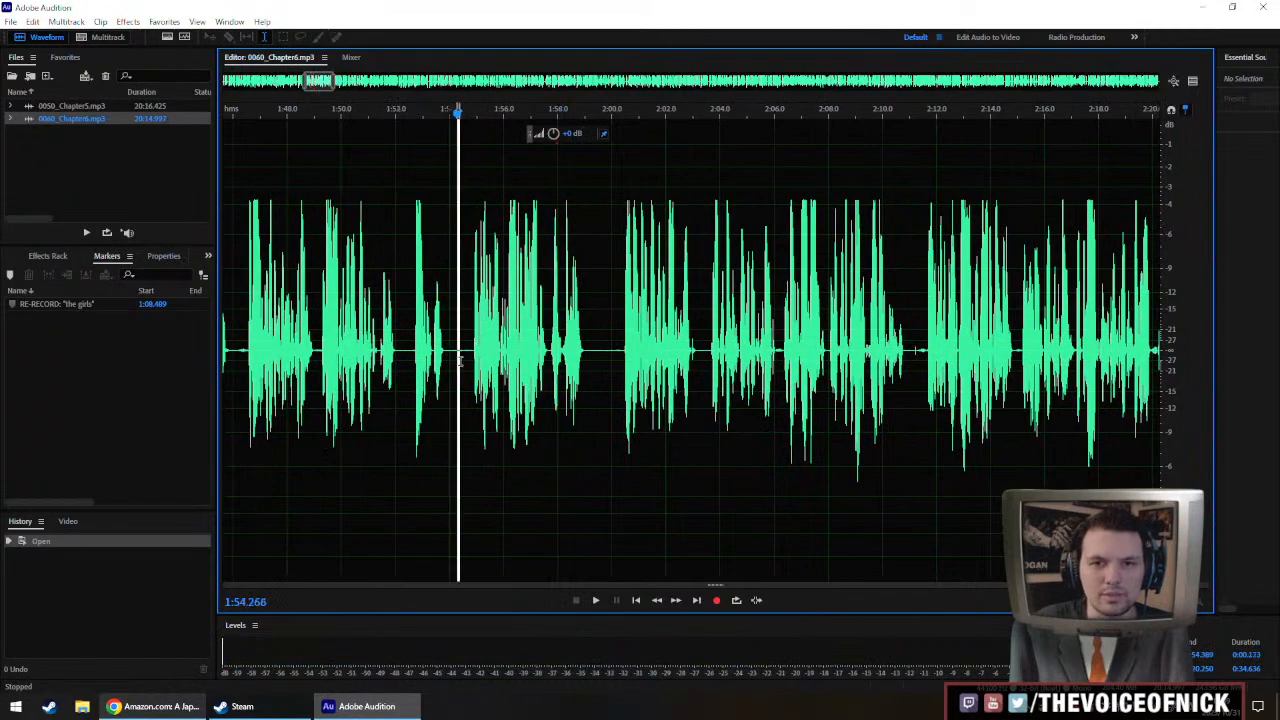
pyautogui.press('Delete')
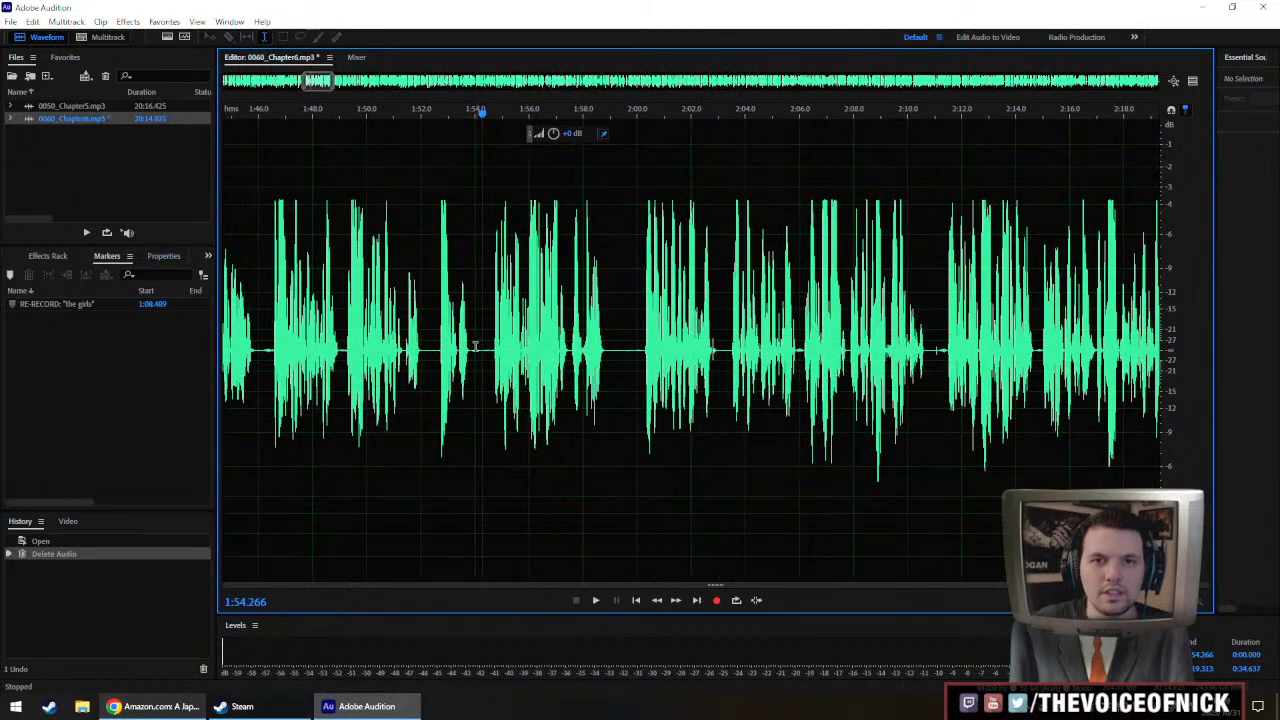
pyautogui.click(433, 340)
pyautogui.click(370, 350)
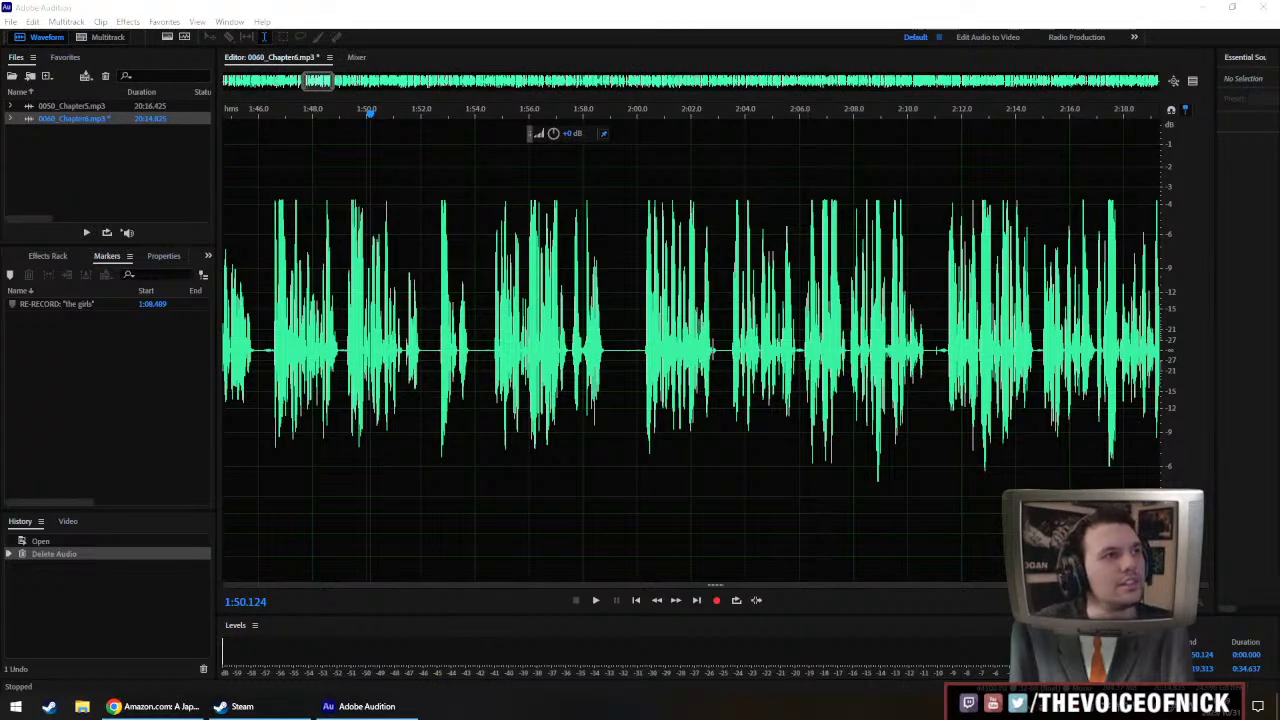
# Switch to the browser and read the introduction of the Wikipedia article on Iyo Province
pyautogui.moveTo(0, 142); pyautogui.dragTo(412, 1)
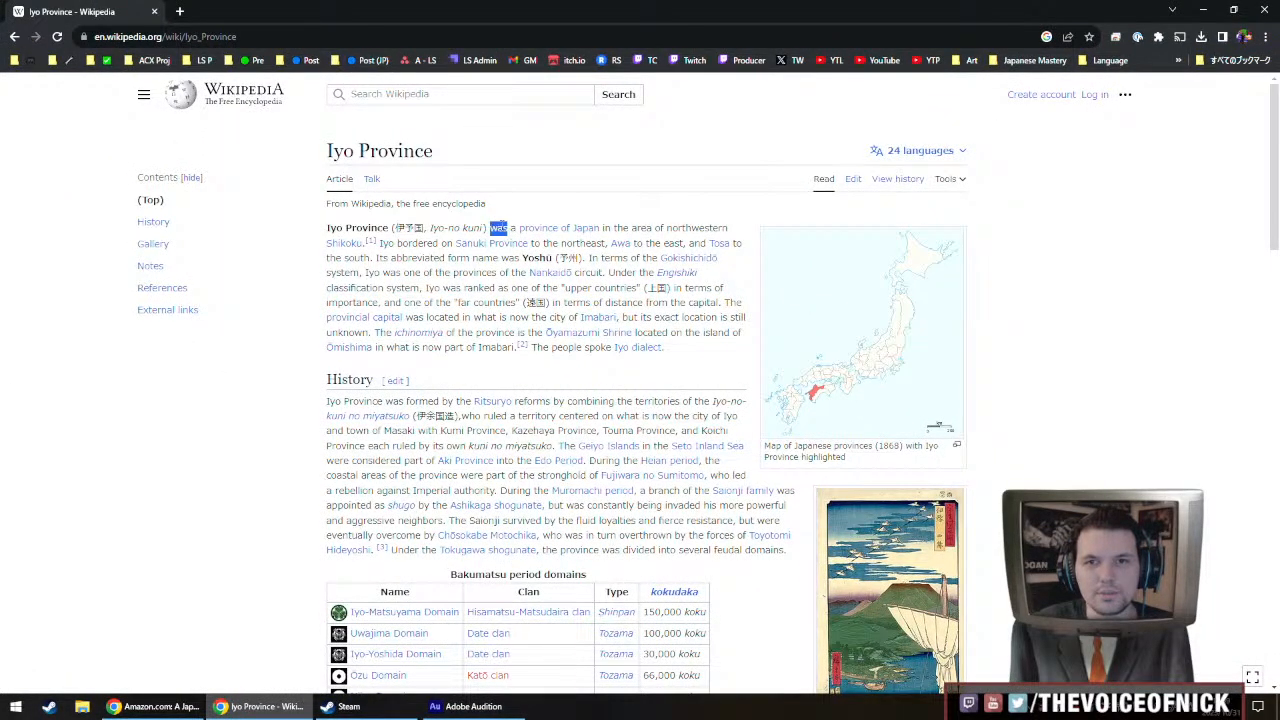
pyautogui.moveTo(508, 228); pyautogui.dragTo(629, 228)
pyautogui.click(392, 240)
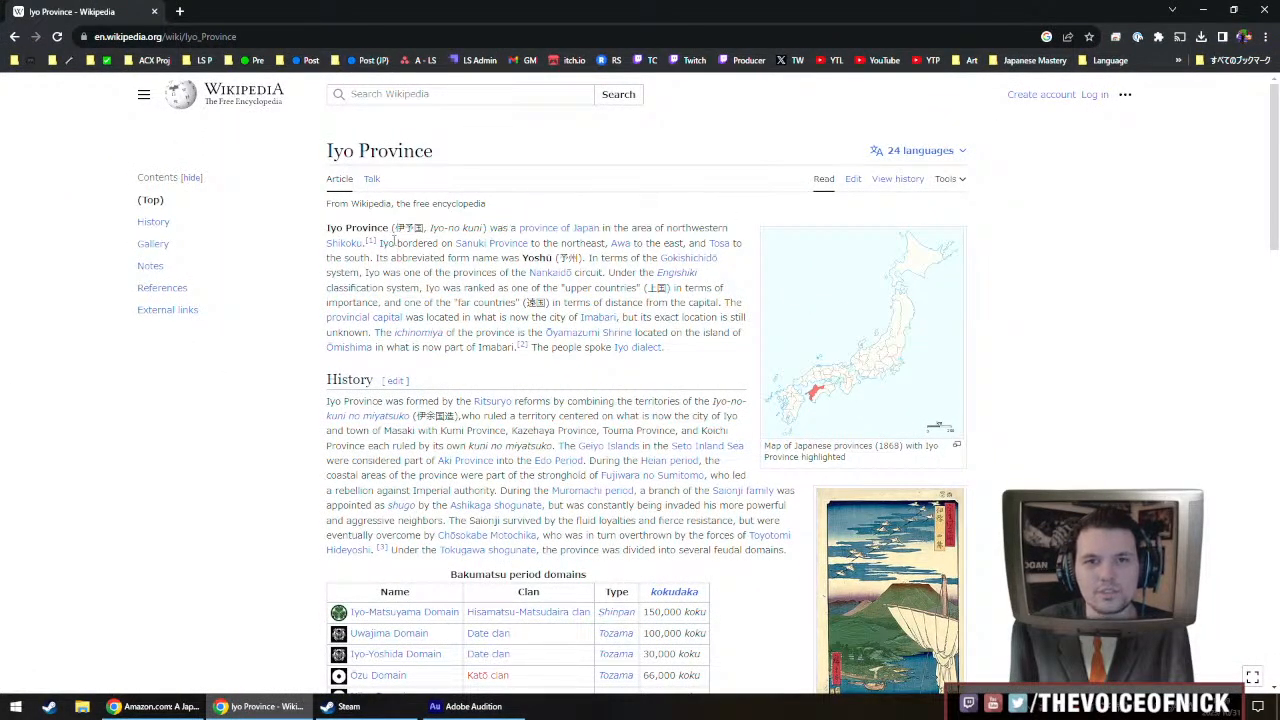
pyautogui.moveTo(449, 248); pyautogui.dragTo(560, 247)
pyautogui.click(655, 282)
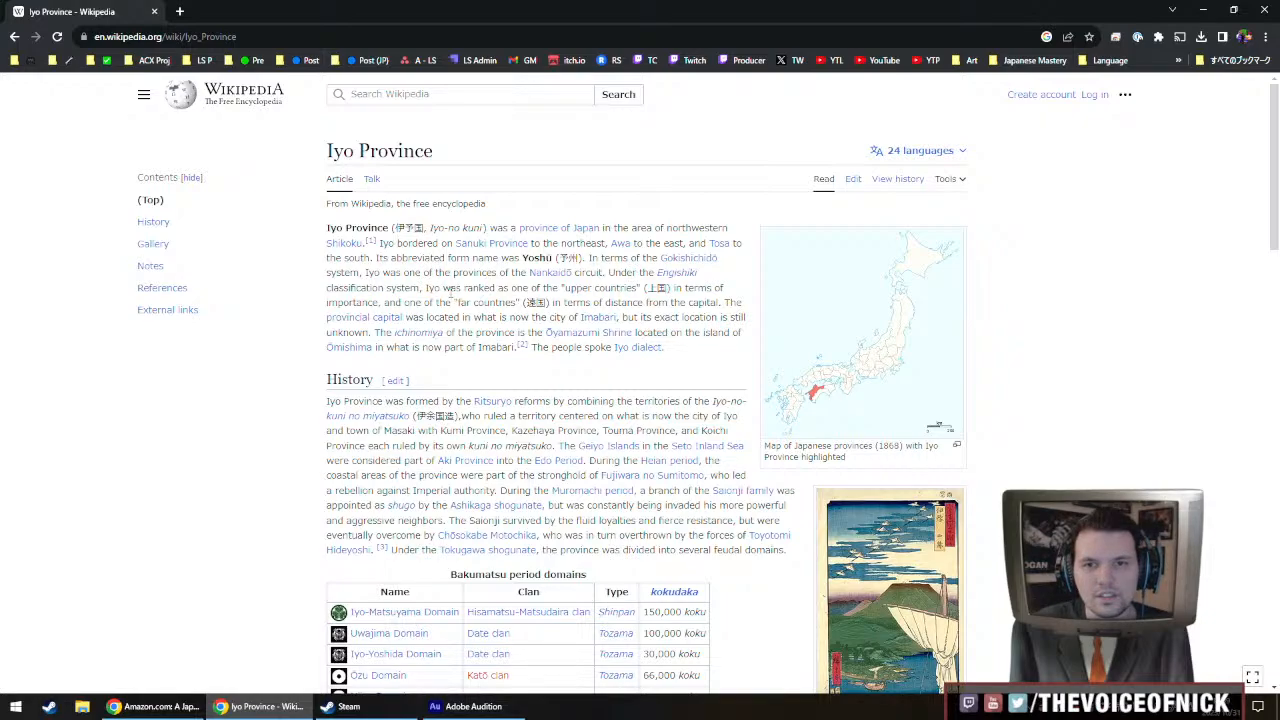
# Open the linked Iyo dialect article in a new tab and read its introduction and characteristics
pyautogui.scroll(-3, 449, 288)
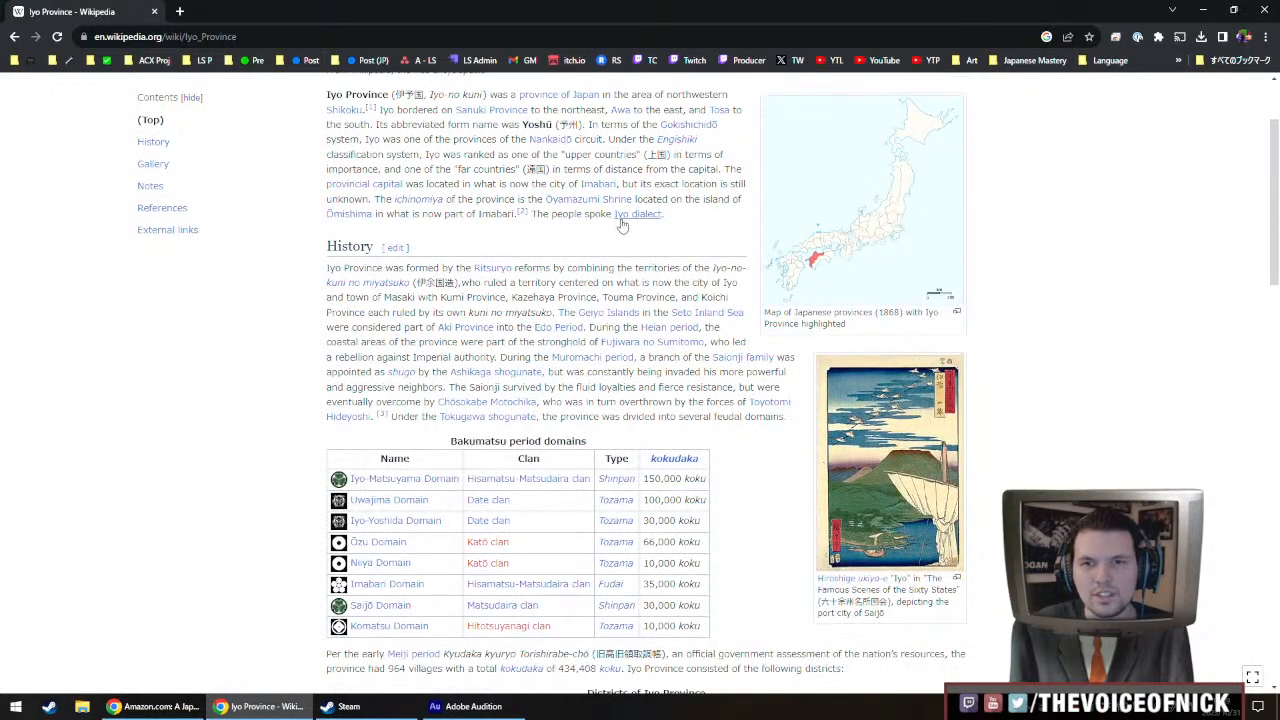
pyautogui.moveTo(627, 222)
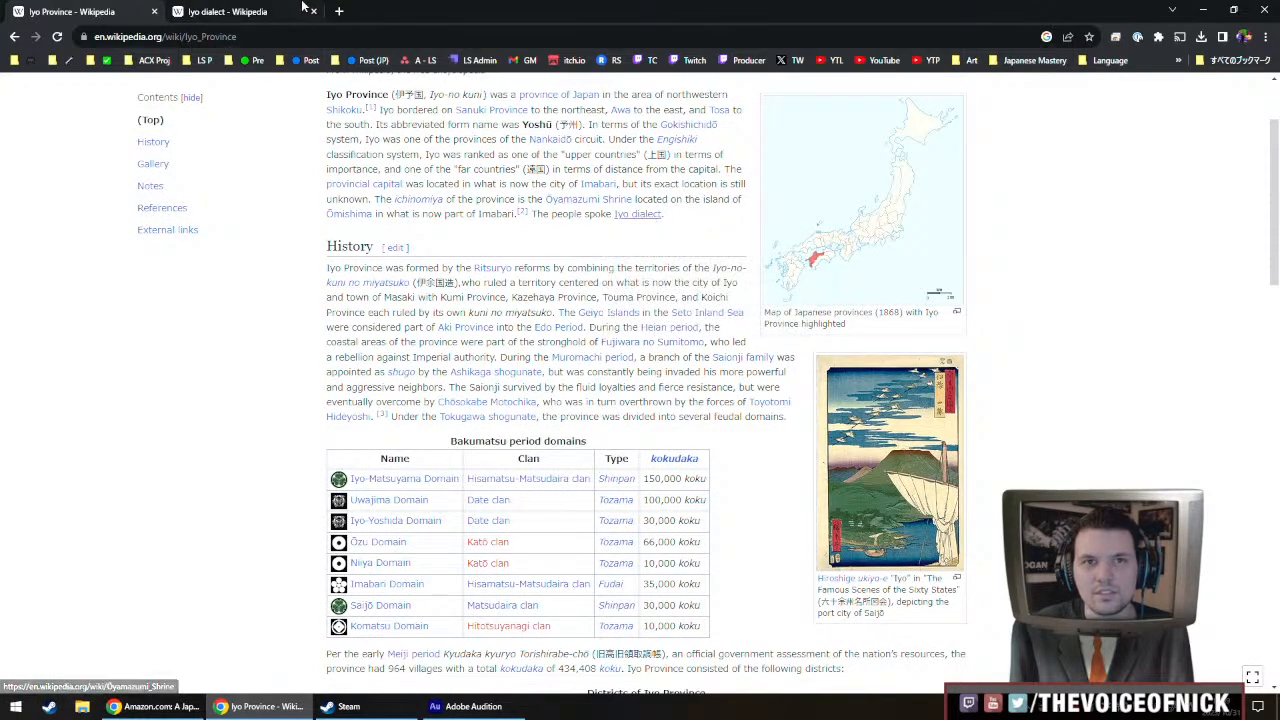
pyautogui.hotkey('ctrl', 'Tab')
pyautogui.scroll(-1, 560, 318)
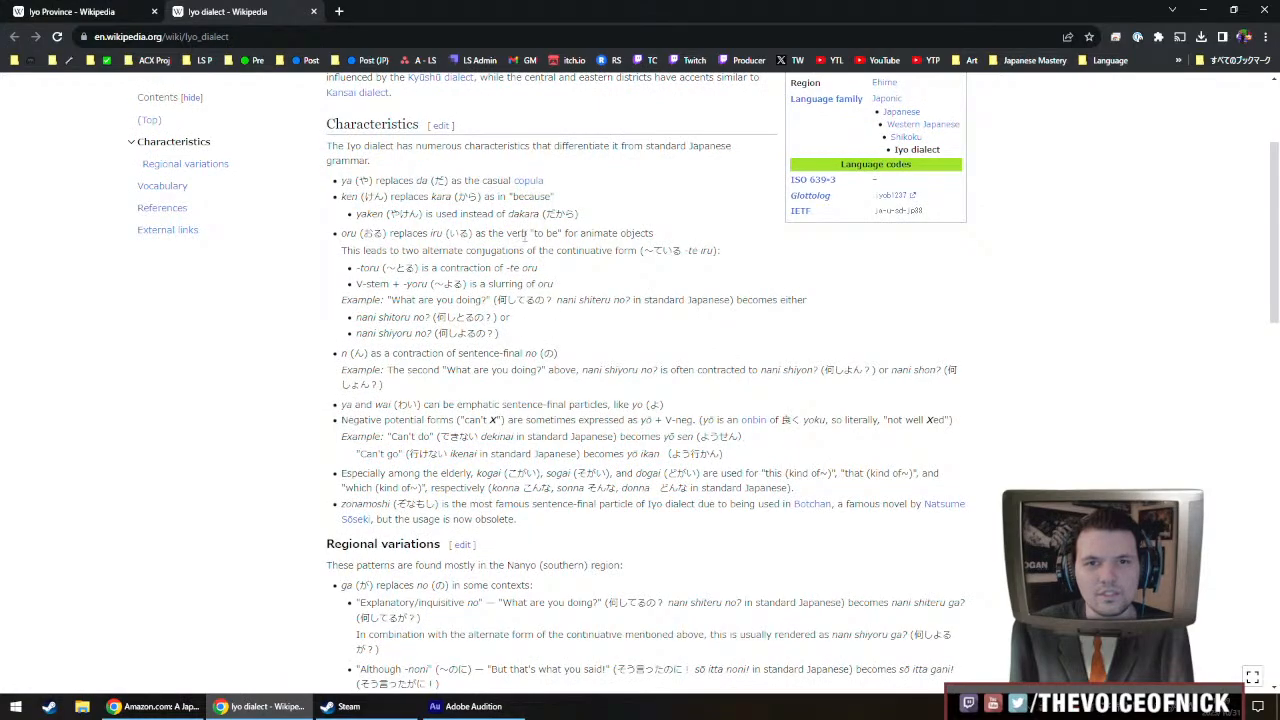
pyautogui.scroll(3, 580, 280)
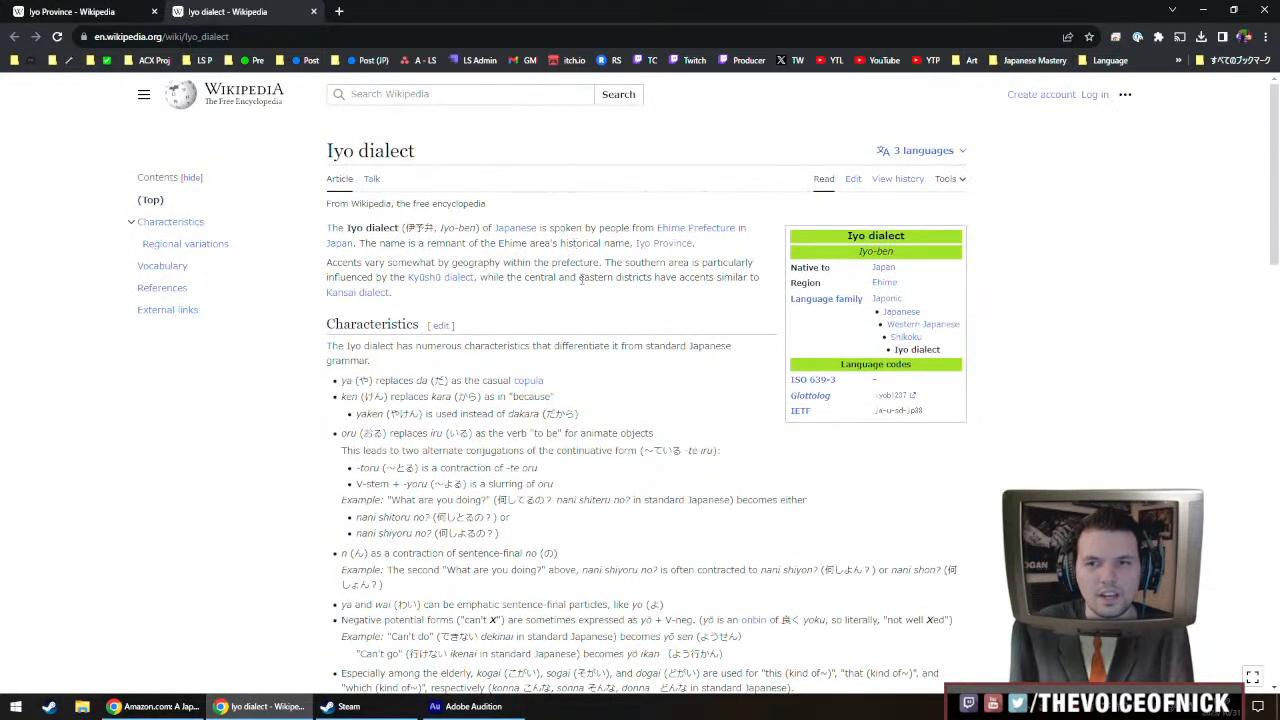
pyautogui.tripleClick(505, 299)
pyautogui.click(512, 299)
# Go back to the Iyo Province article and open its map of Japanese provinces at full size
pyautogui.click(168, 10)
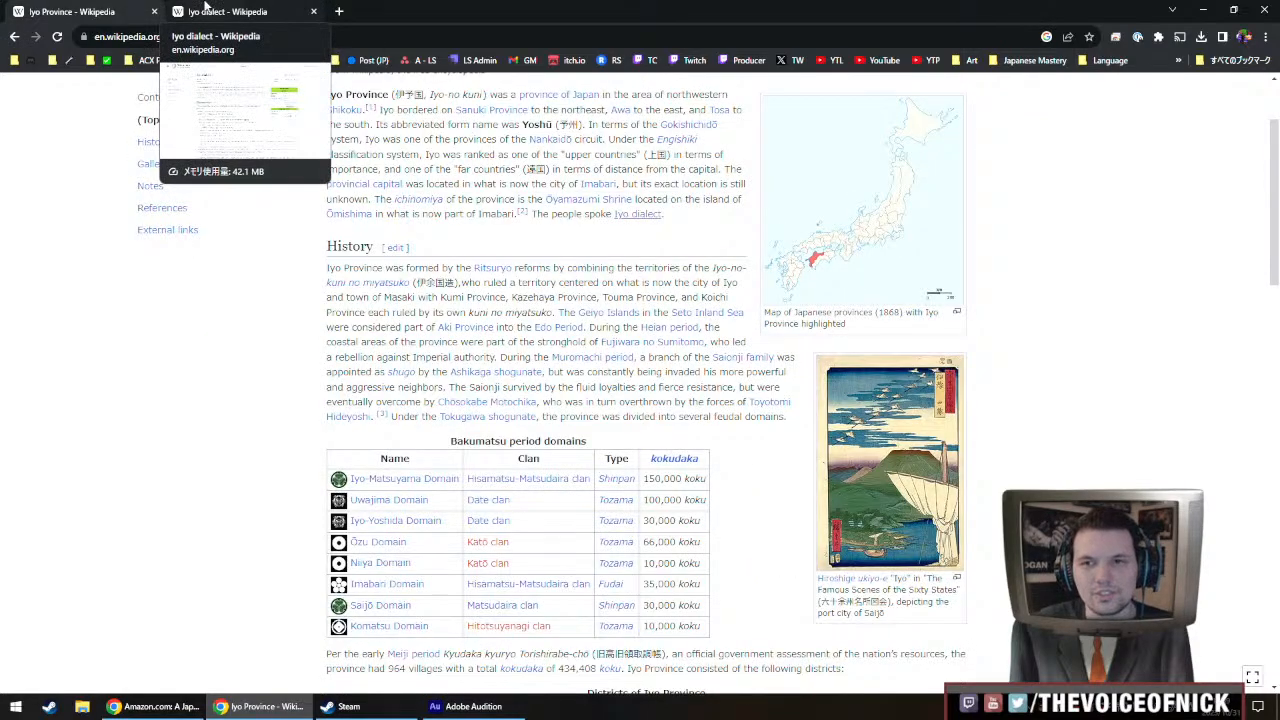
pyautogui.tripleClick(547, 272)
pyautogui.click(511, 280)
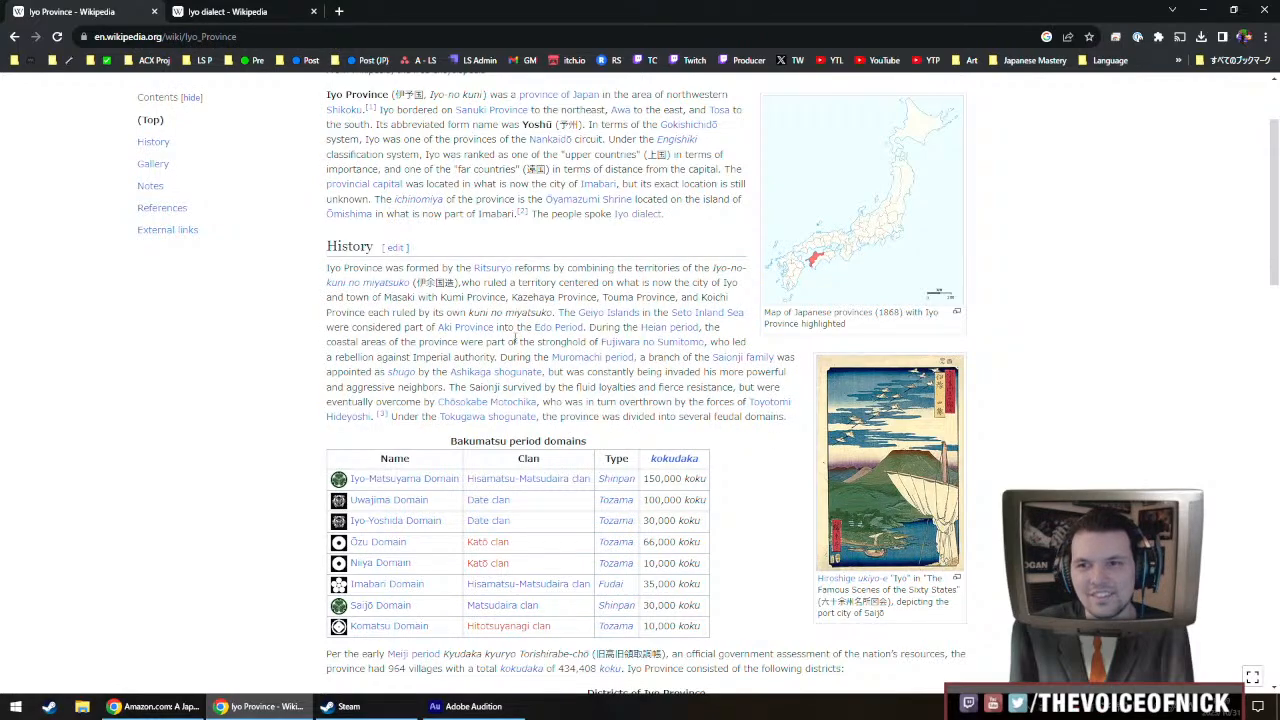
pyautogui.scroll(5, 517, 341)
pyautogui.click(814, 389)
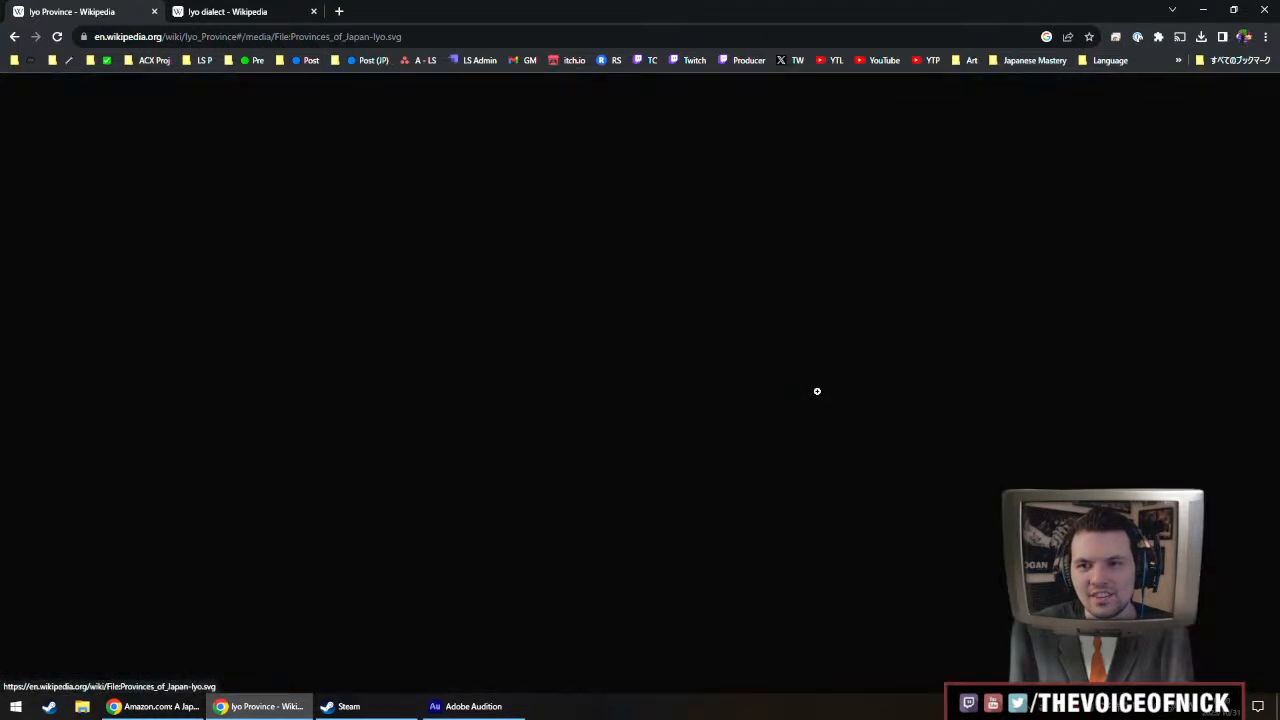
pyautogui.click(476, 516)
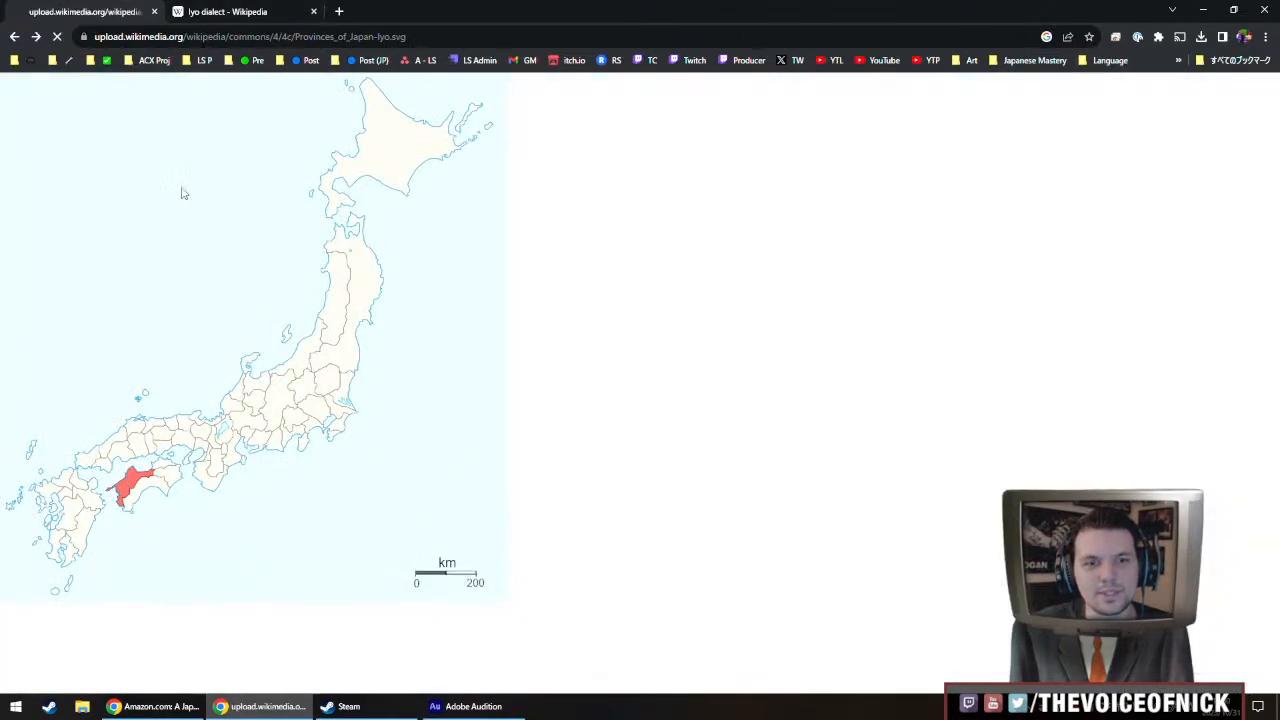
# Return from the map to the Iyo Province article and close the browser window to get back to Adobe Audition
pyautogui.hotkey('alt', 'Left')
pyautogui.hotkey('alt', 'Left')
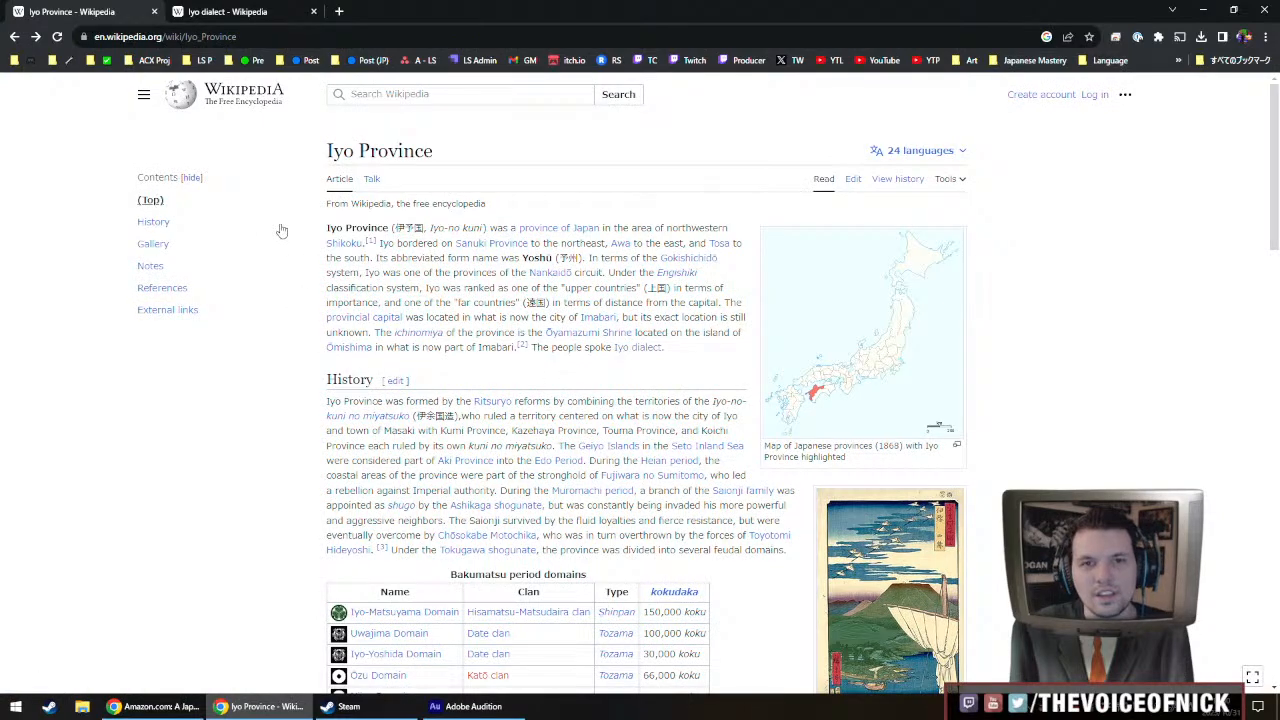
pyautogui.click(1262, 8)
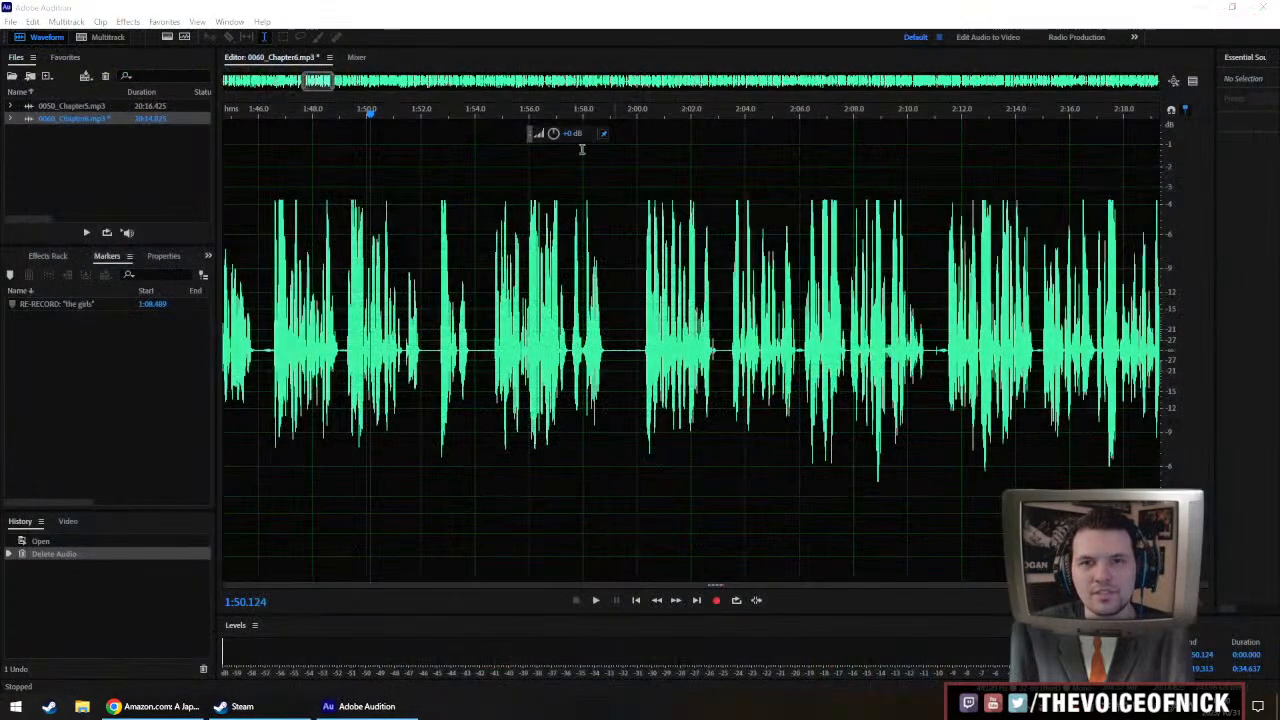
# Play Chapter 6 from about 1:48 to check the shortened pause and listen on with the whole waveform in view
pyautogui.click(374, 295)
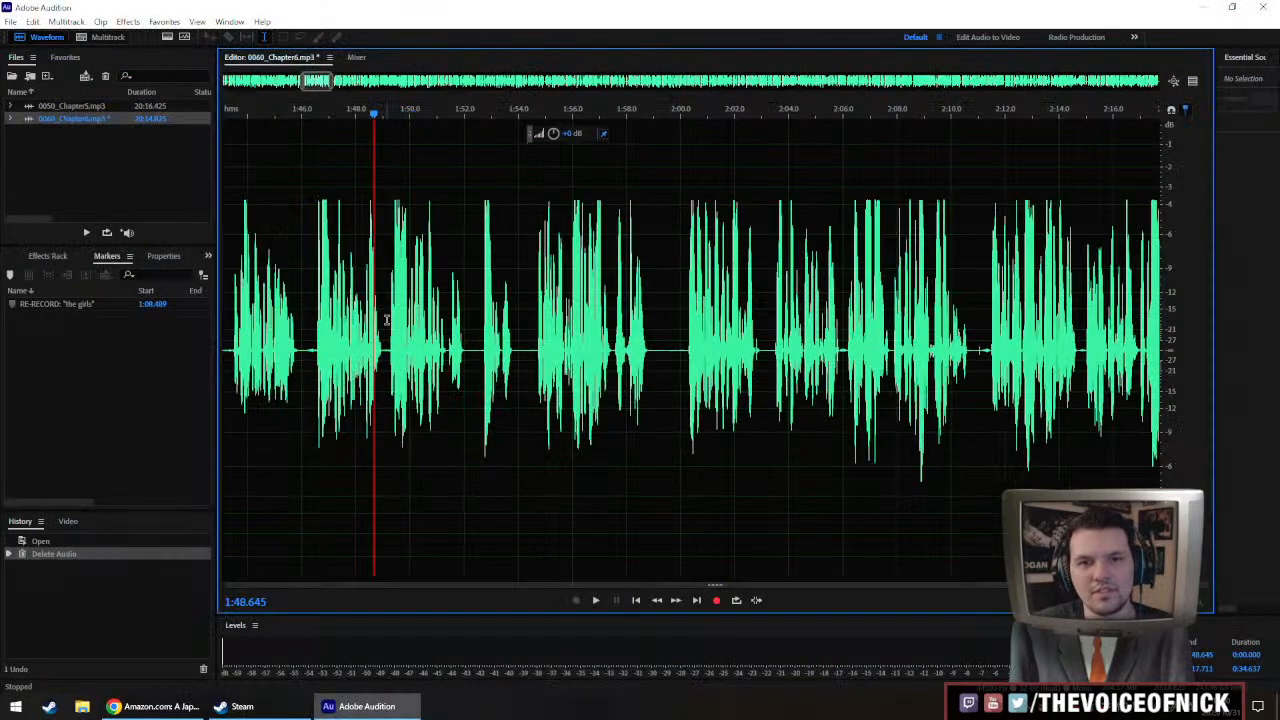
pyautogui.click(355, 272)
pyautogui.press('space')
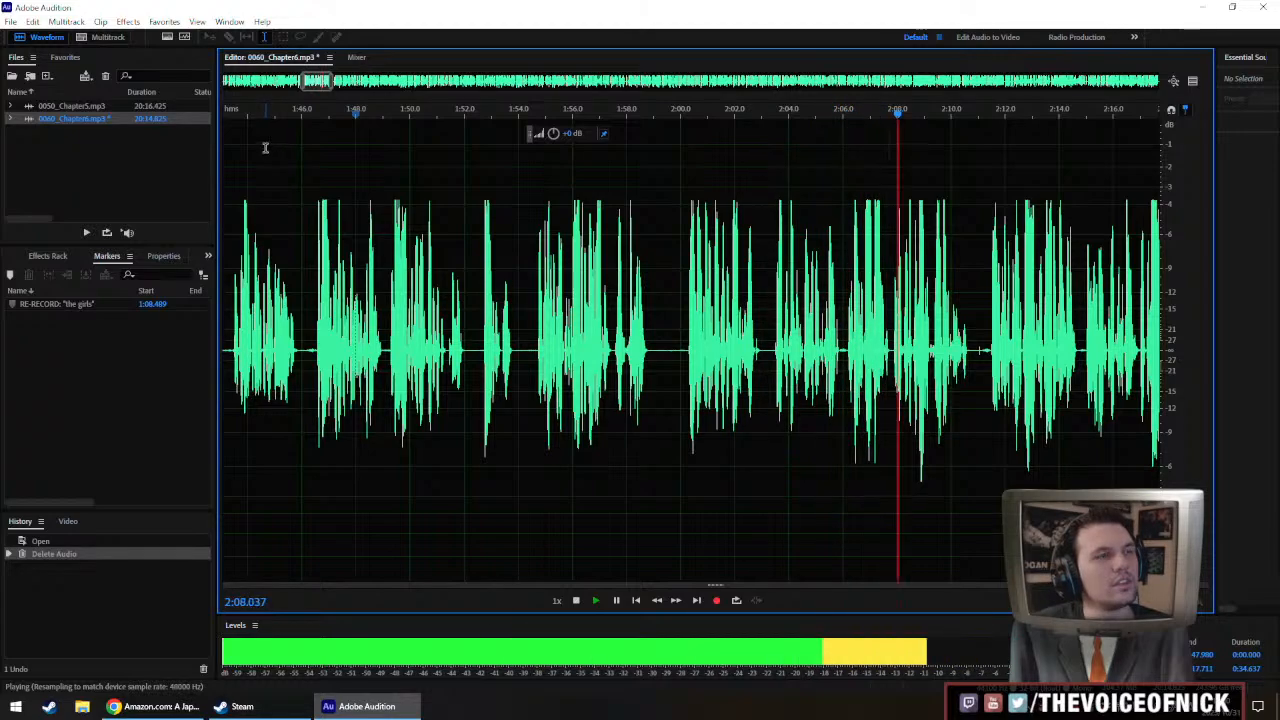
pyautogui.press('\\')
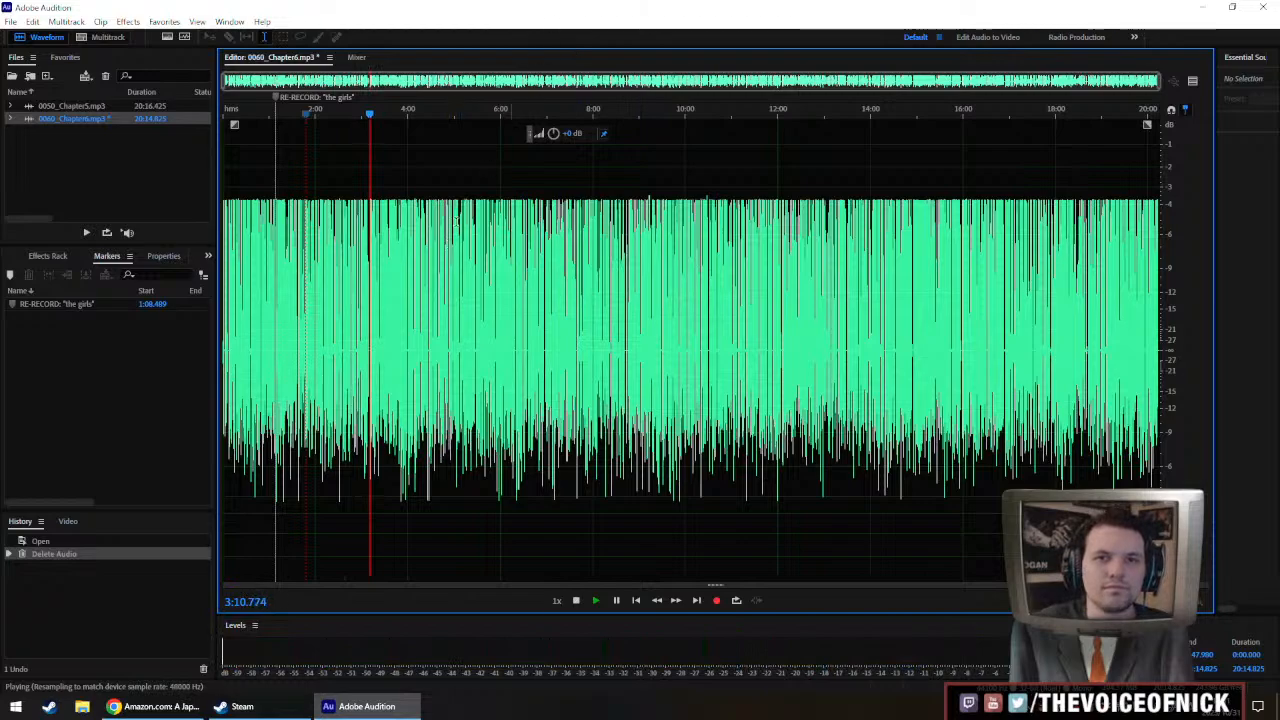
# Stop at about 3:11, replay the preceding phrase to find the misread word, and add a cue marker at 3:07.172
pyautogui.press('space')
pyautogui.press('=')
pyautogui.press('=')
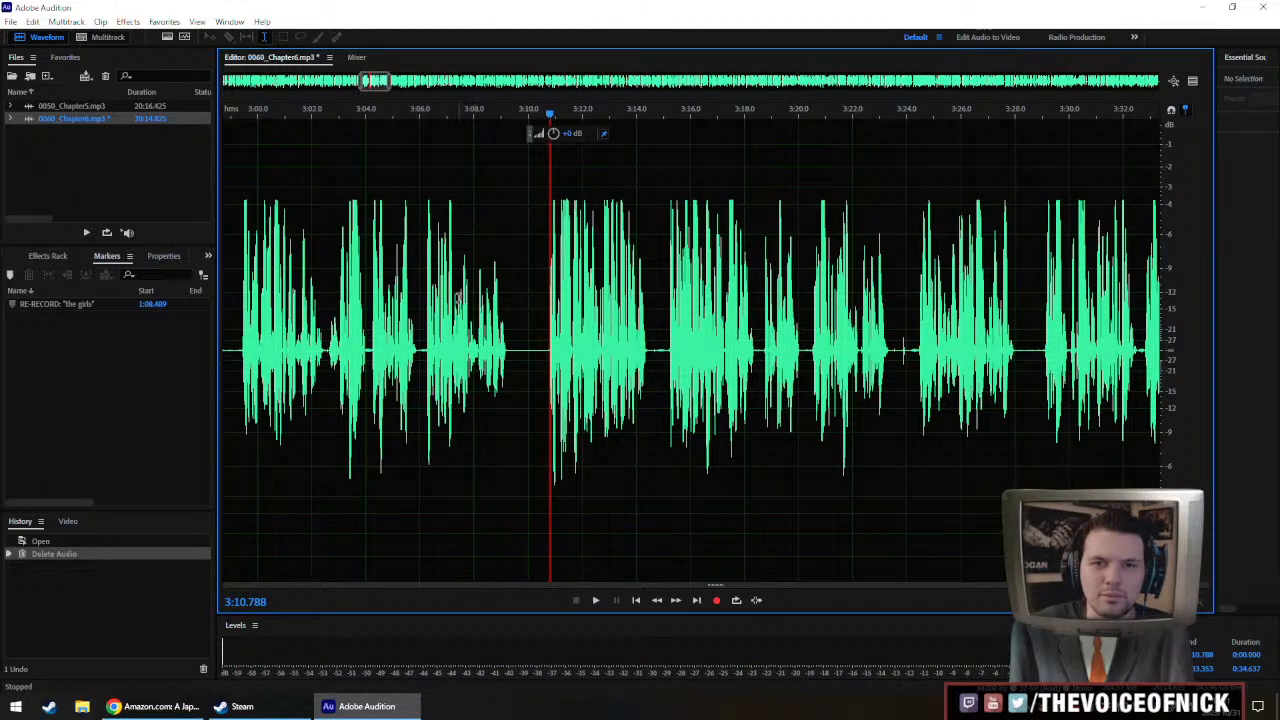
pyautogui.click(452, 322)
pyautogui.press('space')
pyautogui.press('space')
pyautogui.press('m')
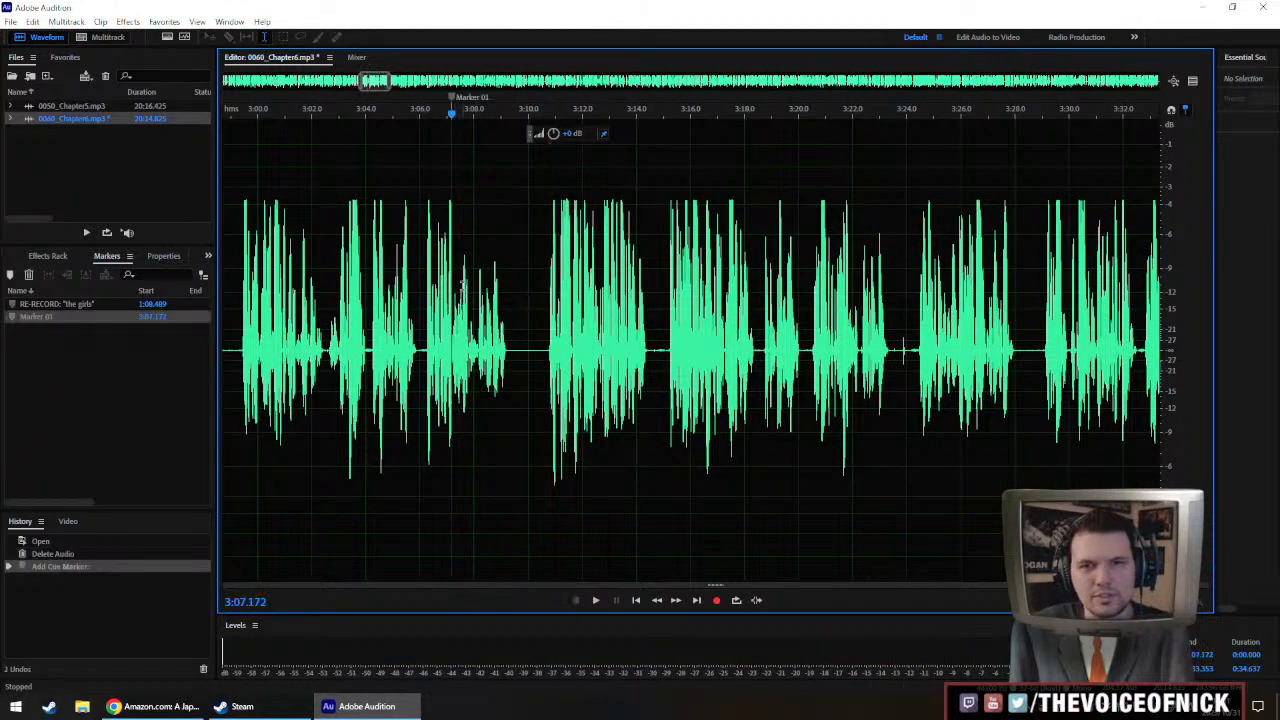
# Rename the new cue marker as RE-RECORD: should be "love" not "lovely", move the playhead to about 3:05, and save the chapter file
pyautogui.rightClick(444, 103)
pyautogui.click(470, 112)
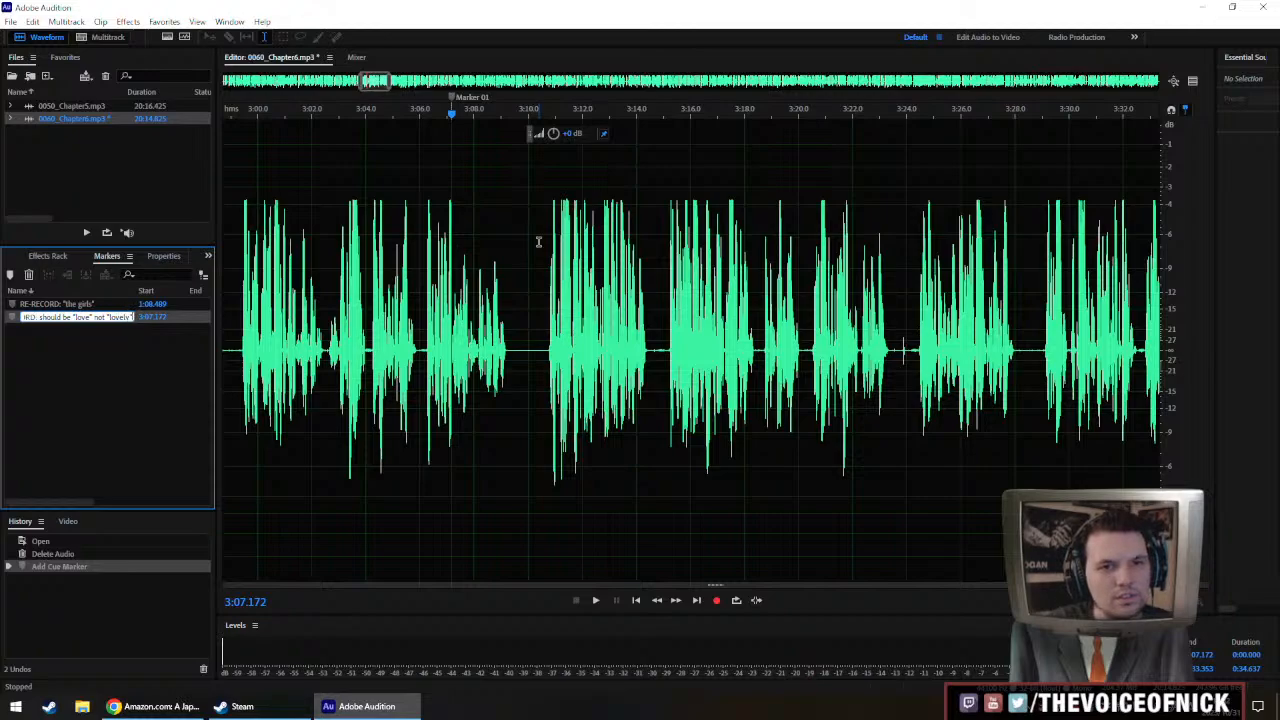
pyautogui.press('Return')
pyautogui.click(392, 265)
pyautogui.press('\\')
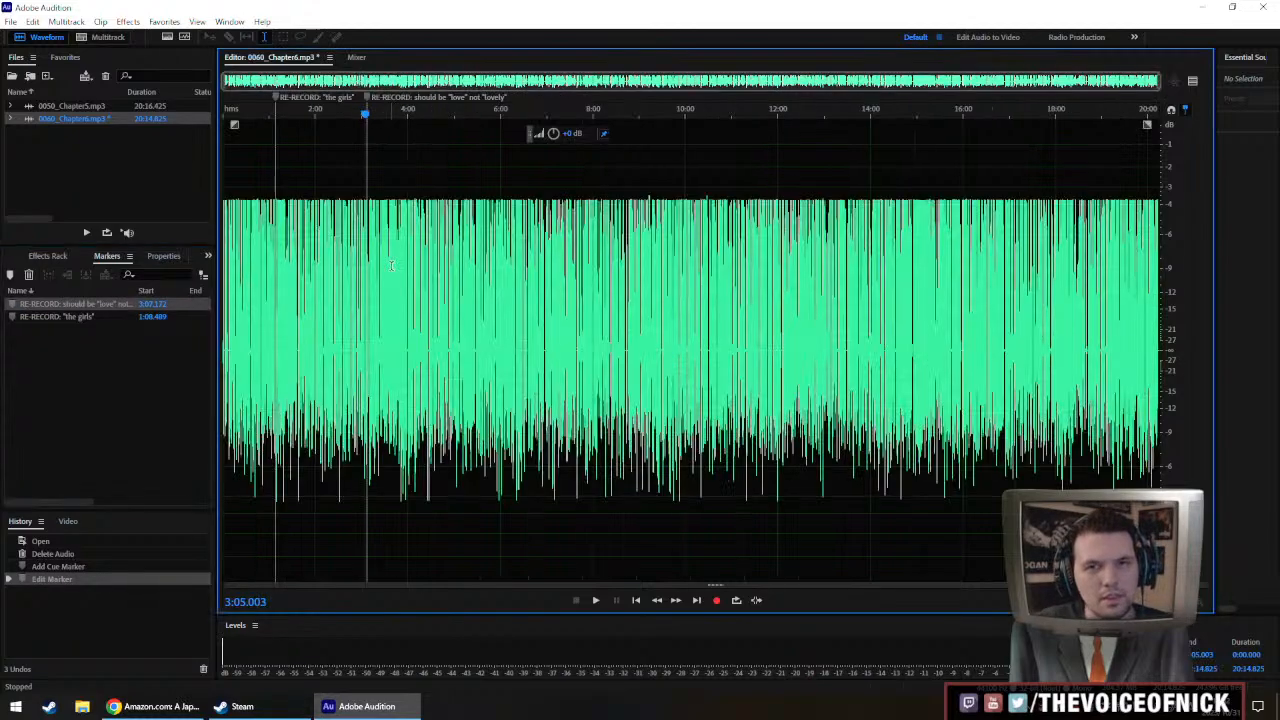
pyautogui.hotkey('ctrl', 's')
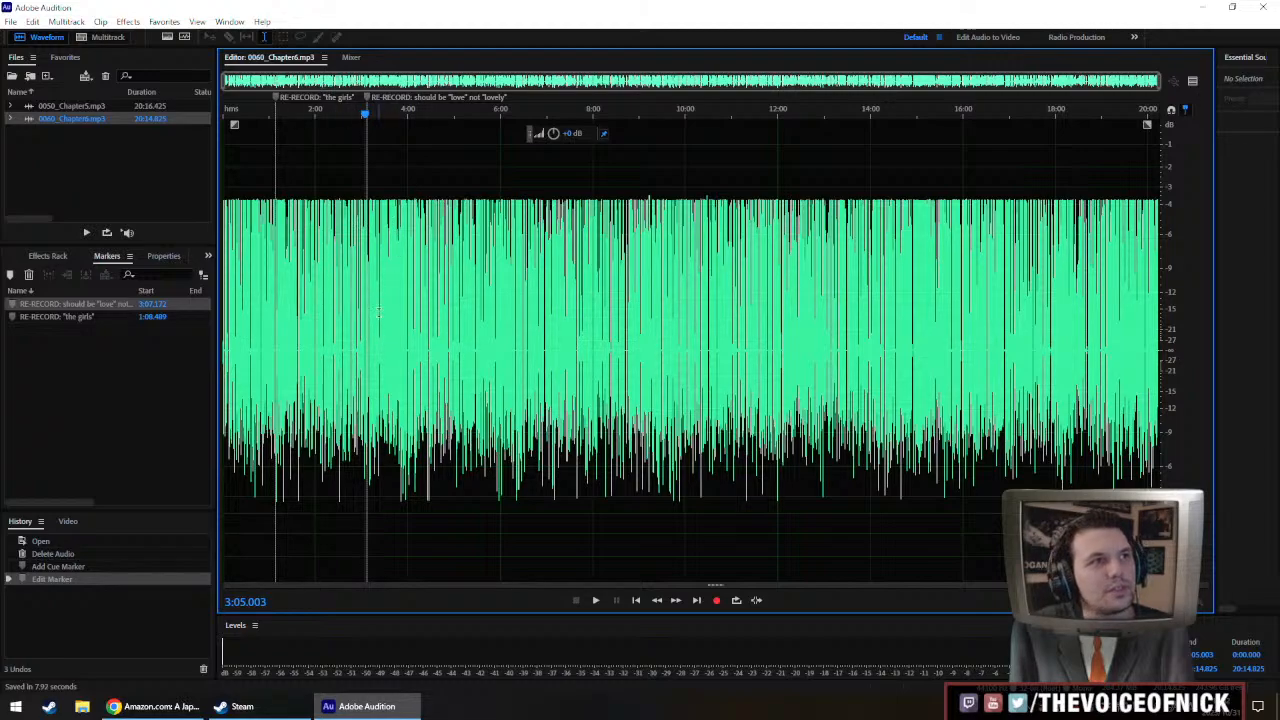
# Play Chapter 6 from about 3:05, stop at about 4:34, and examine the waveform there up close
pyautogui.press('space')
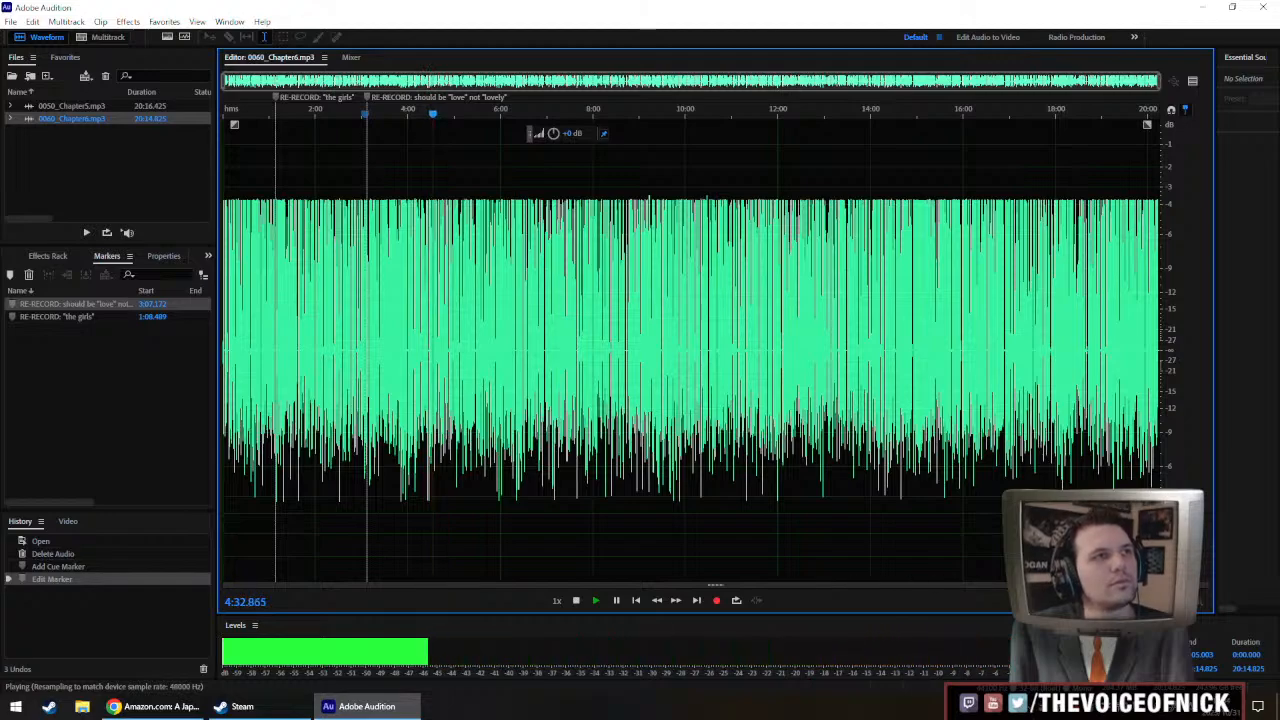
pyautogui.press('space')
pyautogui.scroll(6, 434, 273)
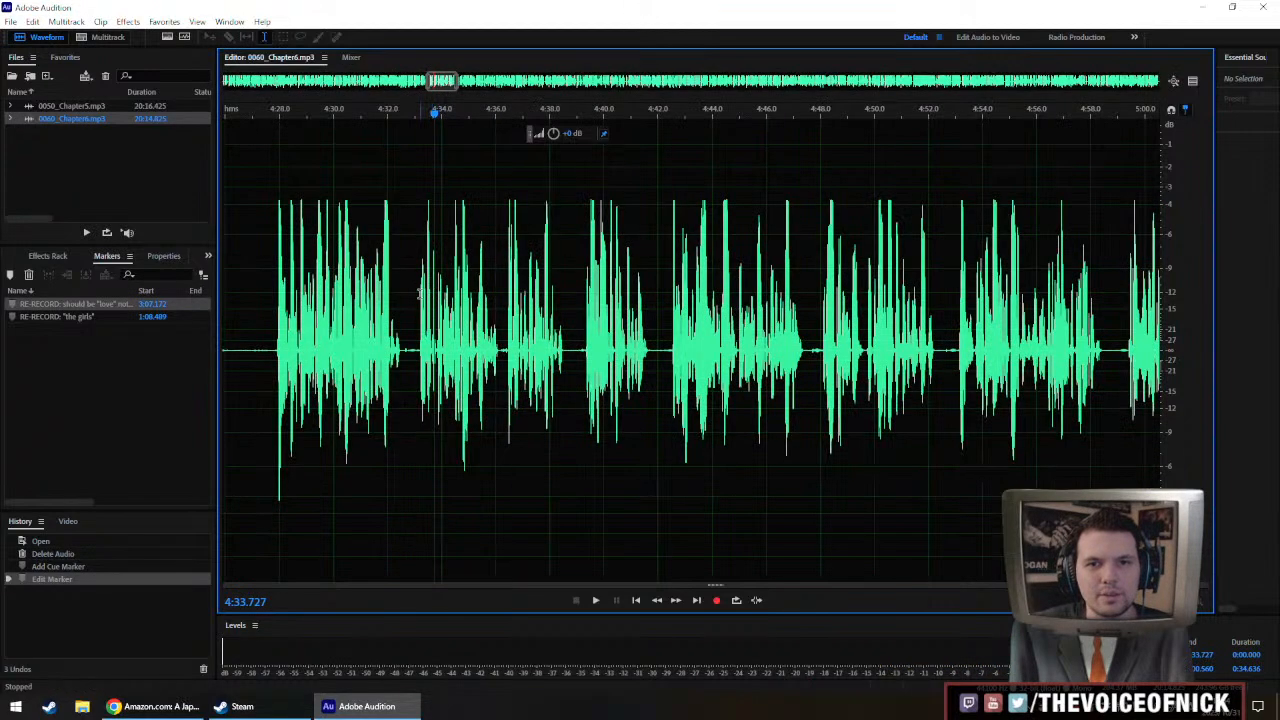
# Examine the opening of the phrase at about 4:28, selecting a short stretch from 4:28.462 and repositioning the playhead just before the speech
pyautogui.hscroll(-2, 420, 293)
pyautogui.click(479, 343)
pyautogui.click(458, 343)
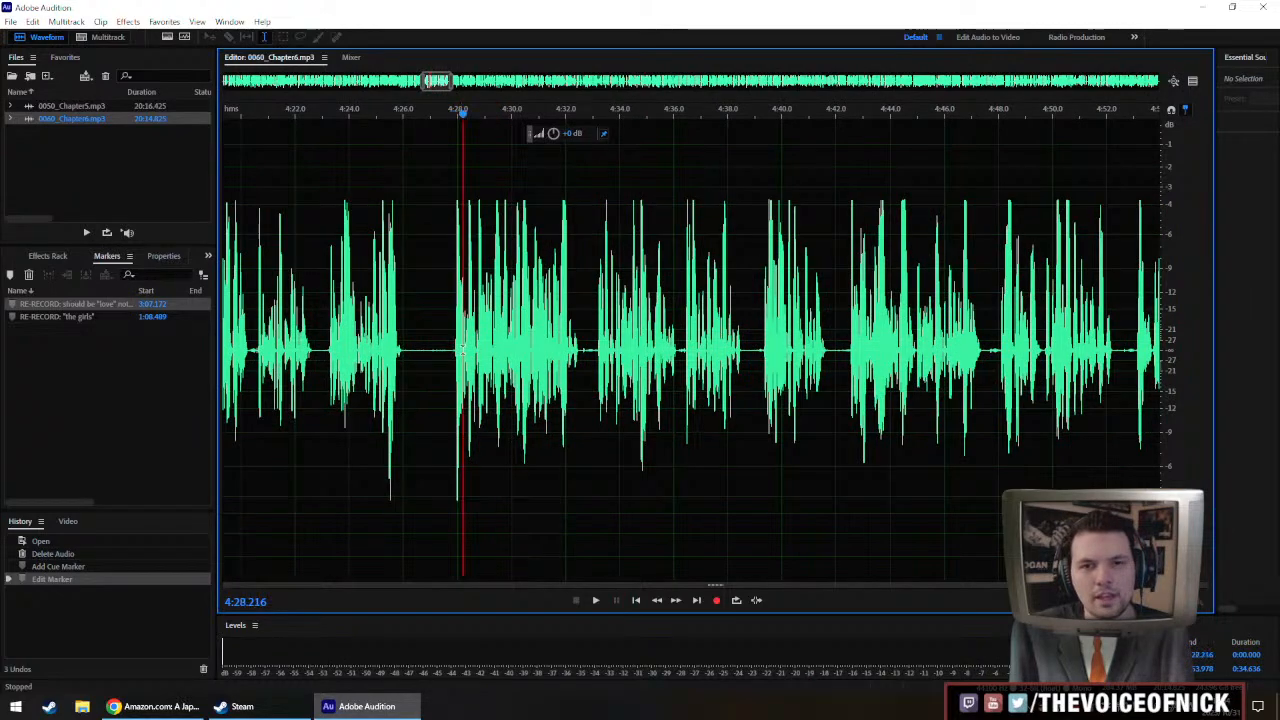
pyautogui.click(475, 349)
pyautogui.moveTo(470, 353); pyautogui.dragTo(490, 355)
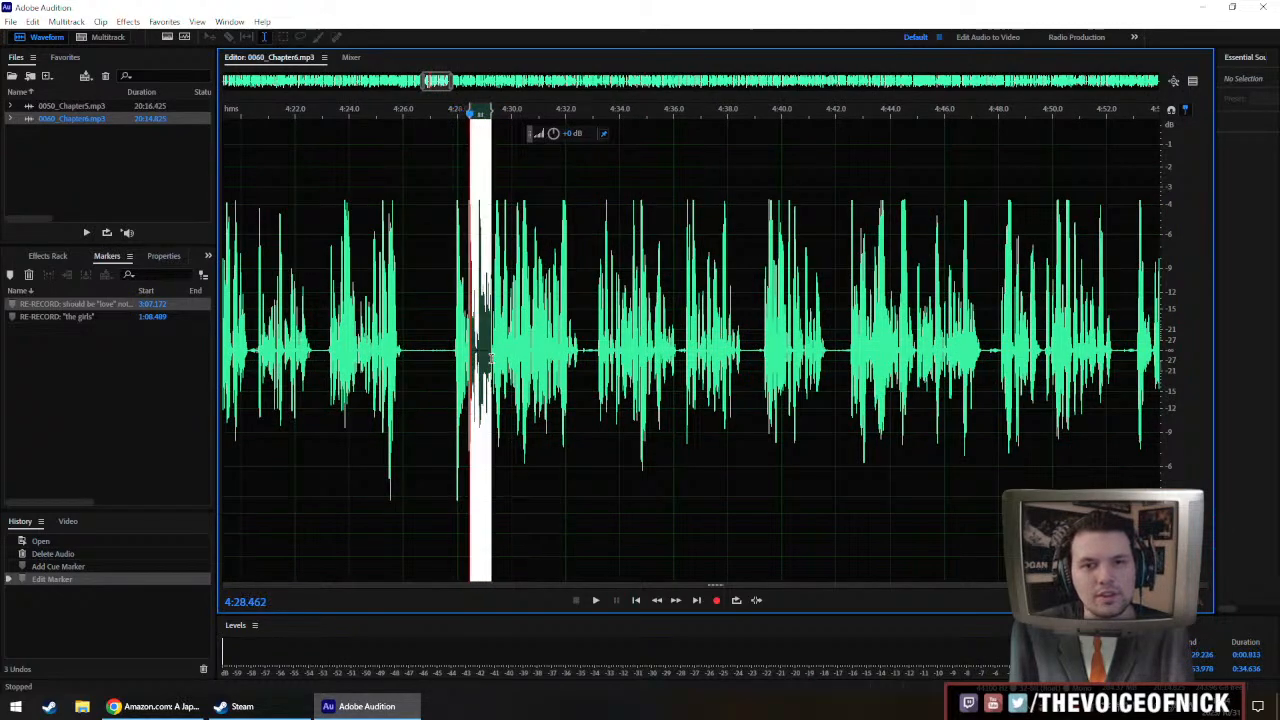
pyautogui.click(506, 350)
pyautogui.click(441, 341)
pyautogui.click(453, 363)
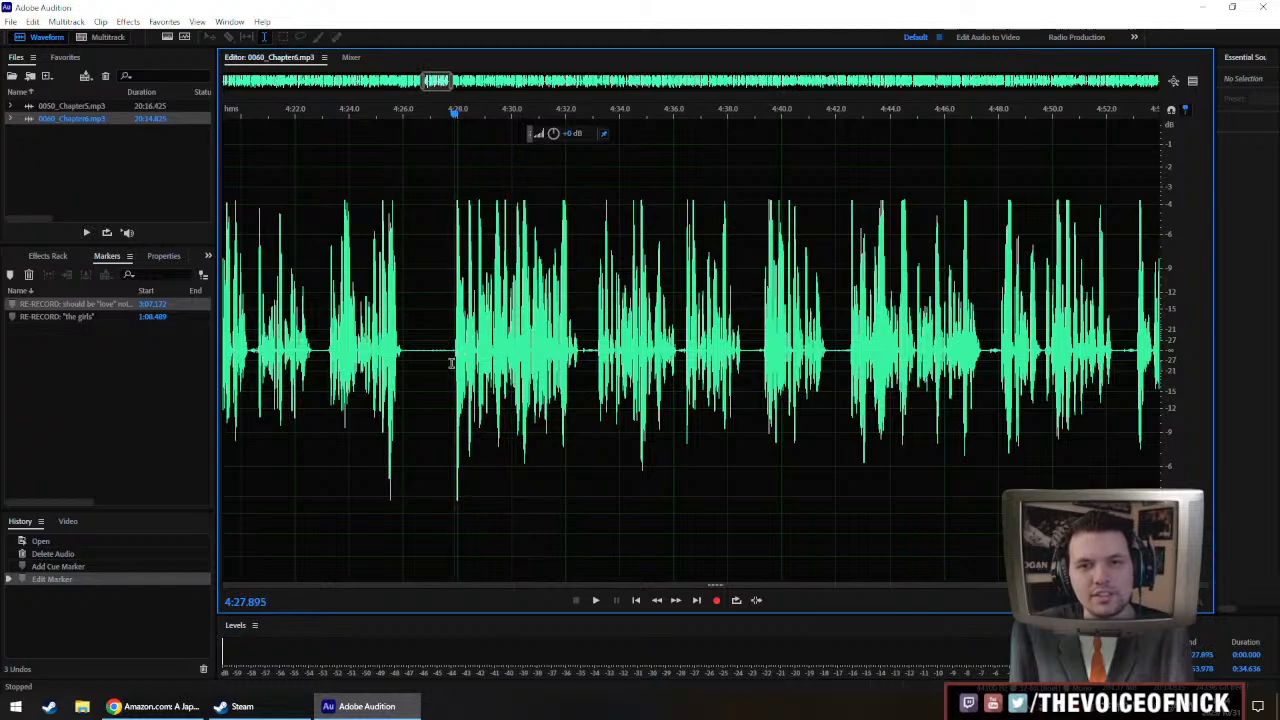
pyautogui.click(451, 363)
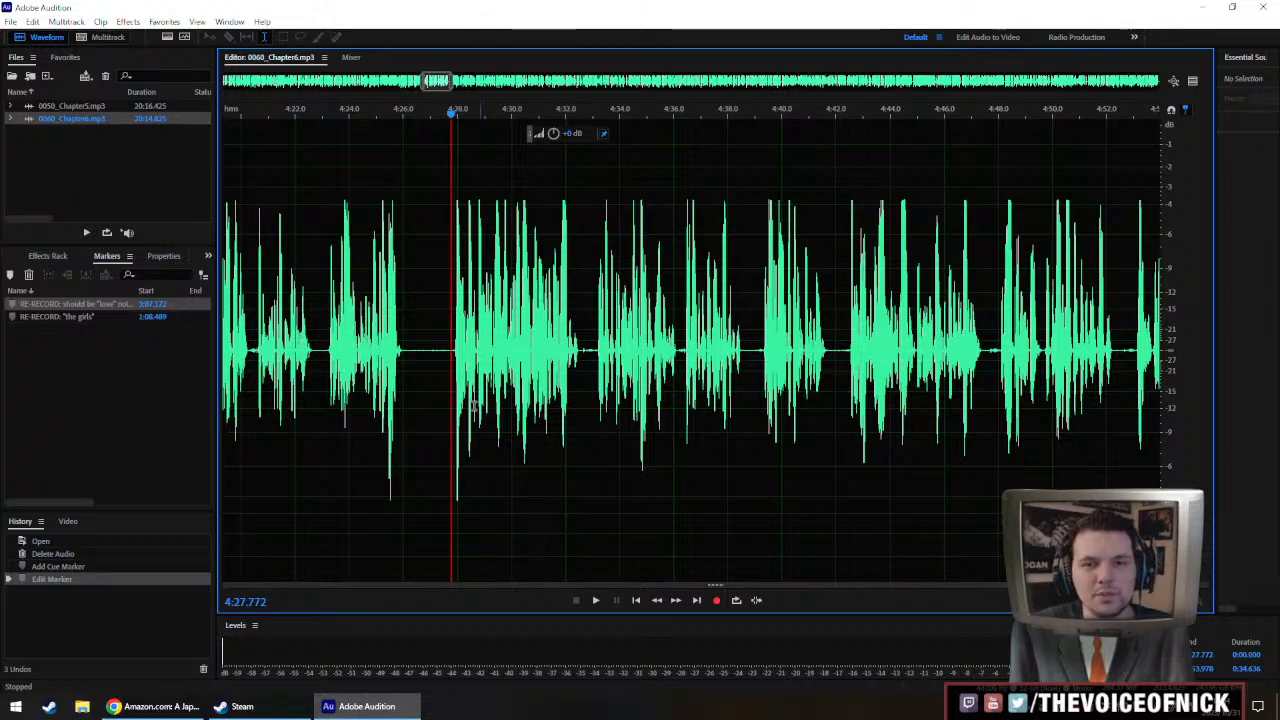
# Examine the pause before the 4:28 phrase, selecting the silence from 4:25.972 to 4:27.747 and clearing the selection
pyautogui.moveTo(428, 343); pyautogui.dragTo(482, 351)
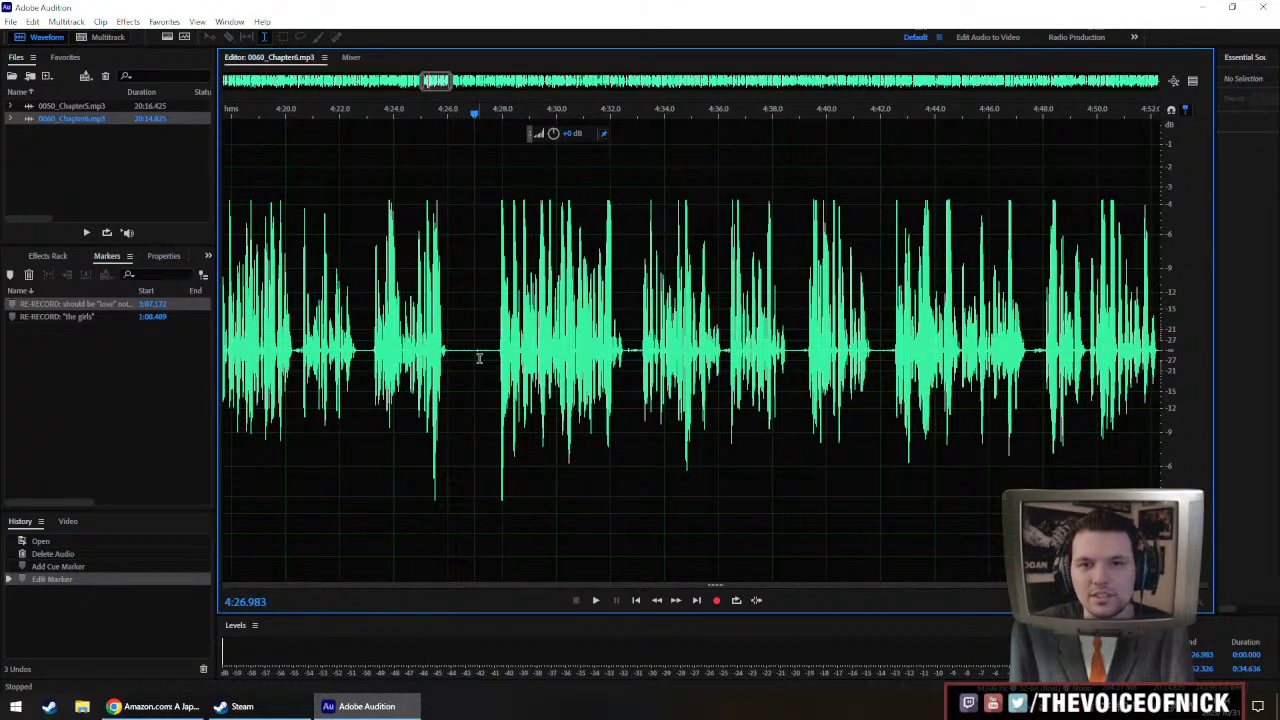
pyautogui.click(483, 355)
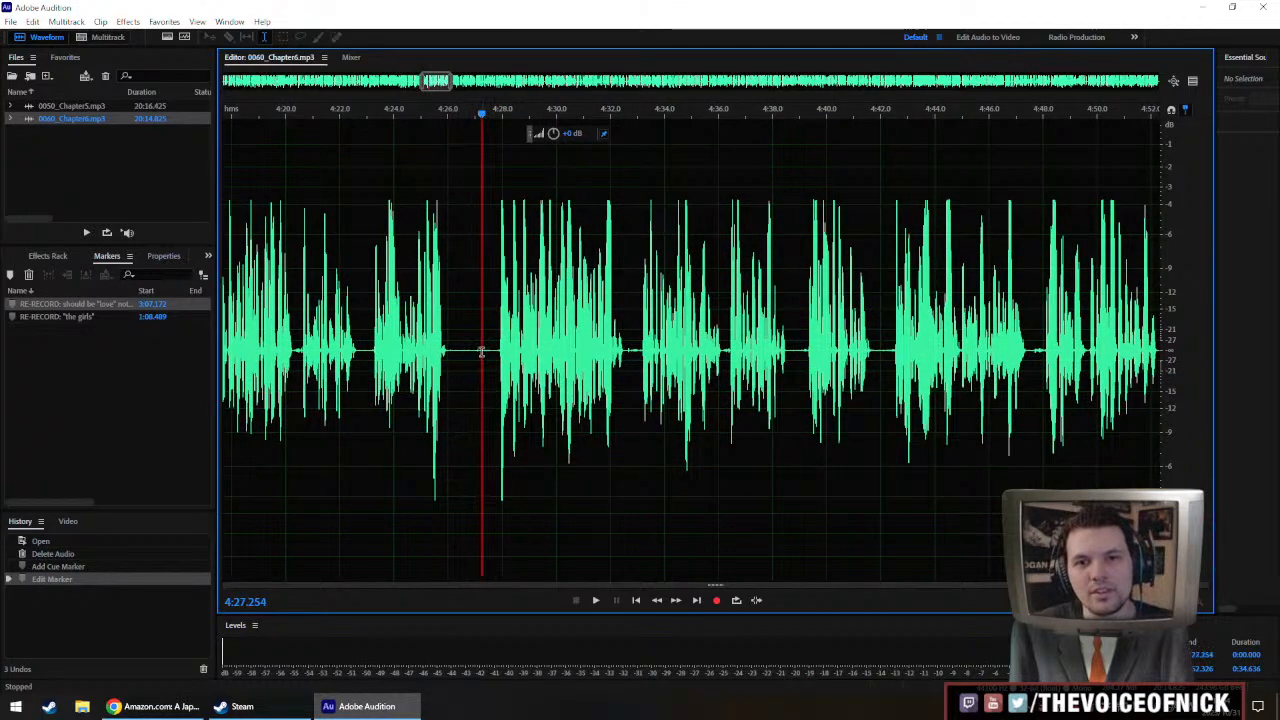
pyautogui.click(492, 356)
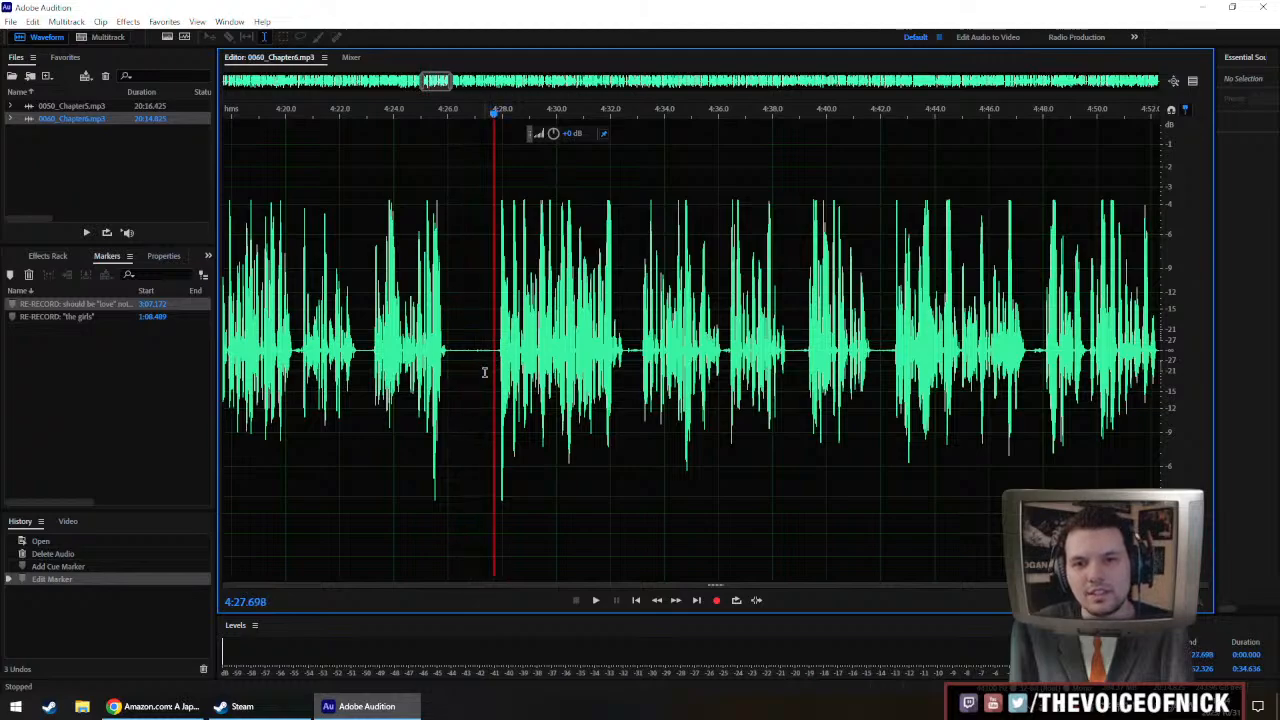
pyautogui.click(484, 372)
pyautogui.click(498, 380)
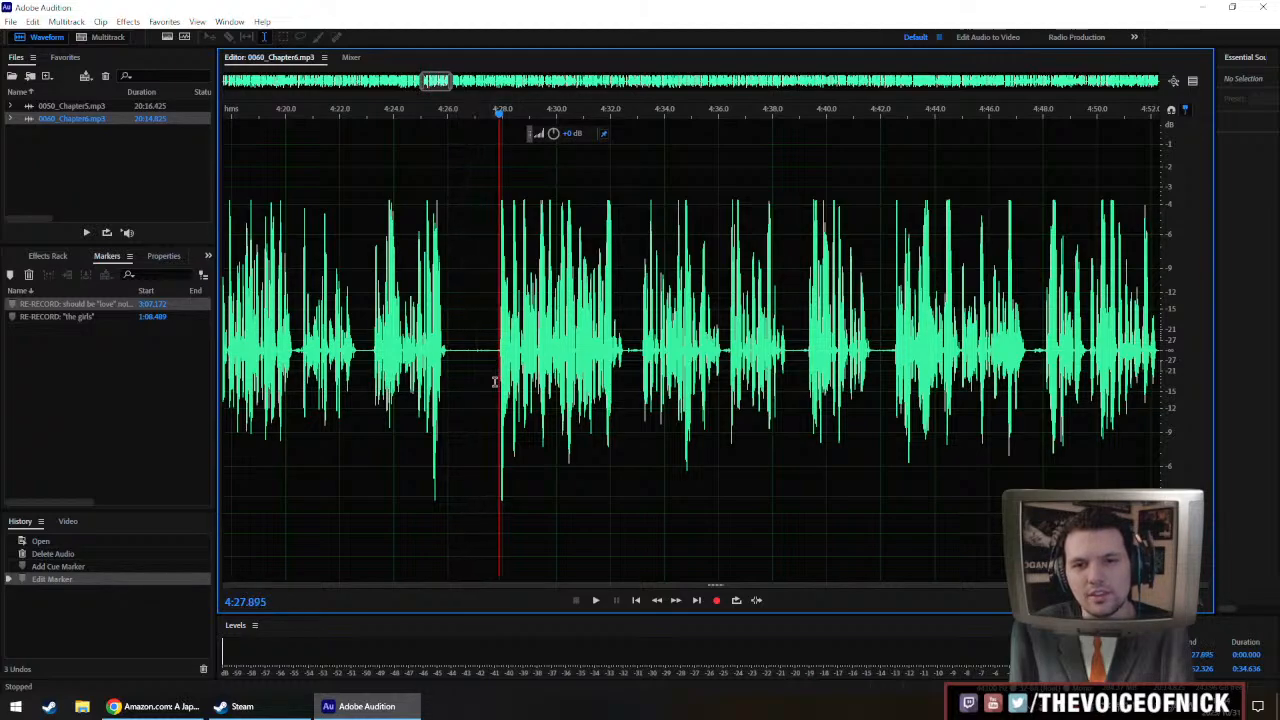
pyautogui.moveTo(494, 381); pyautogui.dragTo(447, 376)
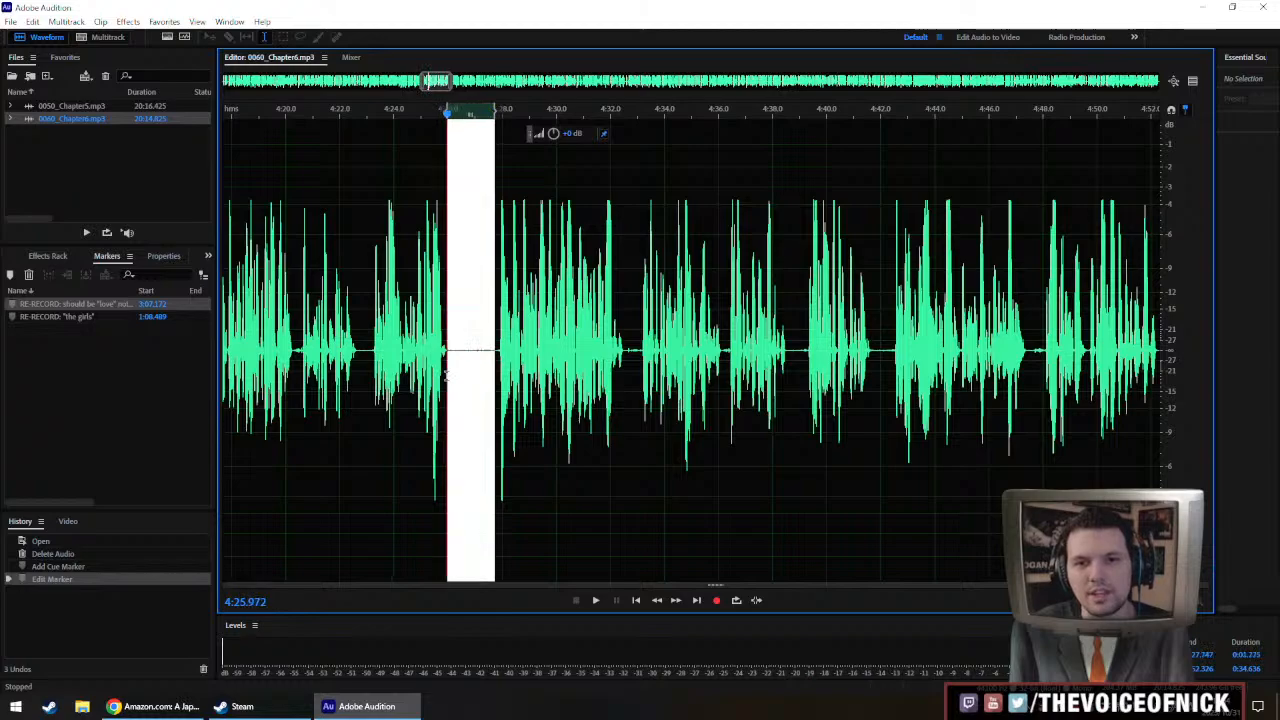
pyautogui.click(457, 360)
pyautogui.click(443, 358)
# Play Chapter 6 from about 4:27 and listen on with the whole waveform in view
pyautogui.click(485, 363)
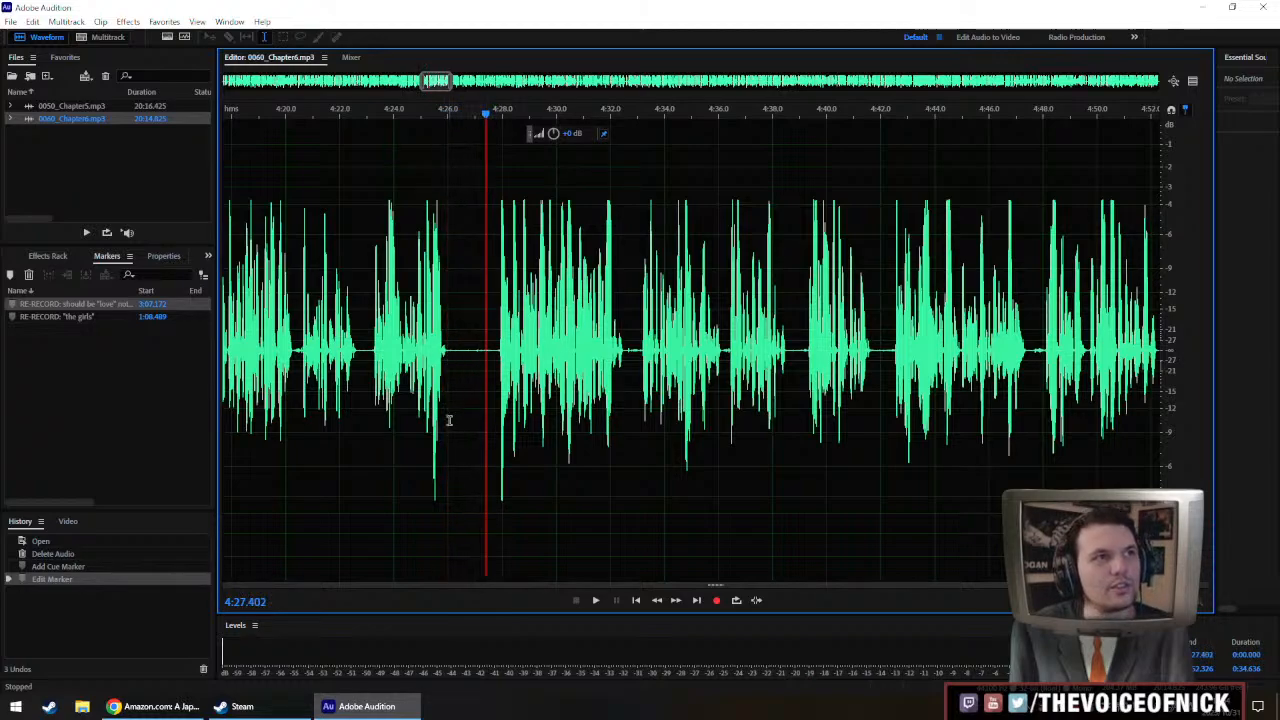
pyautogui.press('space')
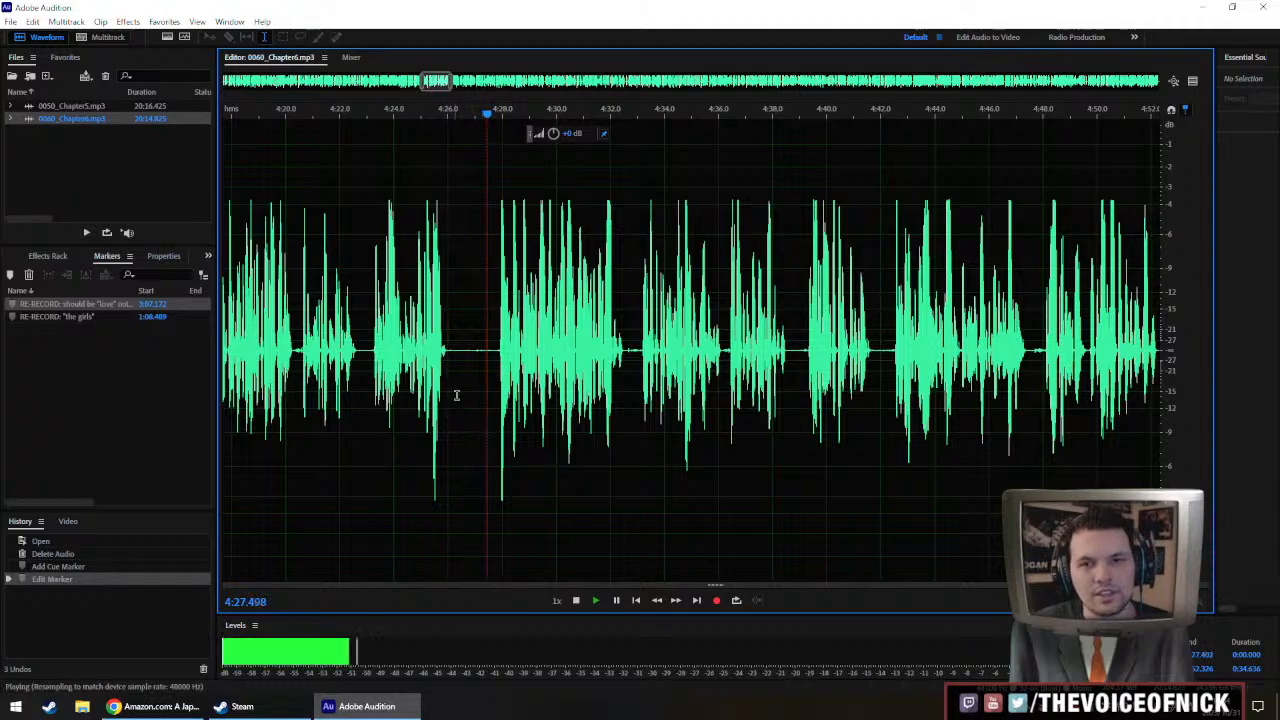
pyautogui.press('\\')
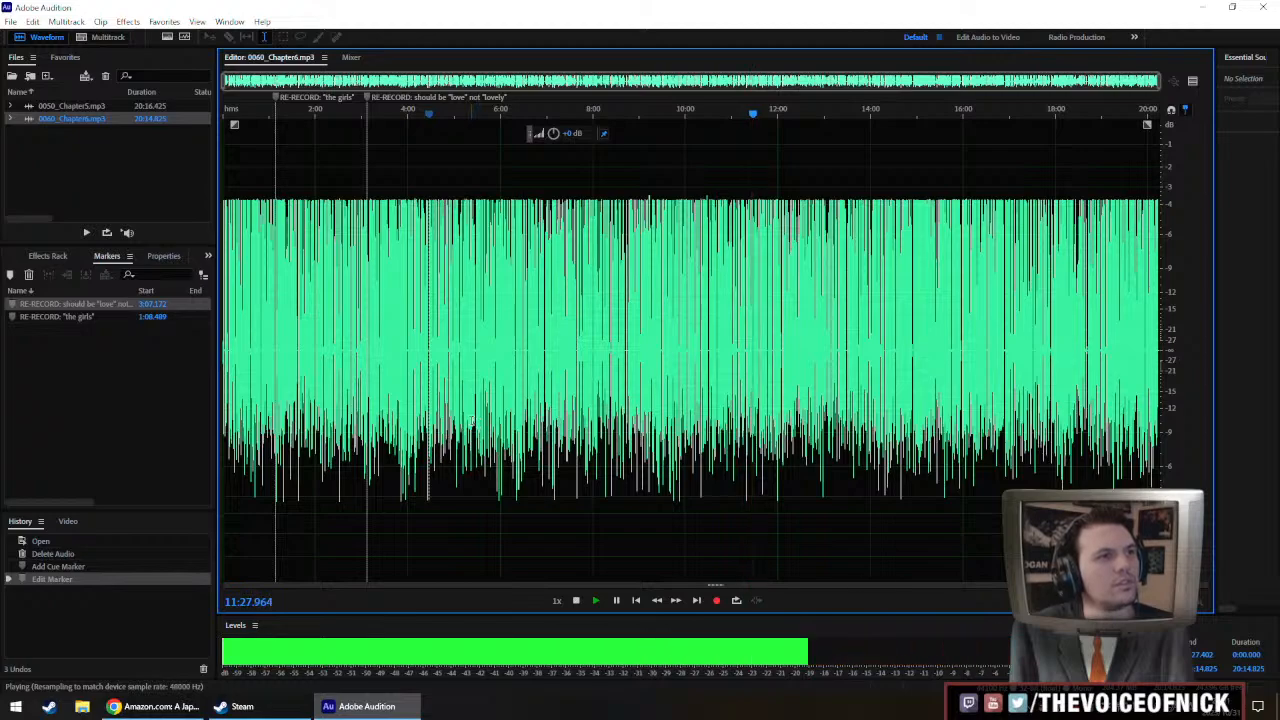
pyautogui.rightClick(473, 427)
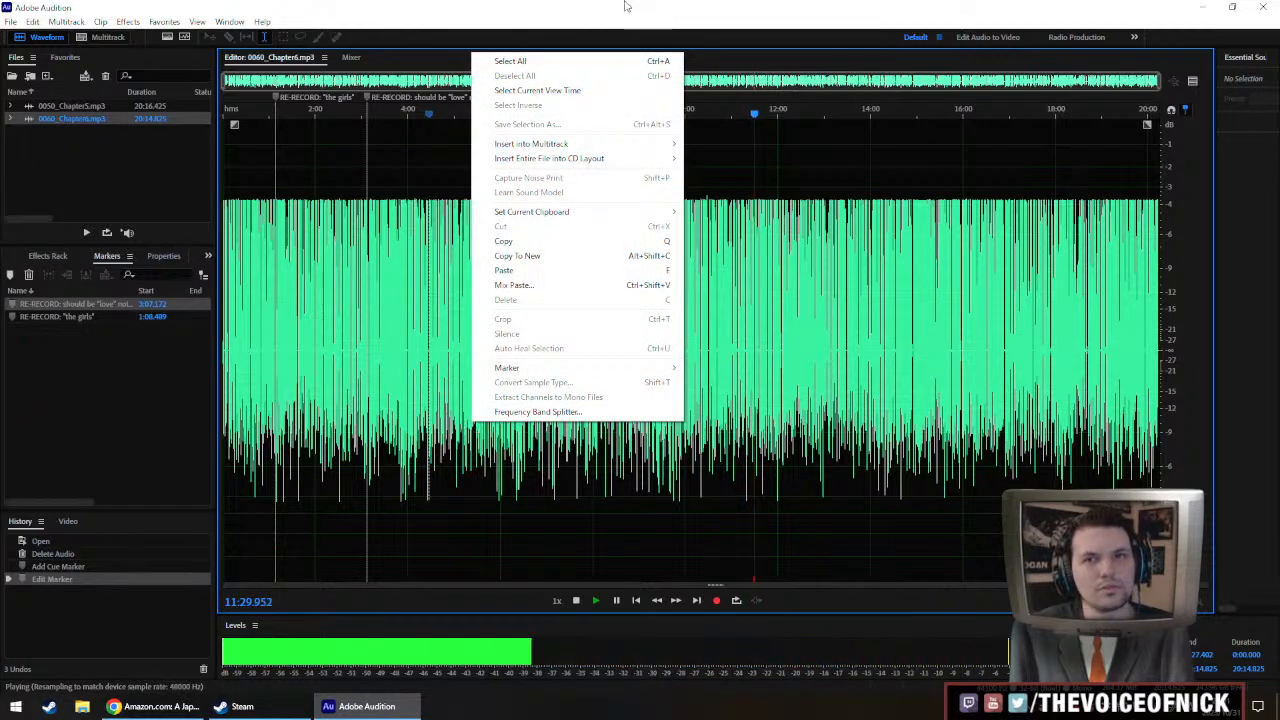
pyautogui.click(625, 7)
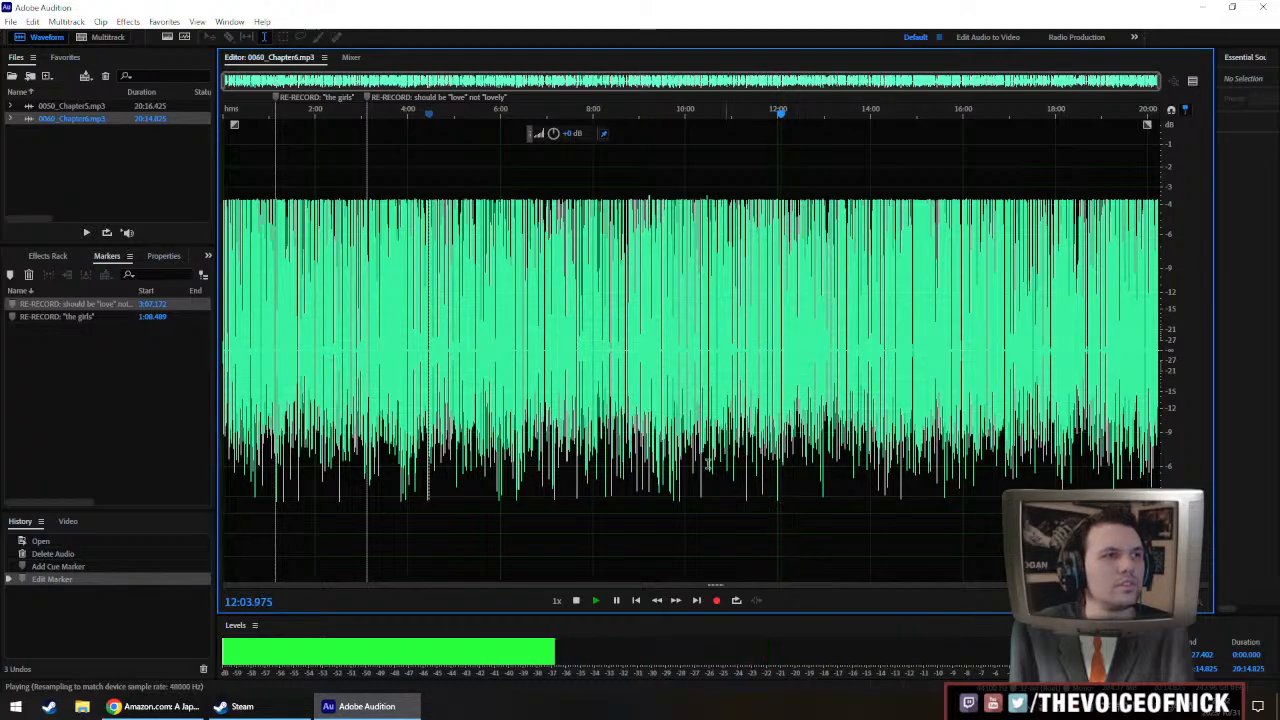
# Stop playback at about 12:04, add a cue marker at 11:58.427, and open its name for editing
pyautogui.press('space')
pyautogui.scroll(10, 792, 408)
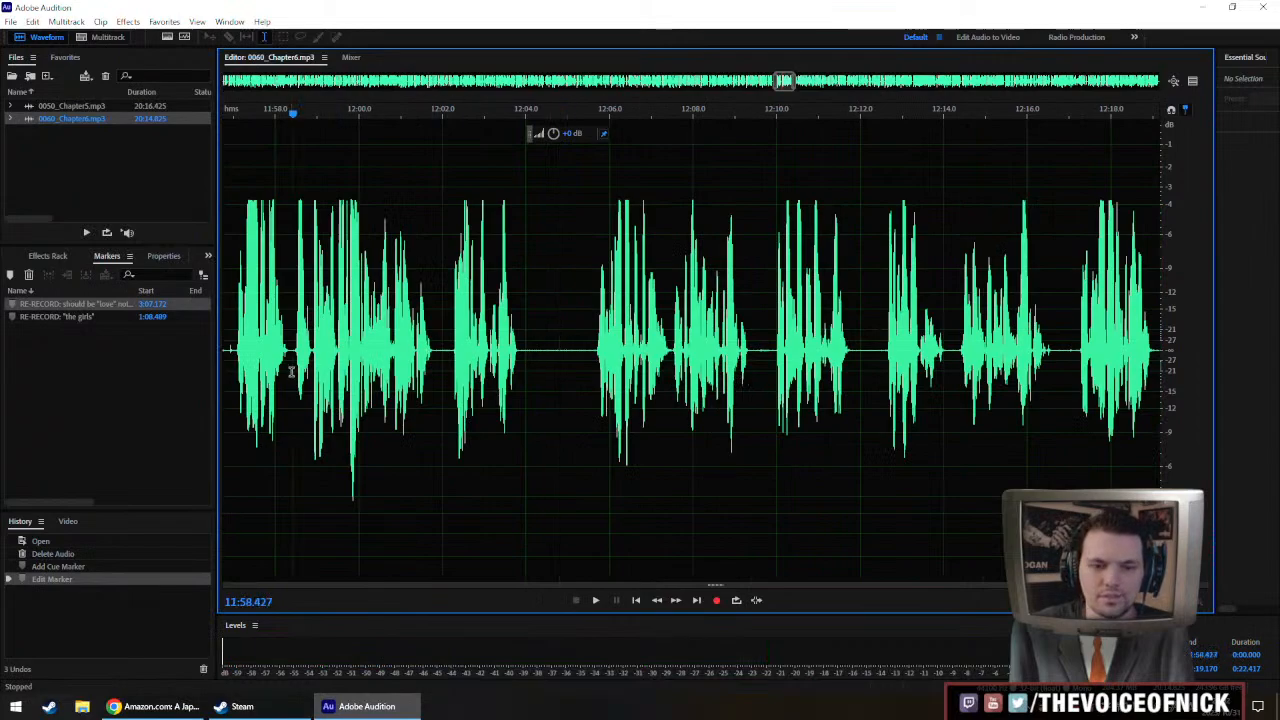
pyautogui.press('m')
pyautogui.rightClick(293, 101)
pyautogui.click(330, 107)
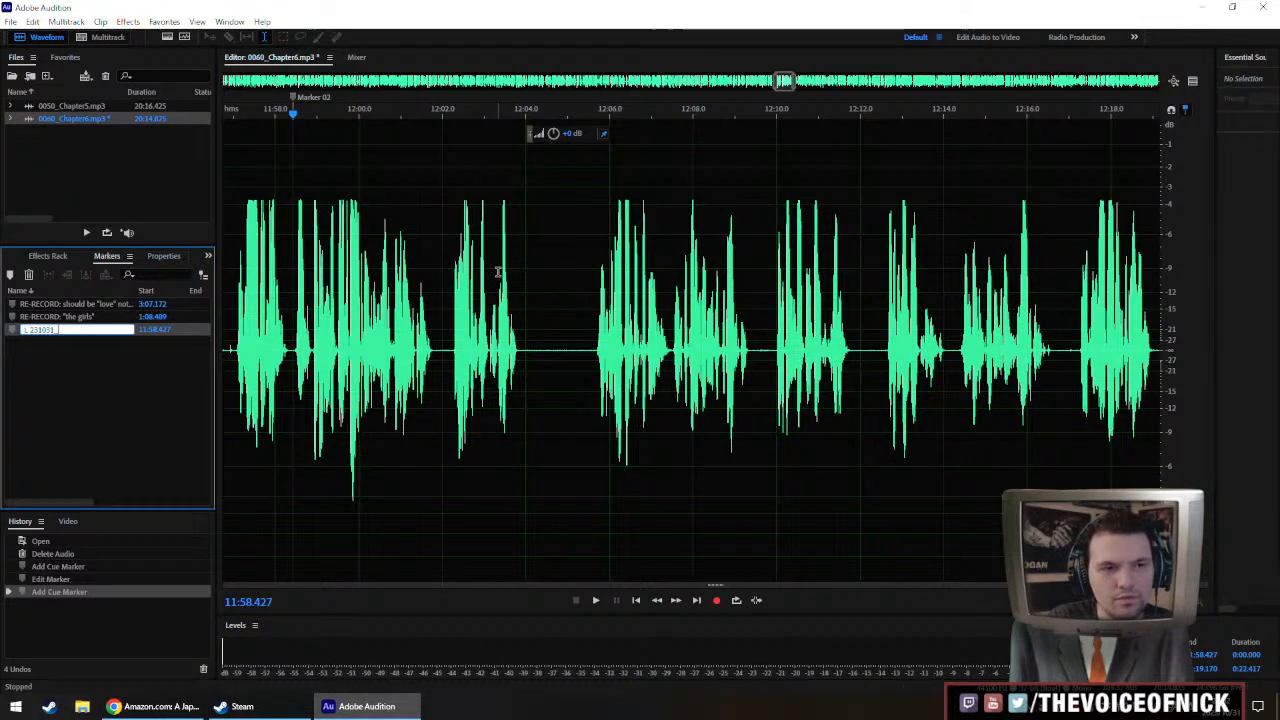
# Rename the new cue marker as L 231031_2002, save the chapter file, and show the whole waveform
pyautogui.write('L 231031_2002')
pyautogui.press('Return')
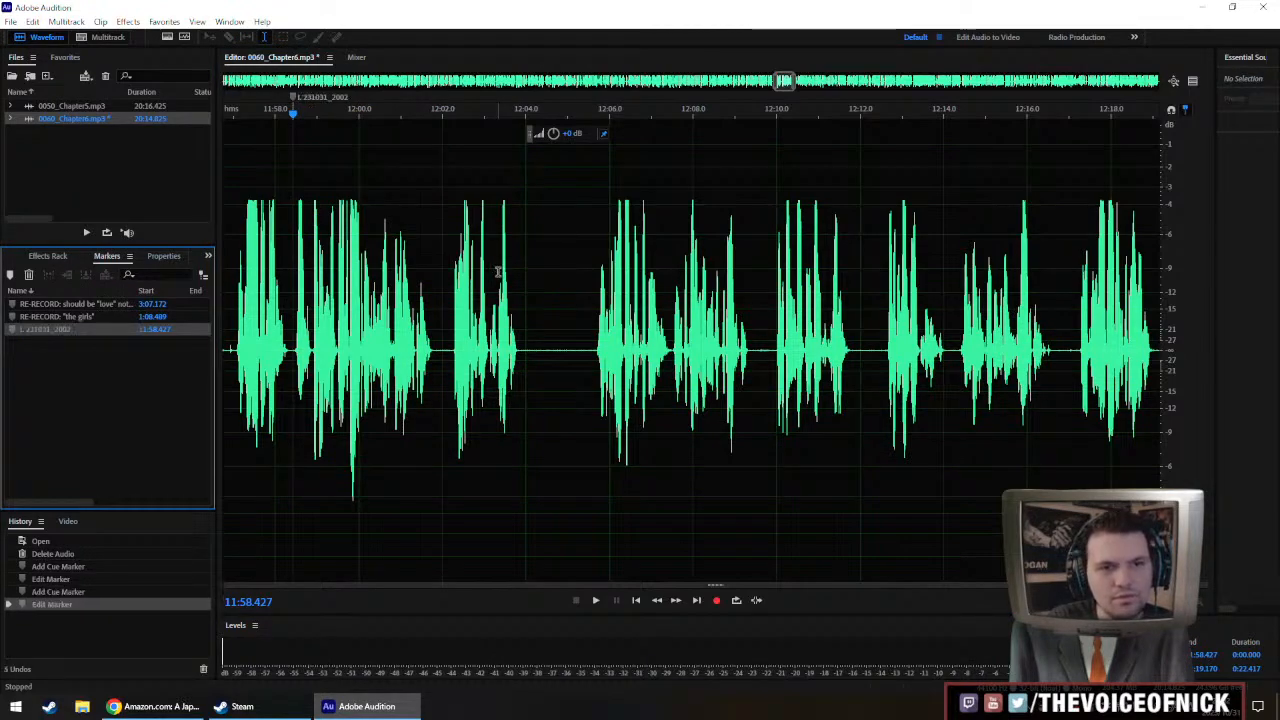
pyautogui.press('\\')
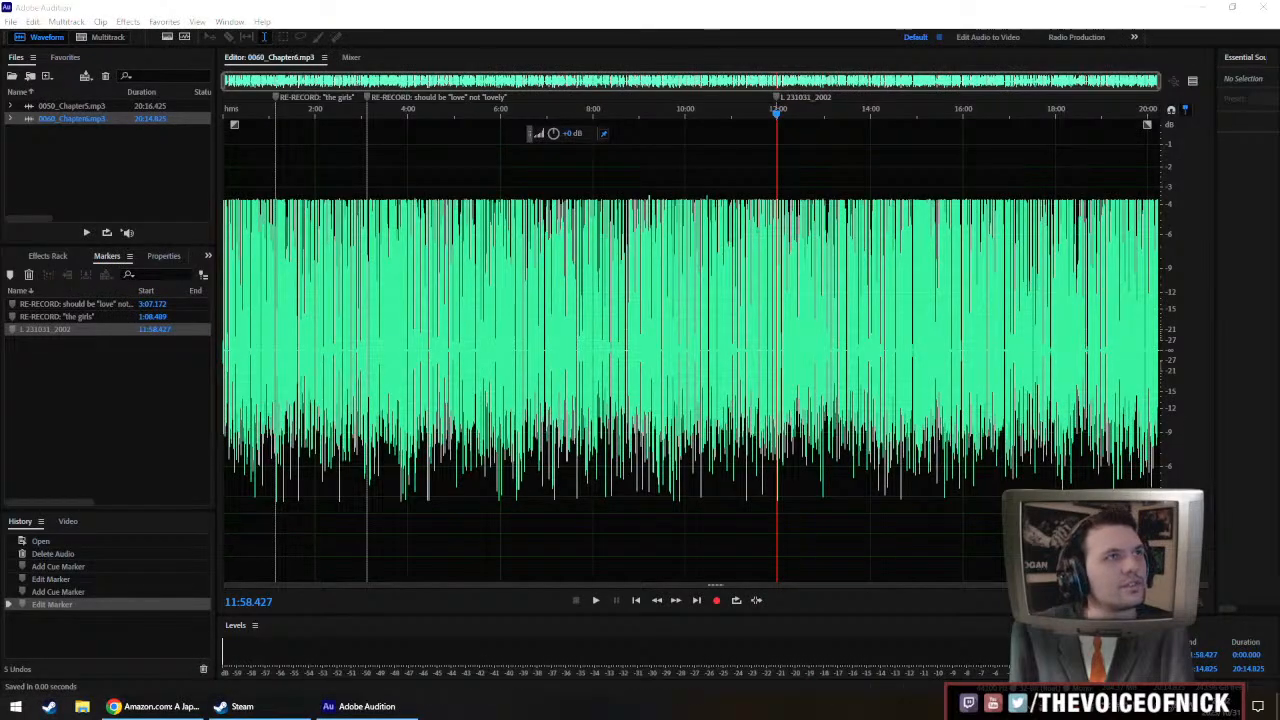
pyautogui.click(479, 6)
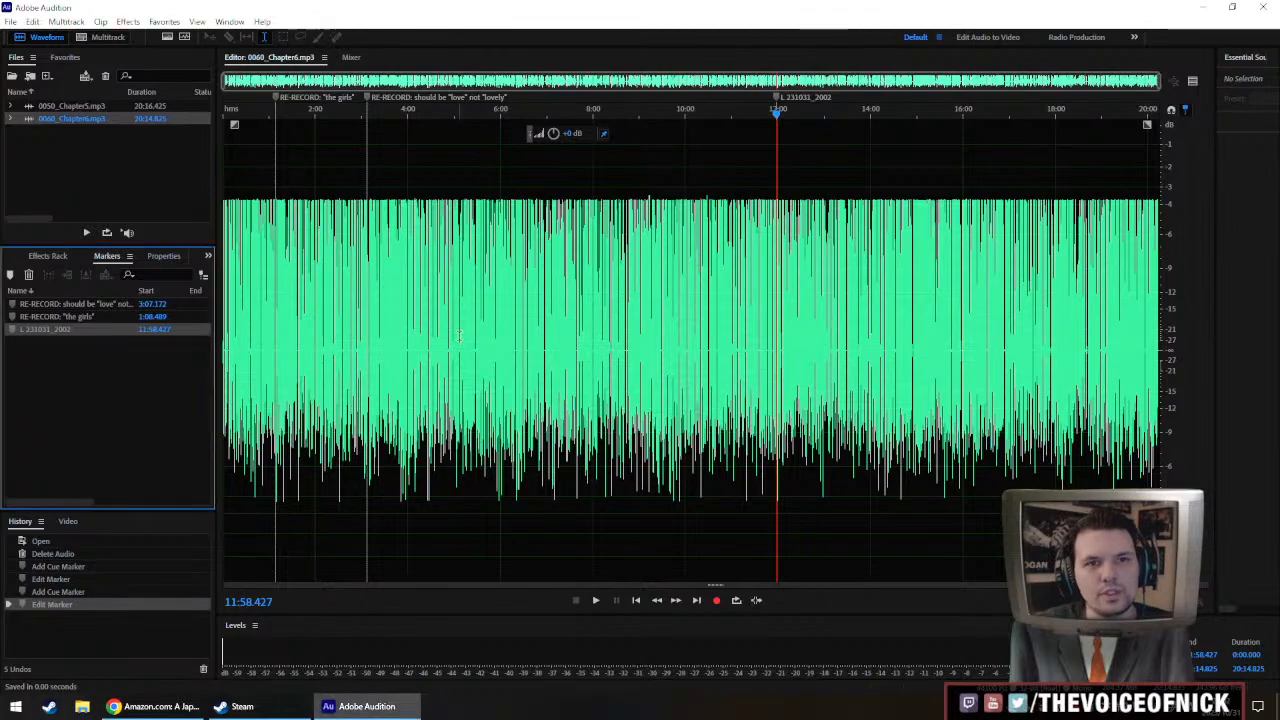
# Switch to Chrome and review the title, author credit and search phrase on the Amazon page for A Japanese Boy (Illustrated)
pyautogui.click(152, 706)
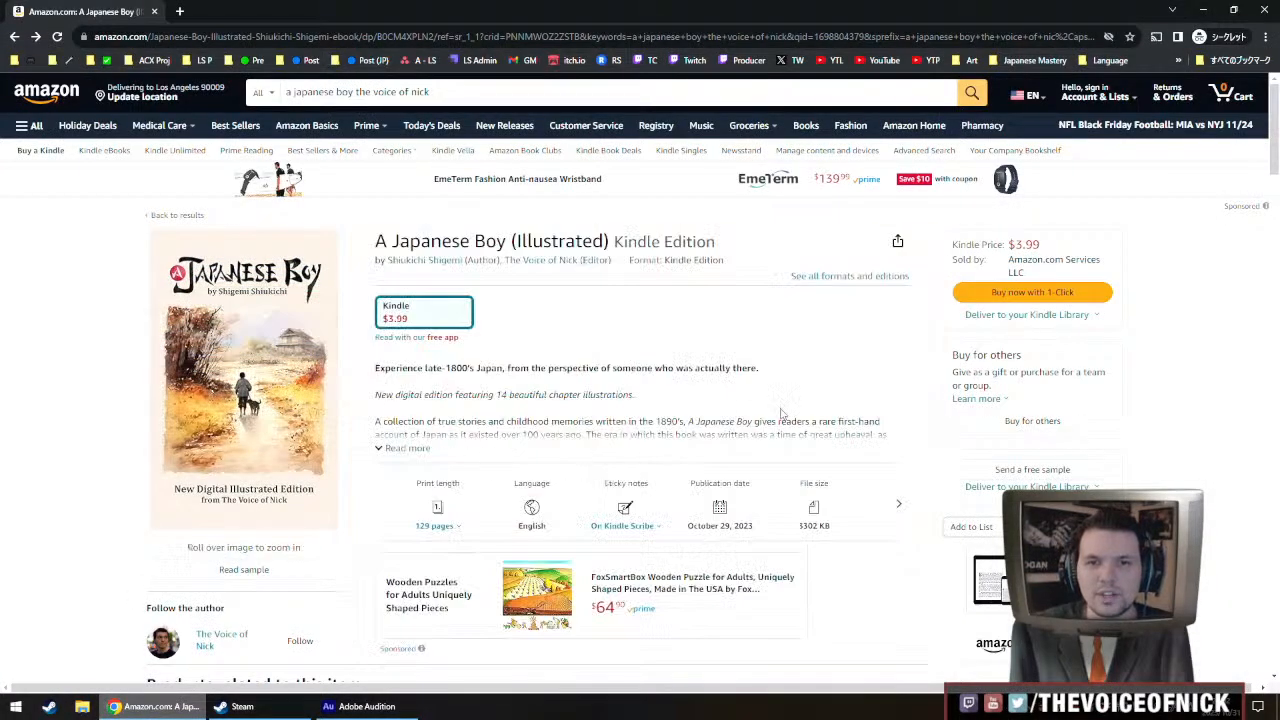
pyautogui.scroll(-2, 660, 295)
pyautogui.scroll(2, 691, 330)
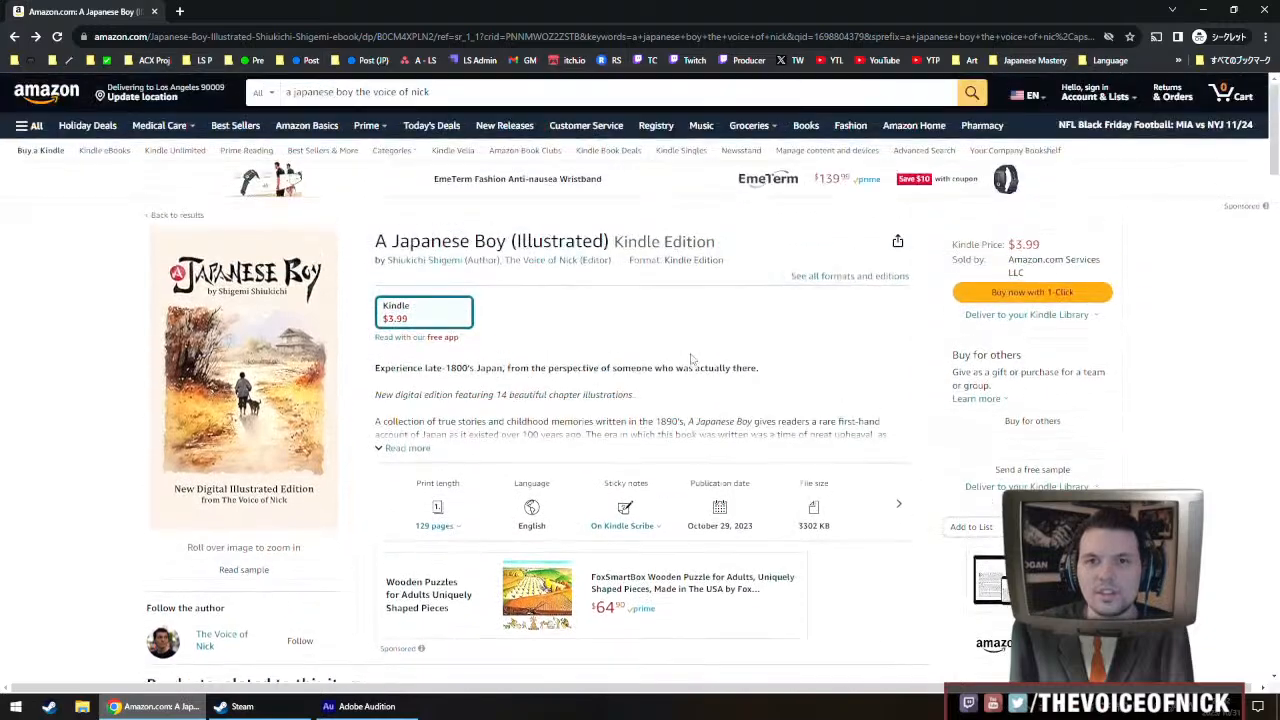
pyautogui.moveTo(386, 244); pyautogui.dragTo(472, 245)
pyautogui.click(468, 247)
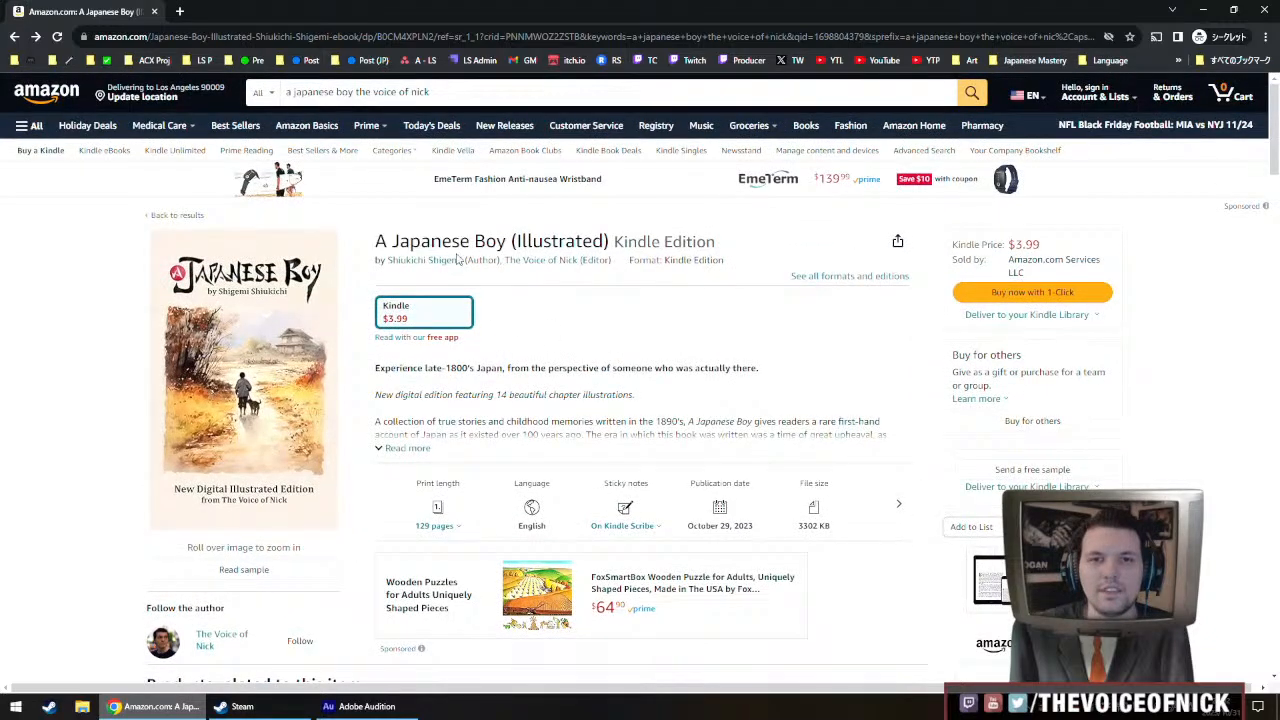
pyautogui.doubleClick(453, 248)
pyautogui.click(370, 244)
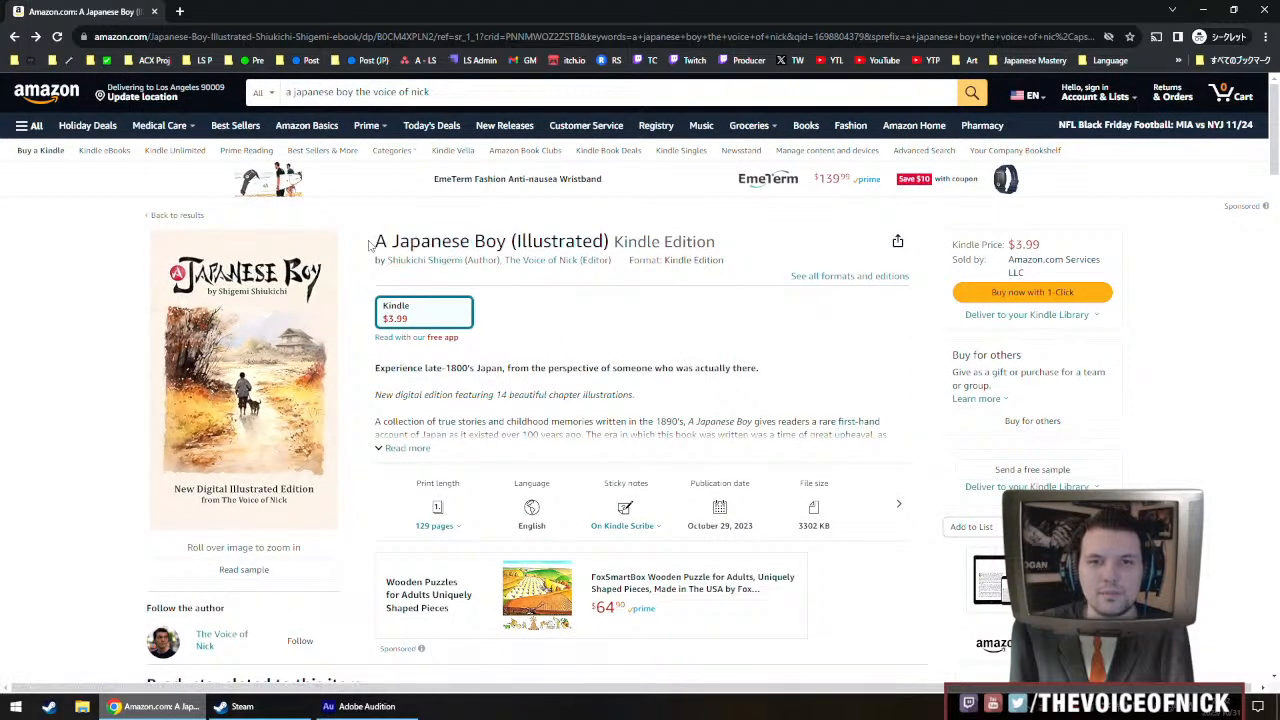
pyautogui.moveTo(471, 262); pyautogui.dragTo(381, 263)
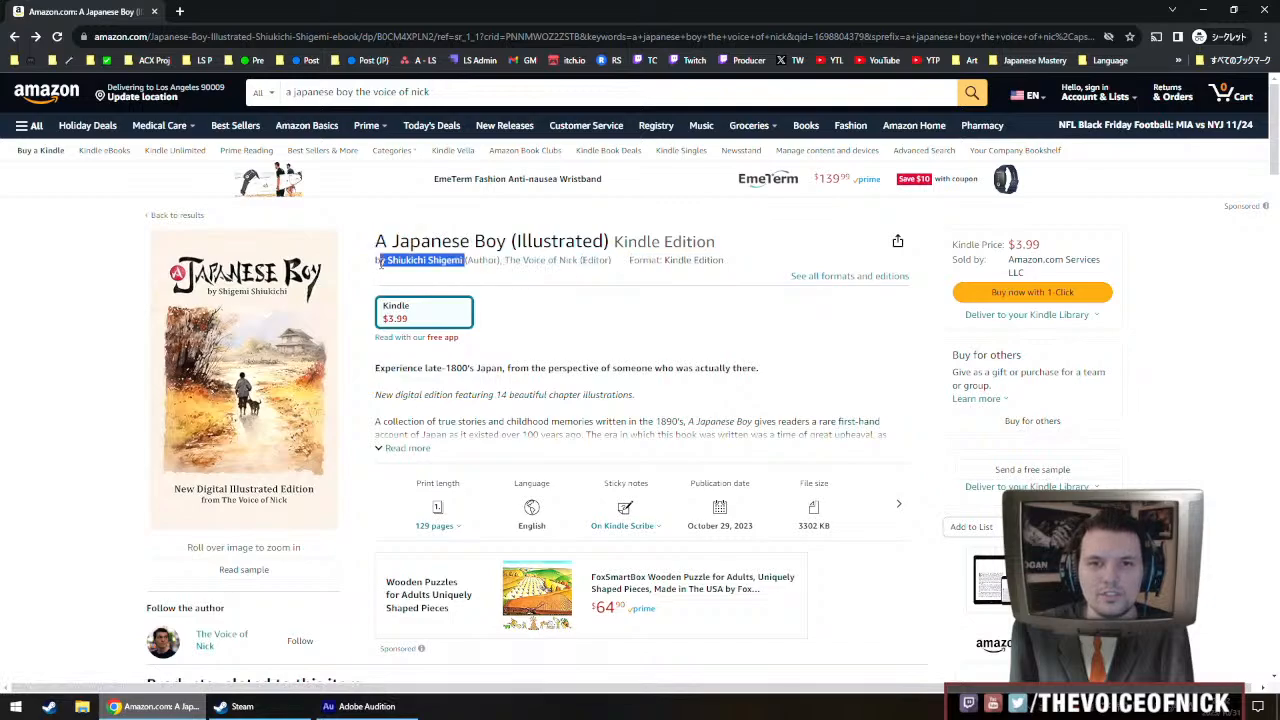
pyautogui.click(488, 262)
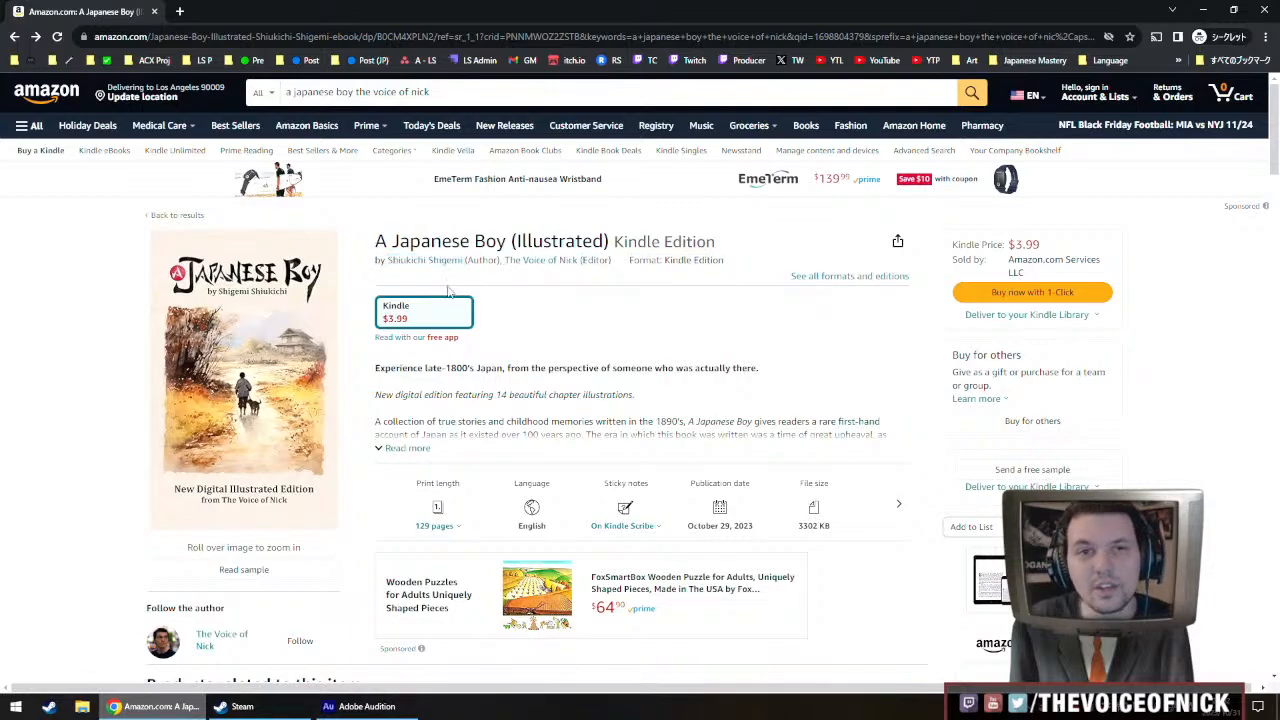
pyautogui.click(430, 91)
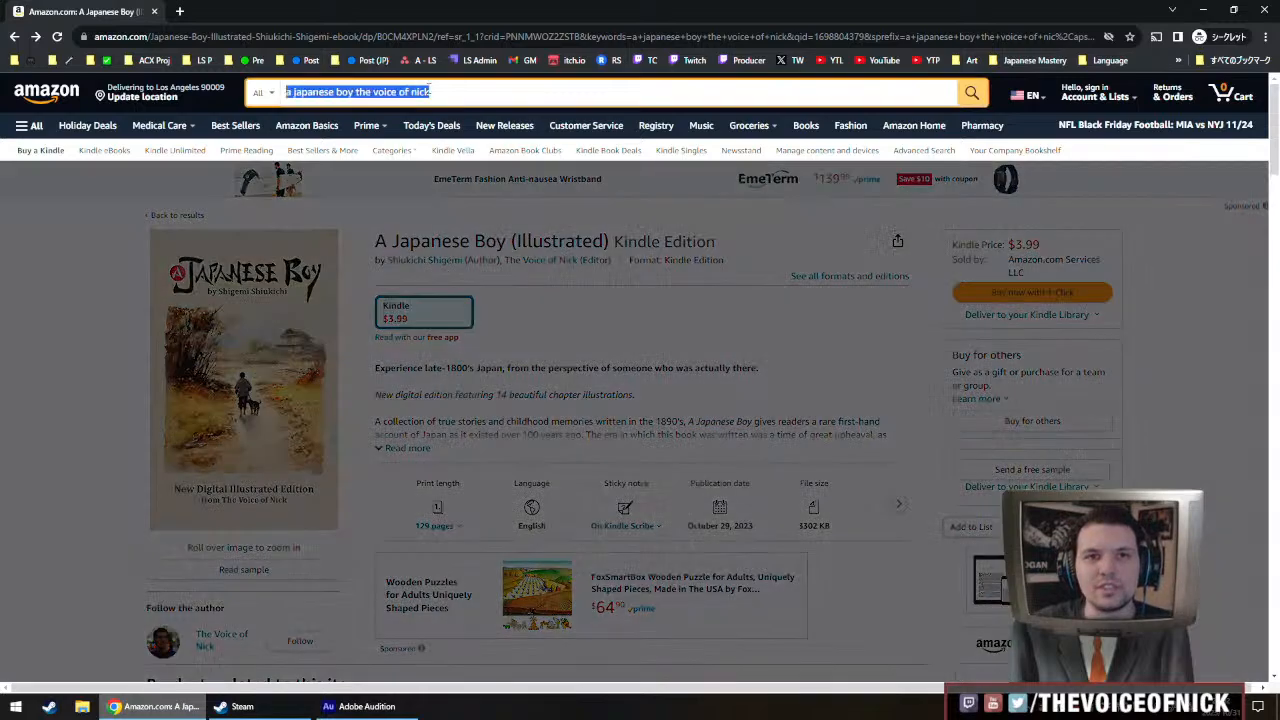
pyautogui.click(664, 287)
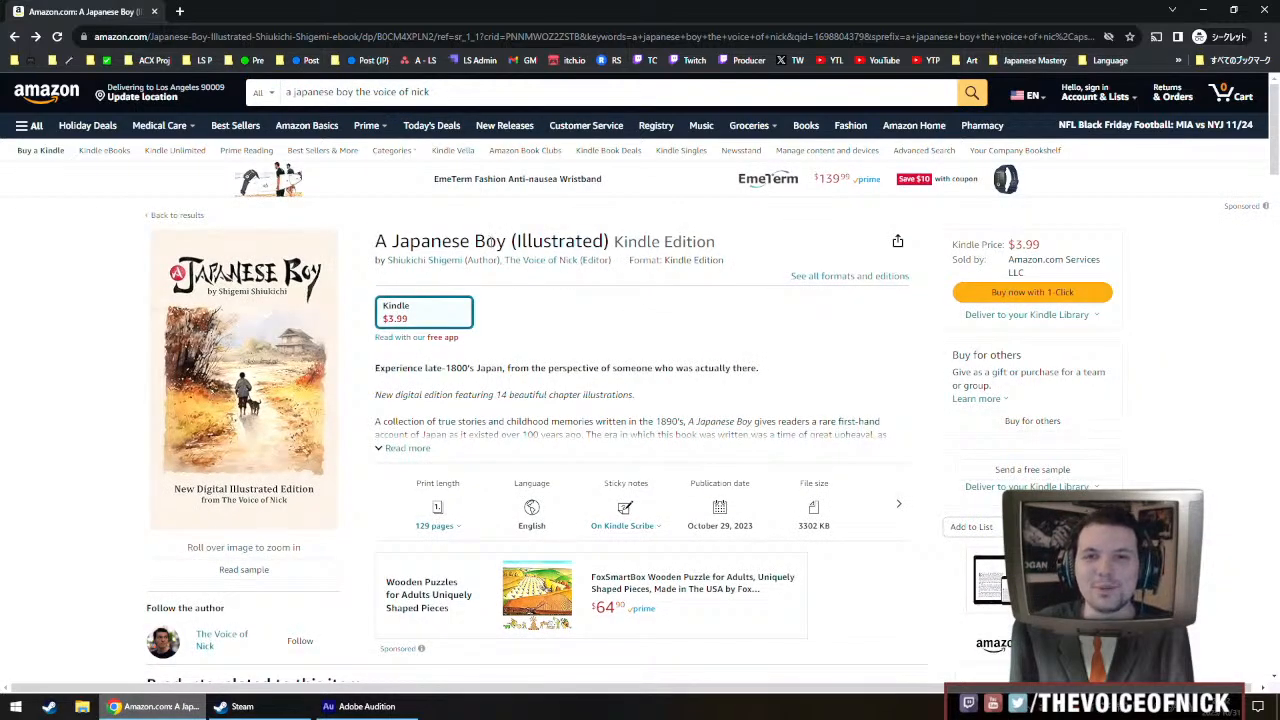
# Examine the wording of the book title on the product page by highlighting its individual words and the full title
pyautogui.moveTo(490, 241); pyautogui.dragTo(370, 238)
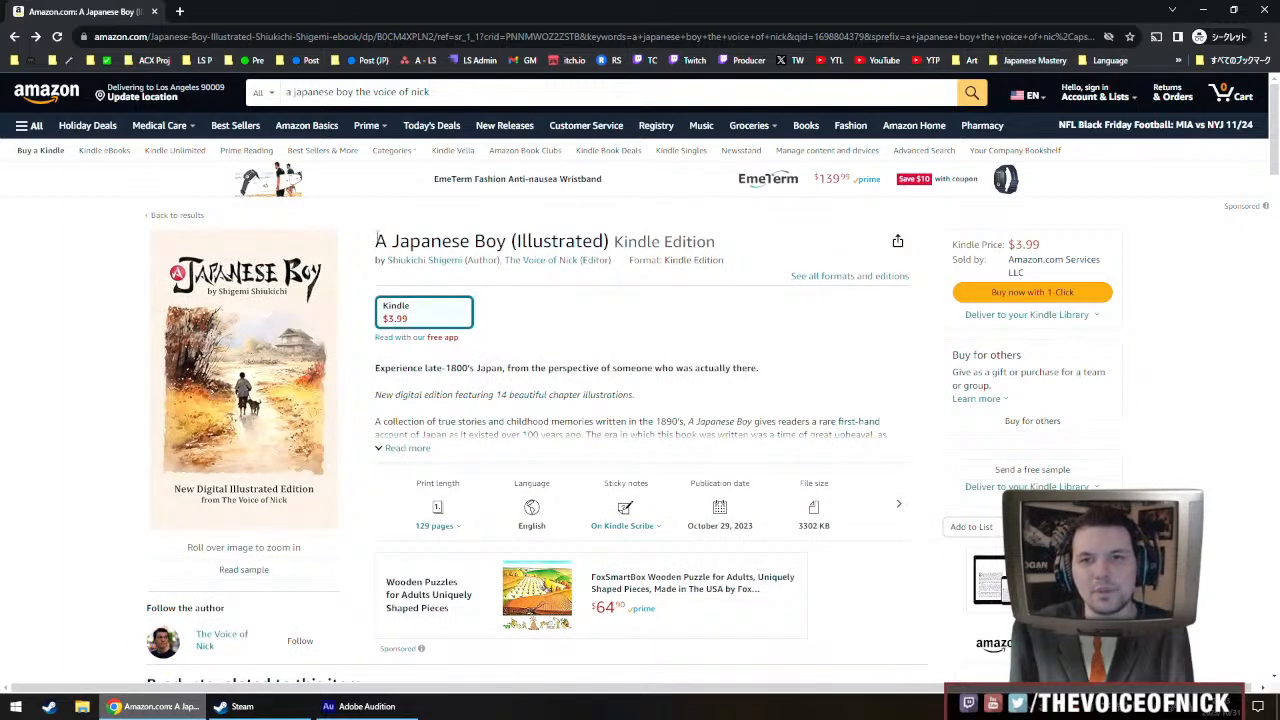
pyautogui.doubleClick(376, 240)
pyautogui.doubleClick(420, 236)
pyautogui.moveTo(393, 241); pyautogui.dragTo(506, 244)
pyautogui.moveTo(393, 241)
pyautogui.mouseDown()
pyautogui.moveTo(379, 241)
pyautogui.moveTo(503, 241)
pyautogui.moveTo(376, 241)
pyautogui.mouseUp()
pyautogui.doubleClick(485, 241)
pyautogui.moveTo(608, 241); pyautogui.dragTo(394, 240)
pyautogui.click(401, 232)
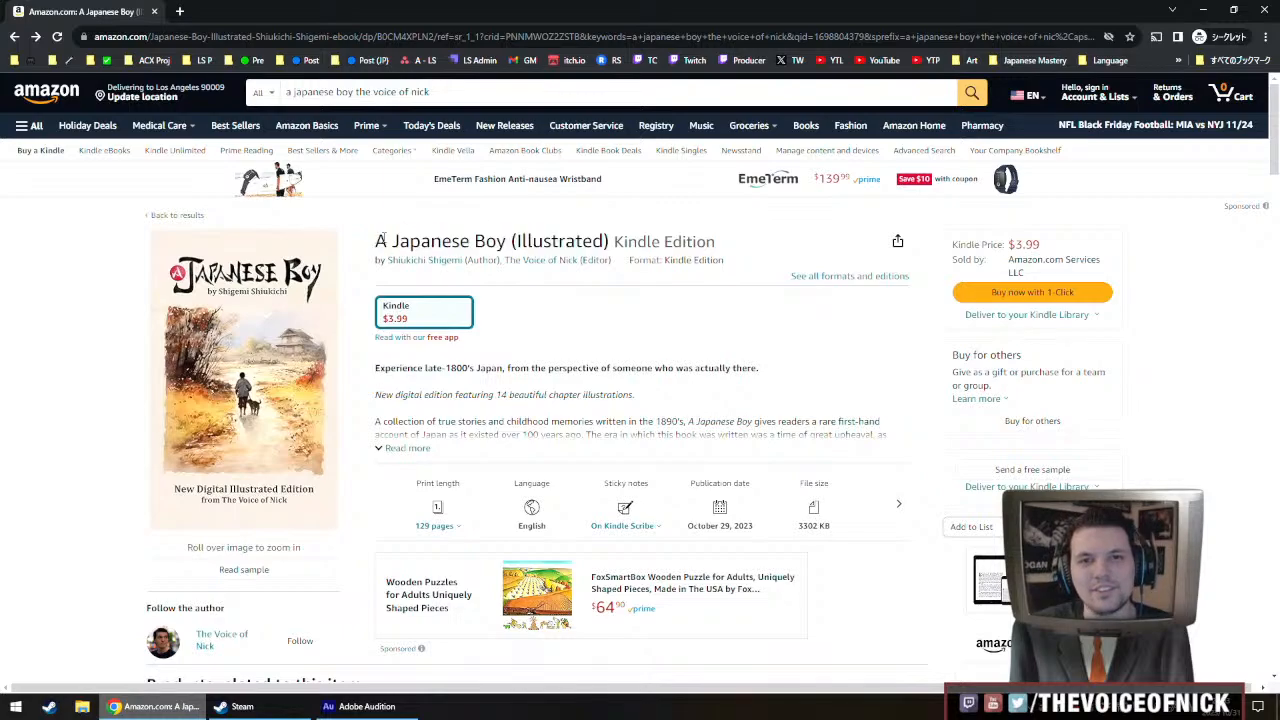
pyautogui.tripleClick(381, 241)
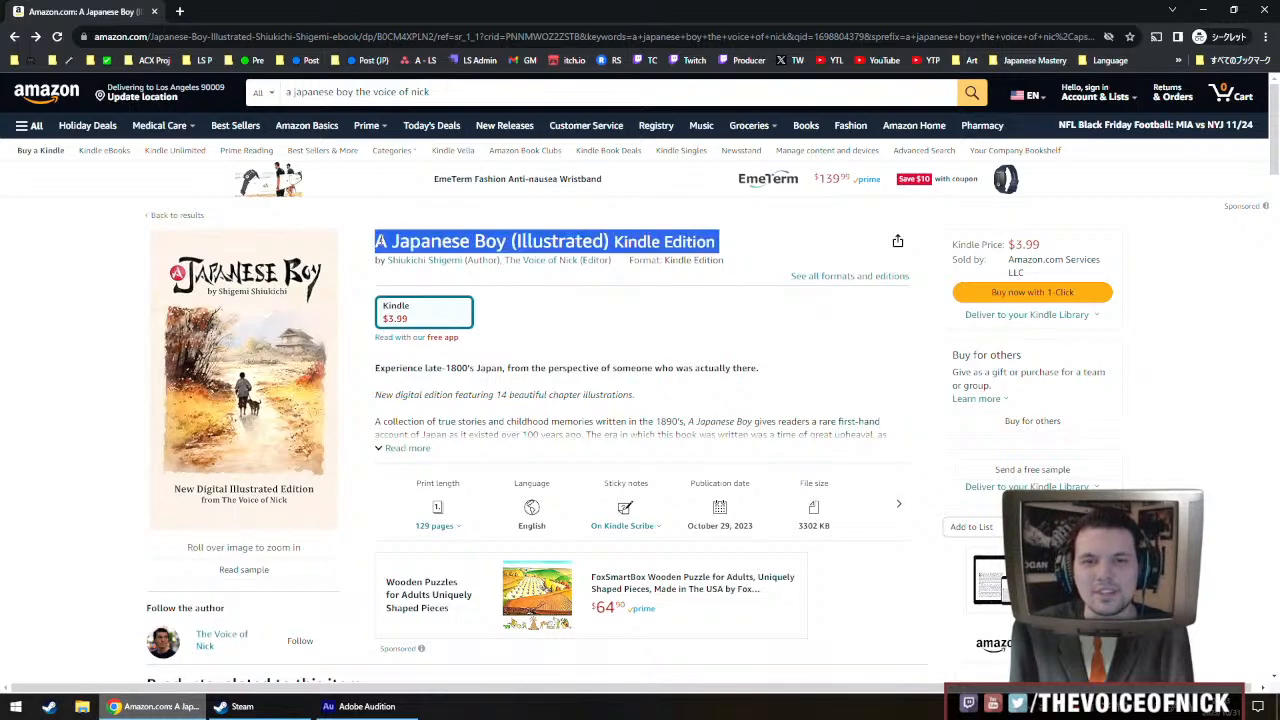
pyautogui.click(406, 244)
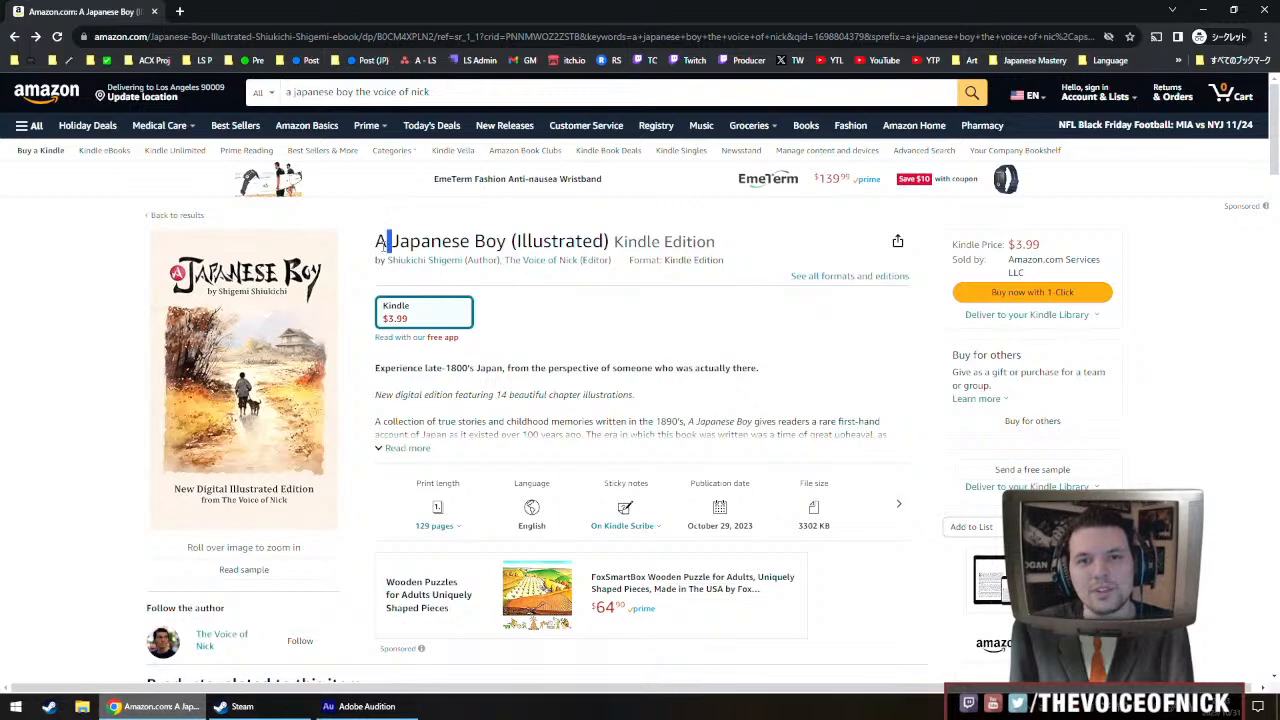
pyautogui.moveTo(376, 242)
pyautogui.mouseDown()
pyautogui.moveTo(506, 241)
pyautogui.moveTo(376, 241)
pyautogui.mouseUp()
pyautogui.click(541, 290)
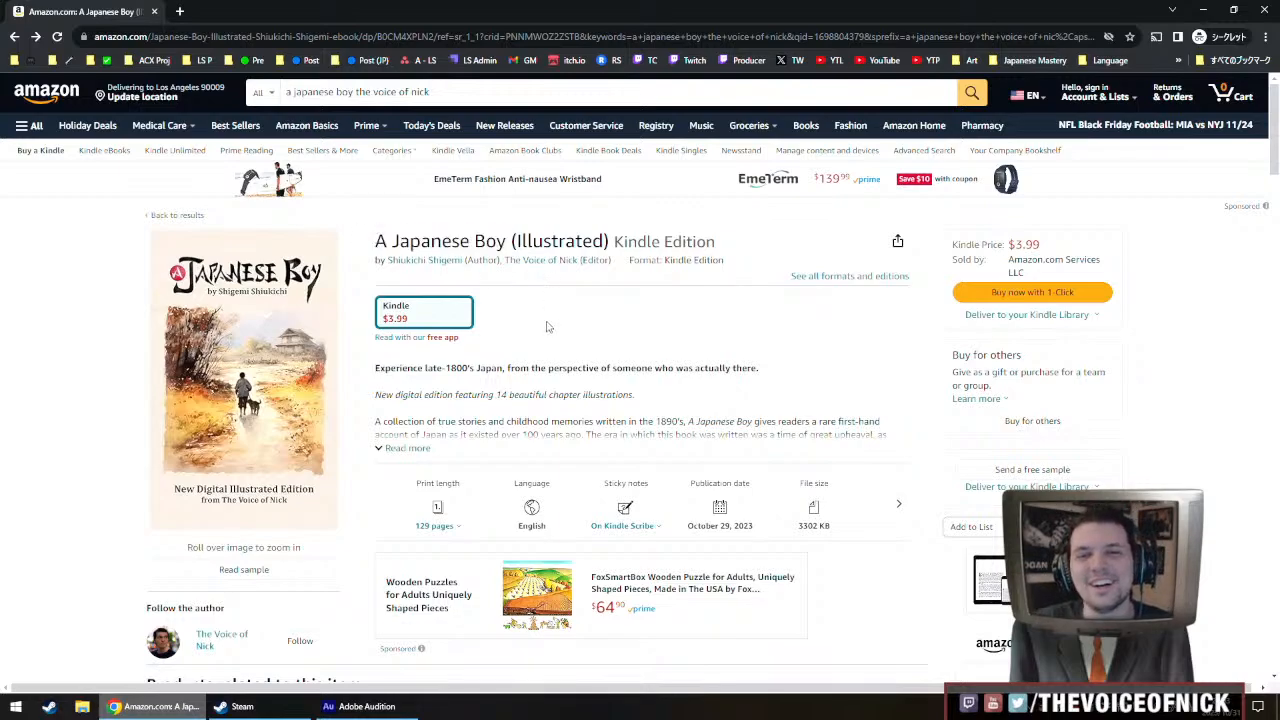